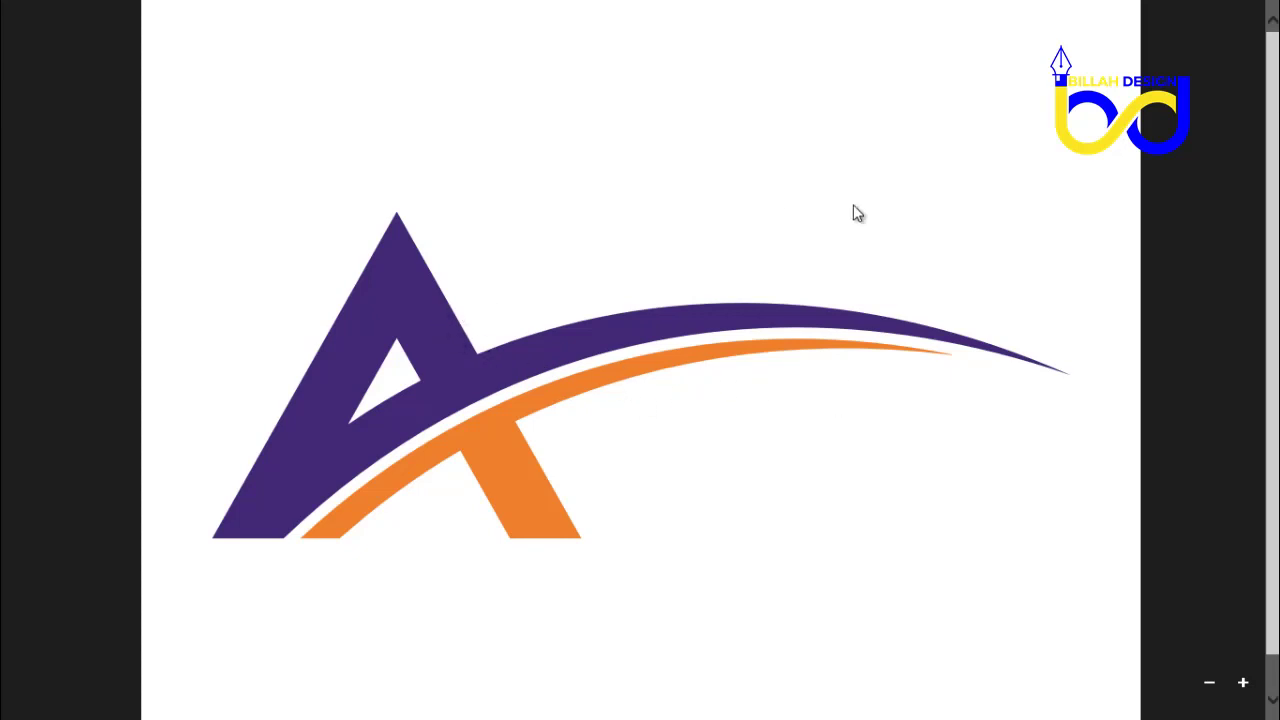
- Close the reference logo and draw an upright triangle about 260 pt wide and 225 pt high near the artboard's upper middle with the Polygon tool
mouse_move(1191, 14)
left_click(1235, 21)
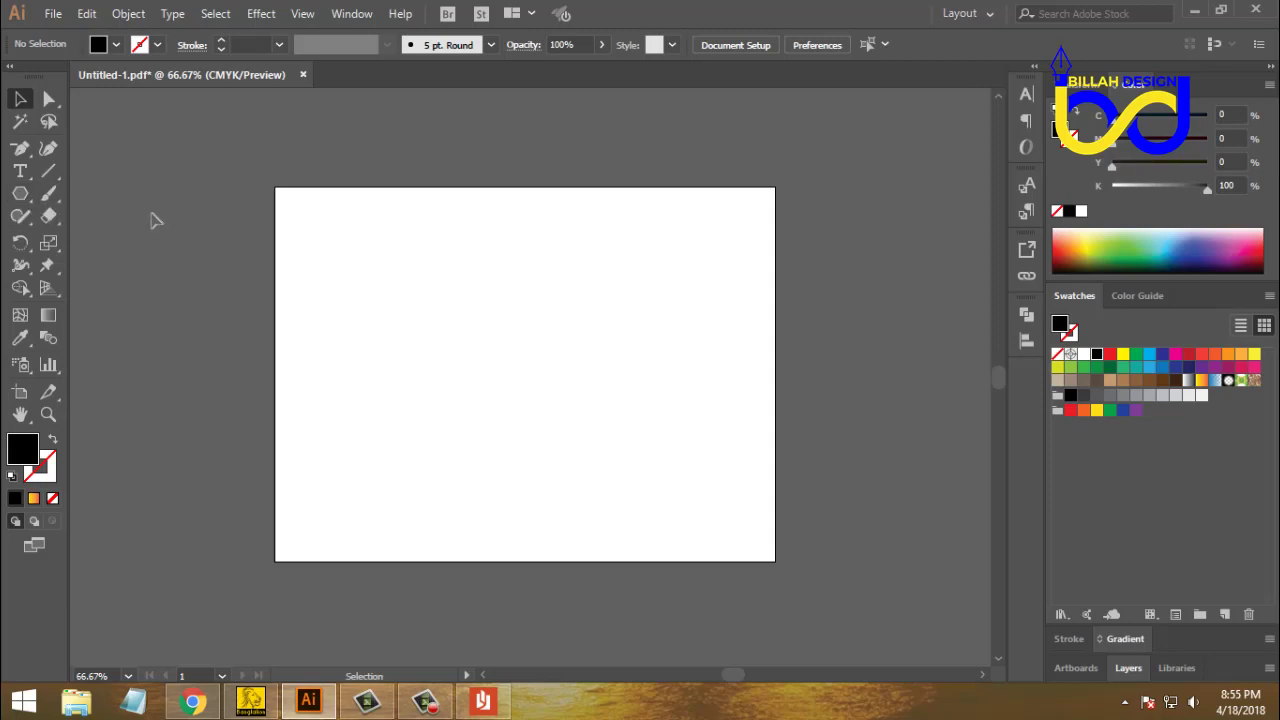
left_click(20, 195)
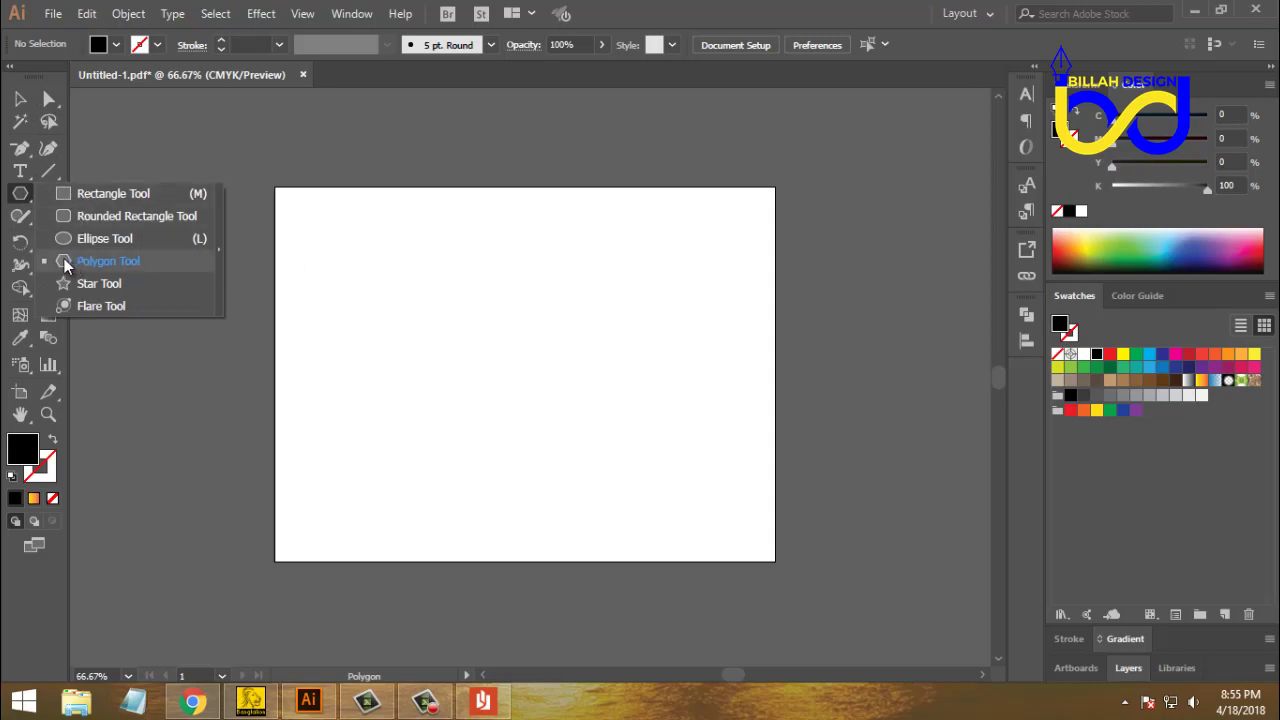
left_click(21, 203)
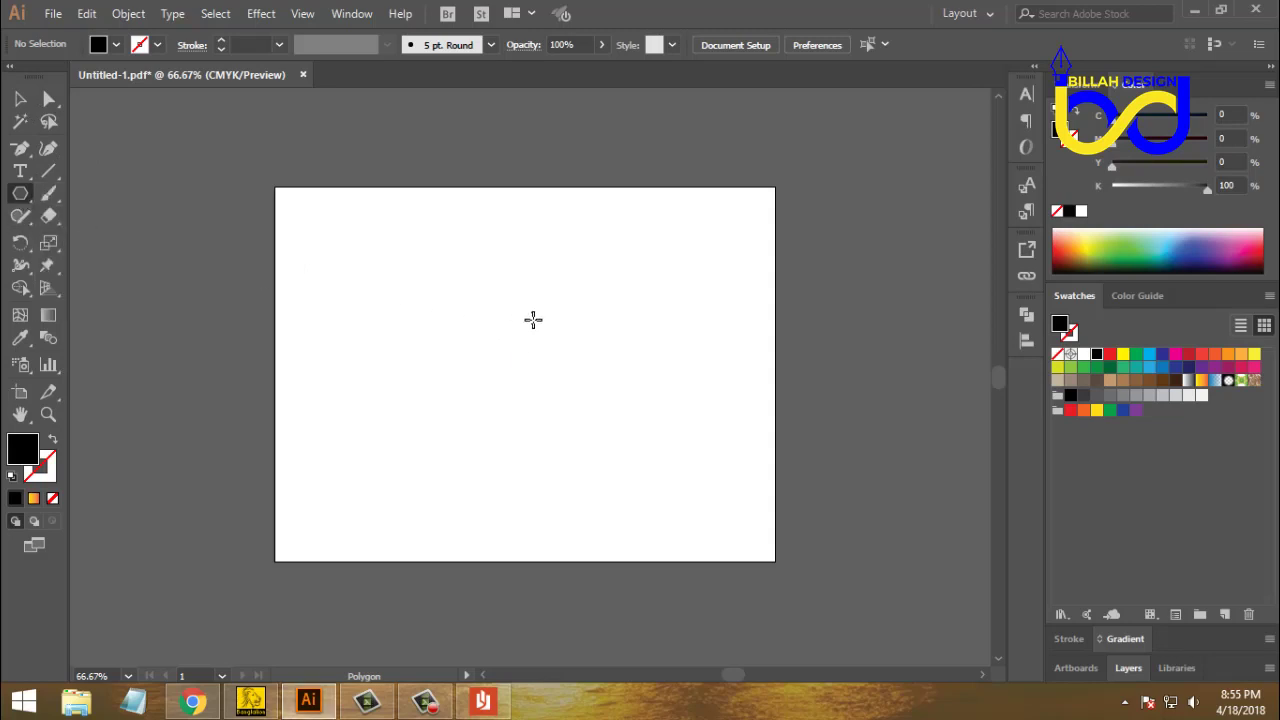
left_click_drag(485, 309, 539, 359)
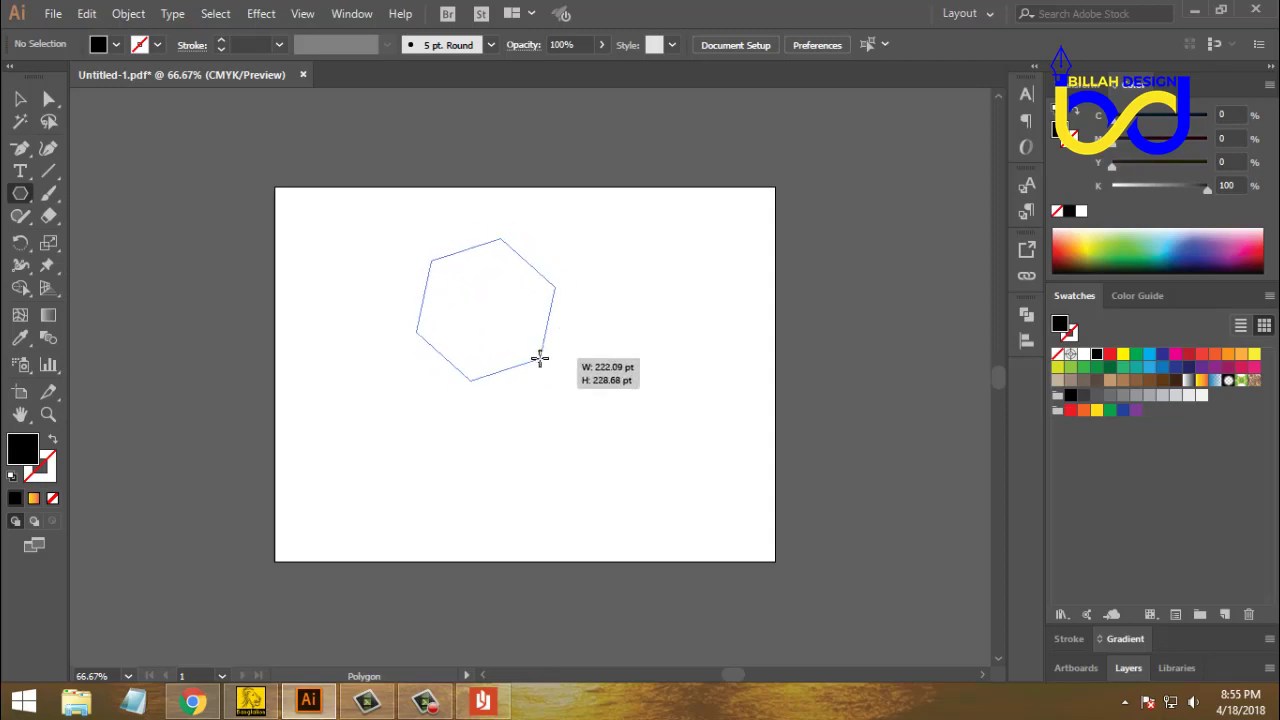
left_click_drag(539, 359, 539, 359)
key("Down")
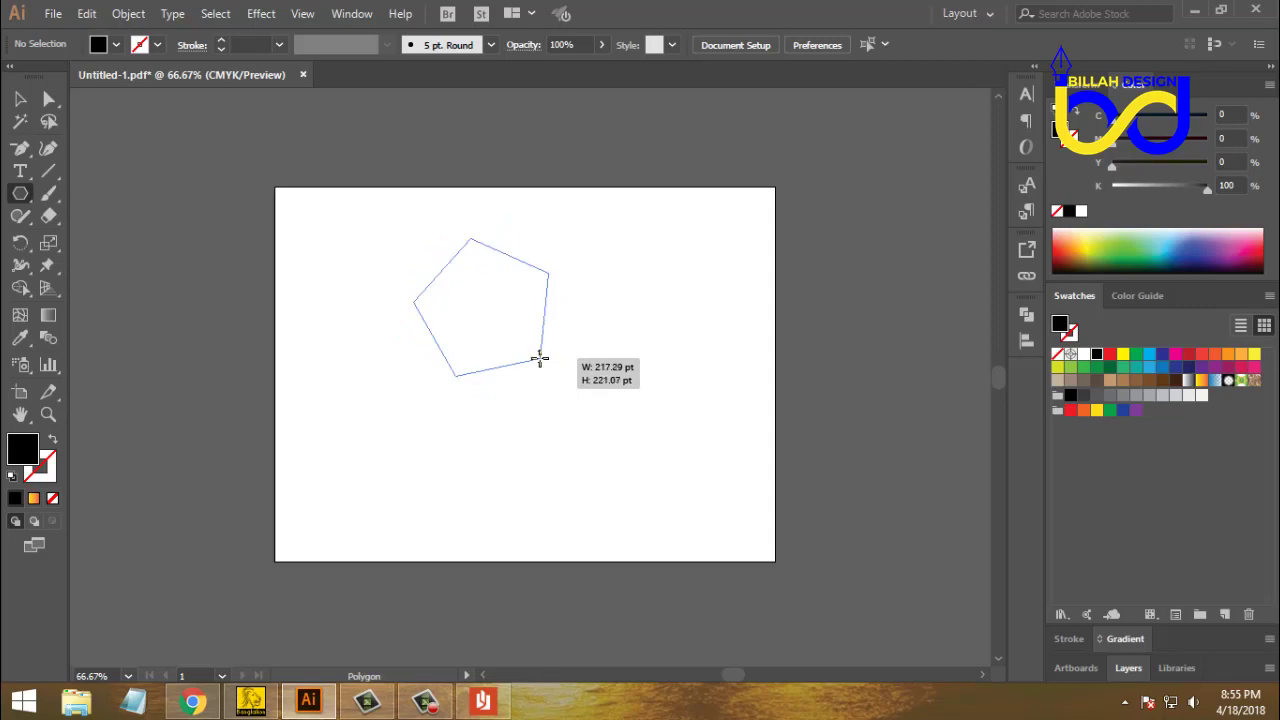
key("Up")
key("Up")
left_click_drag(539, 359, 539, 359)
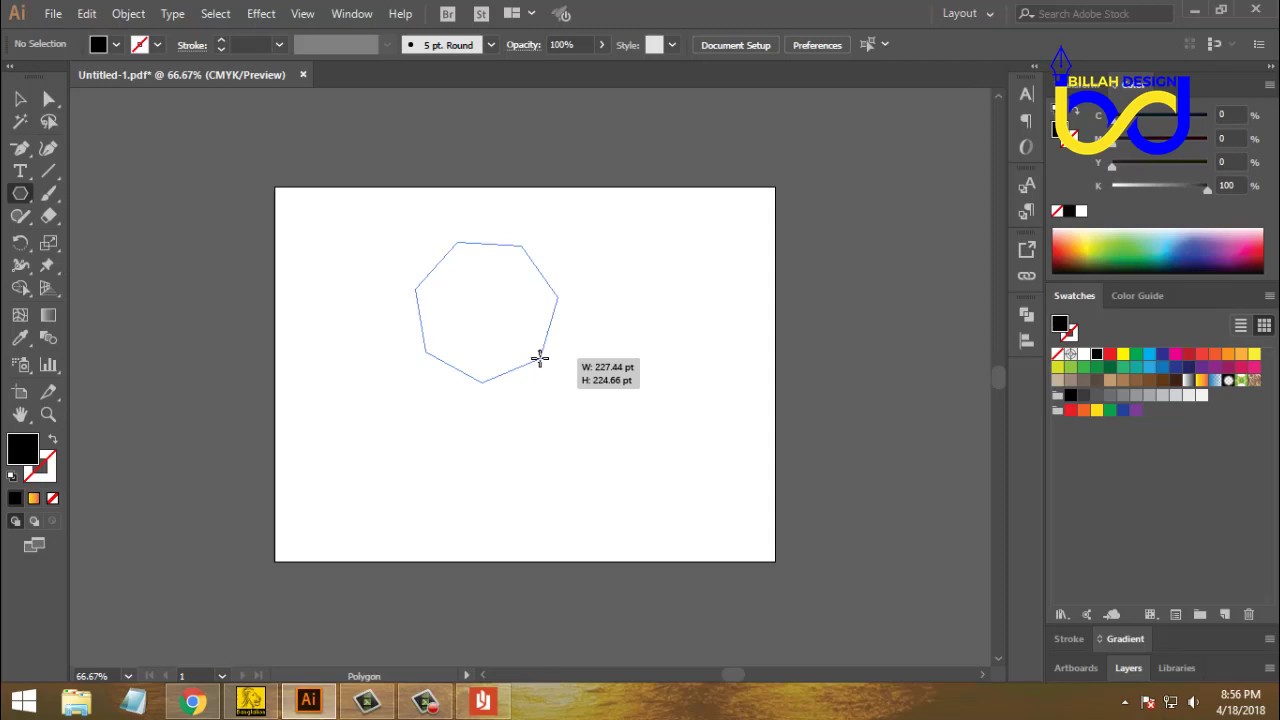
key("Down")
left_click_drag(539, 359, 566, 357)
key("Down")
key("Down")
key("Down")
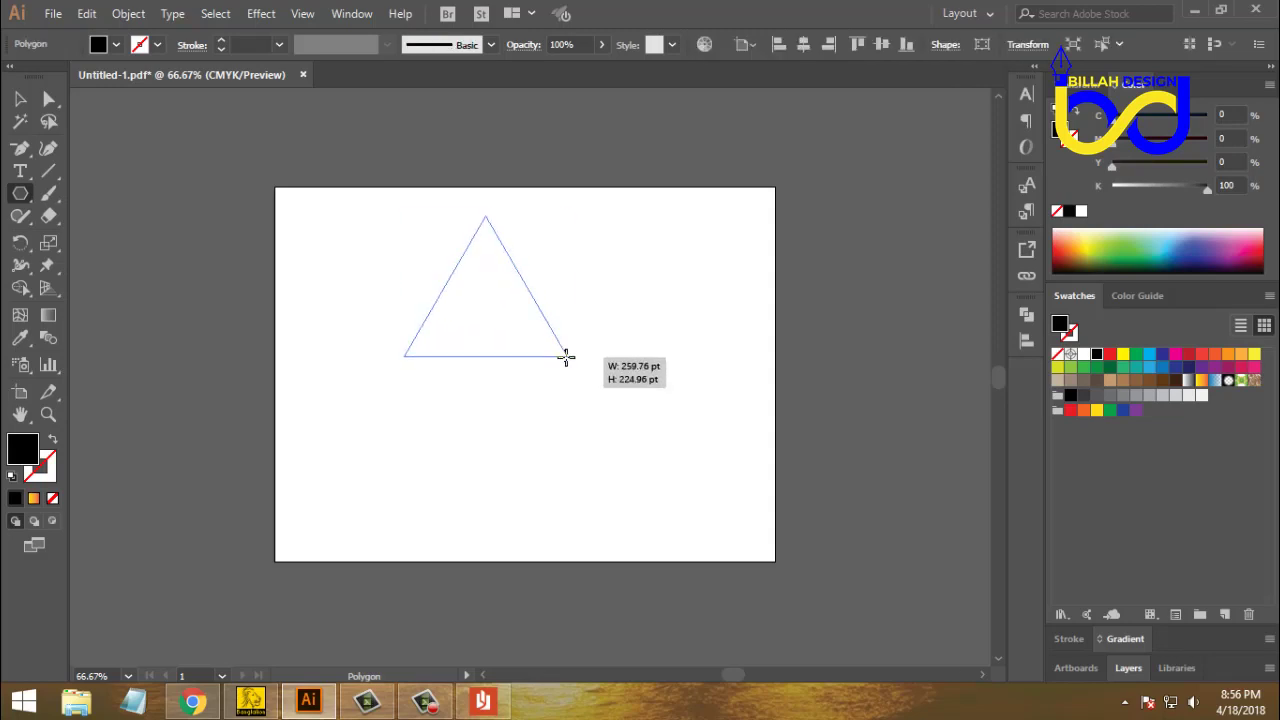
- Move the triangle toward the left side of the artboard to free space beside it
left_click(20, 99)
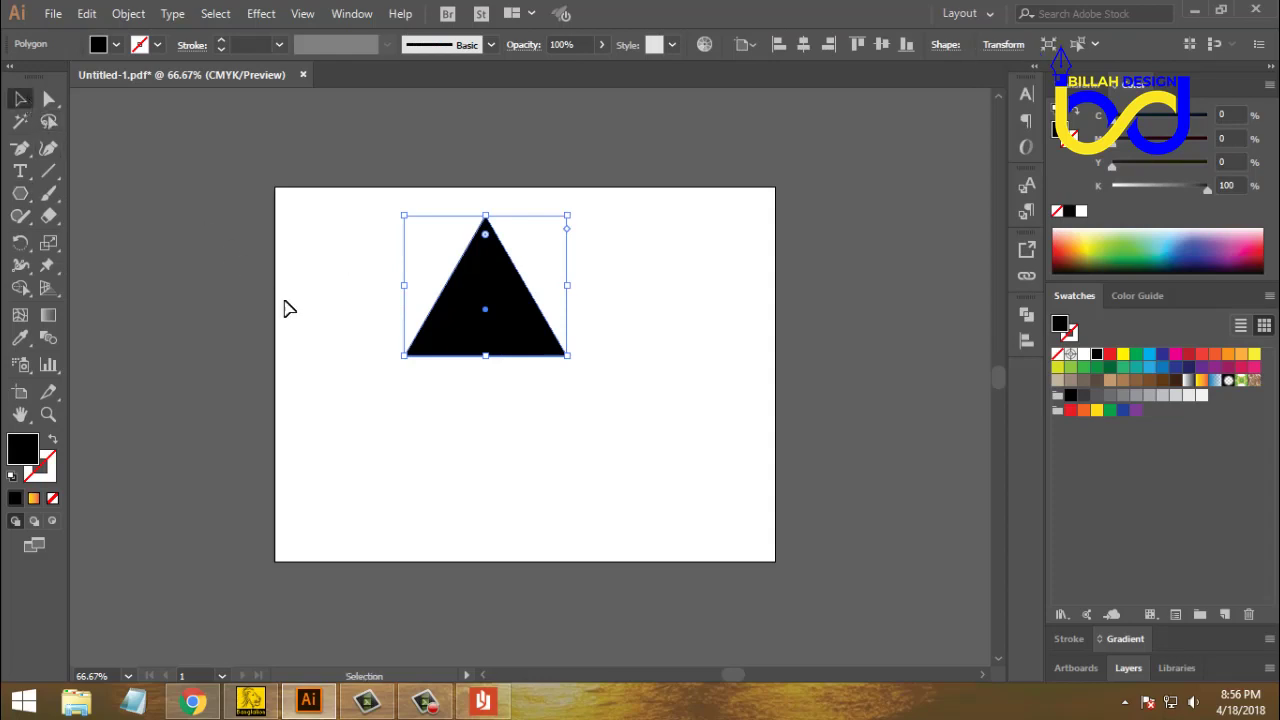
left_click(462, 401)
left_click_drag(505, 323, 446, 329)
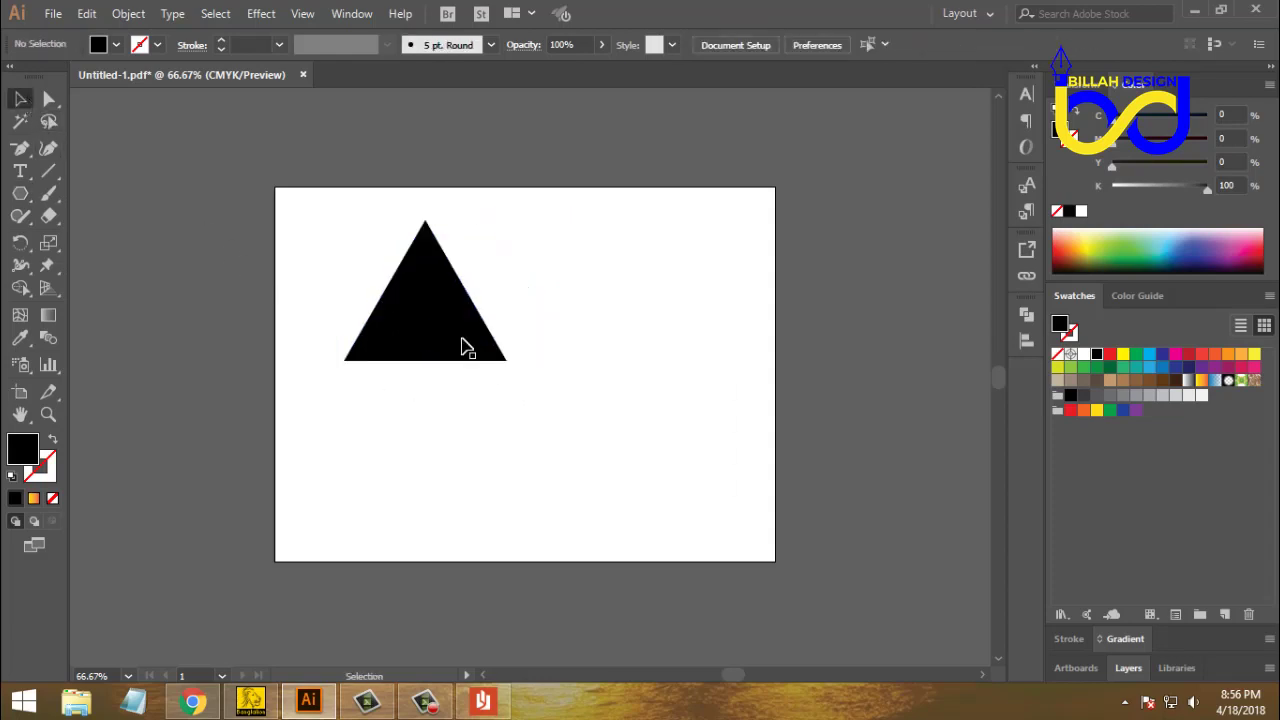
- Create a 6-sided polygon with a 149.97 pt radius from exact values and move it across the artboard's right edge
left_click(22, 194)
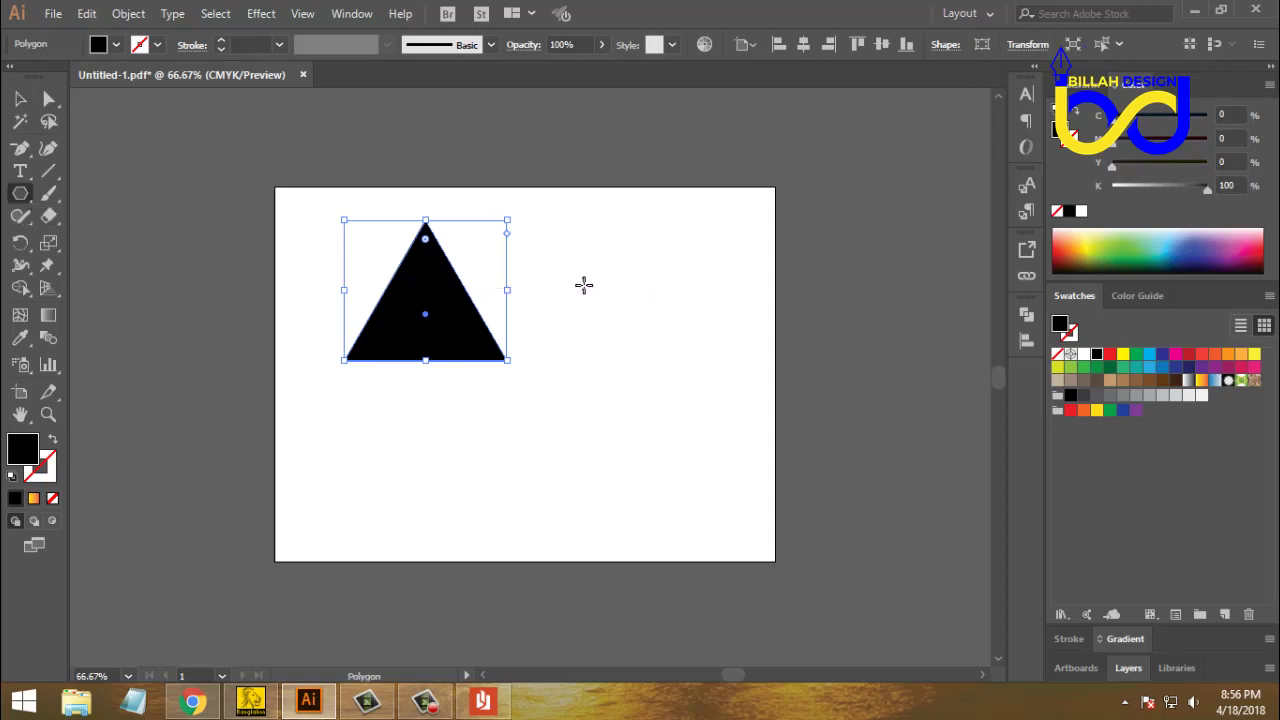
left_click(671, 290)
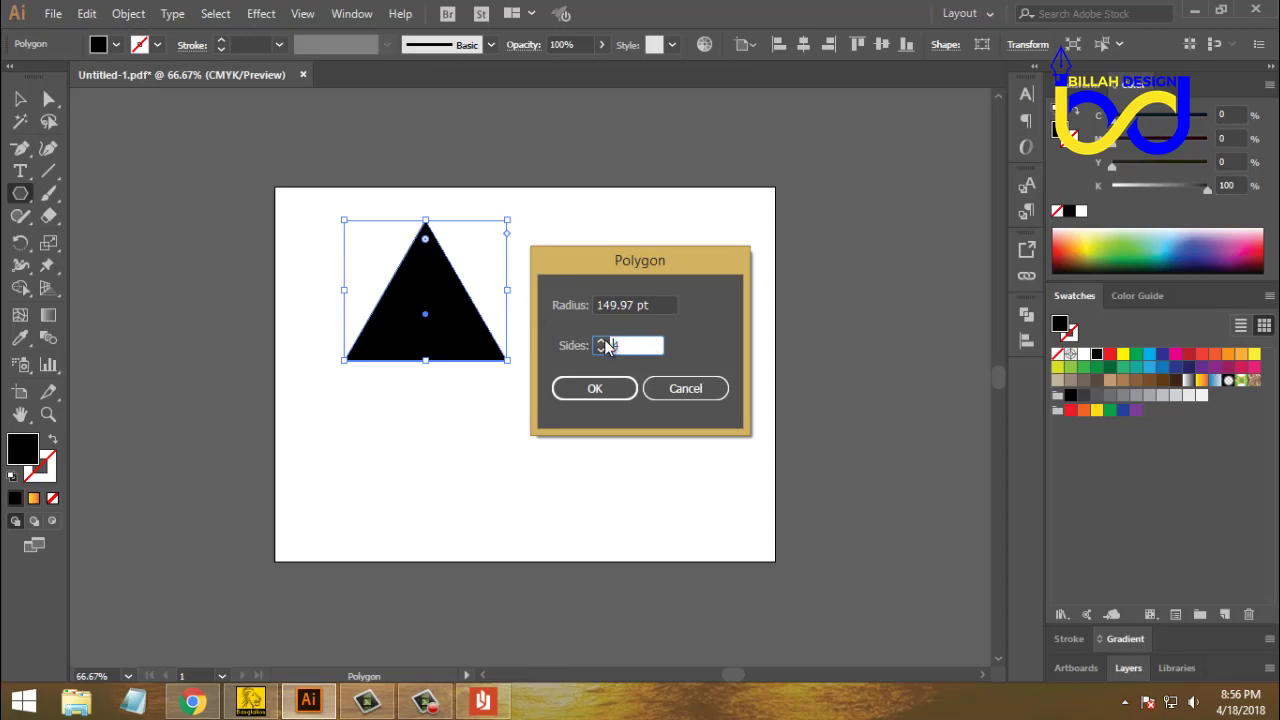
left_click(651, 344)
left_click(614, 389)
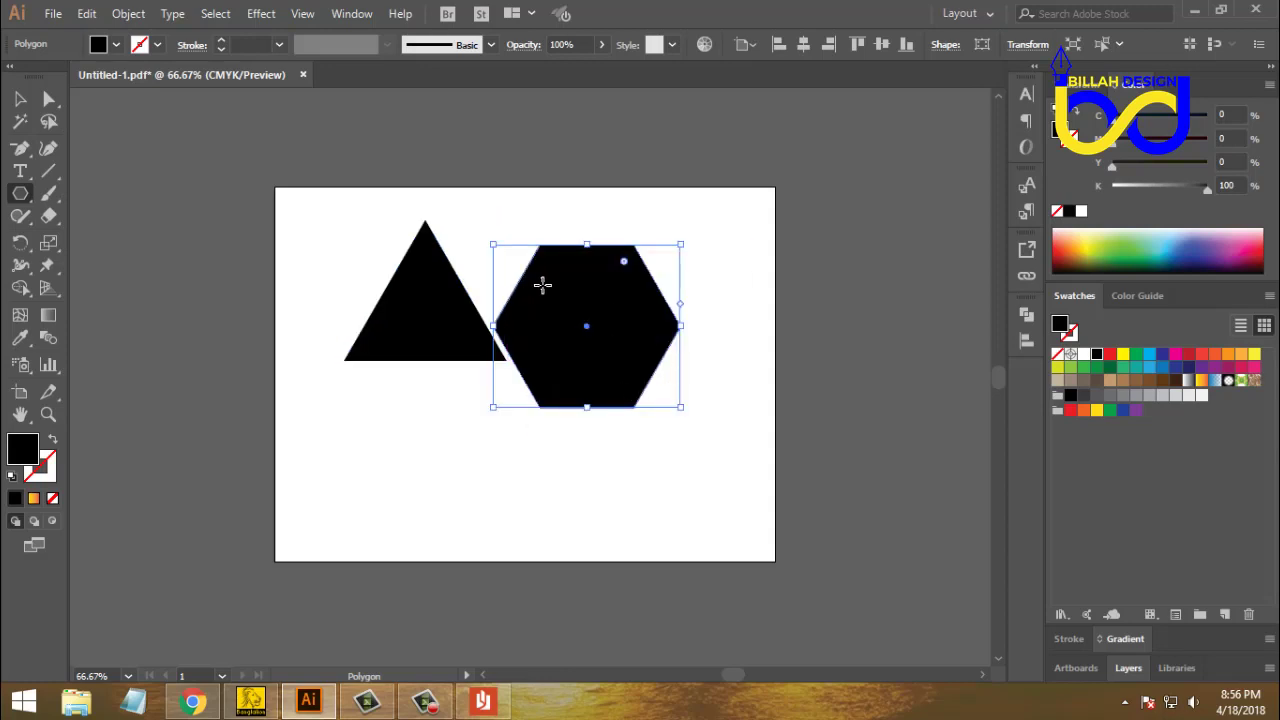
left_click(20, 98)
left_click_drag(600, 337, 834, 302)
left_click(672, 369)
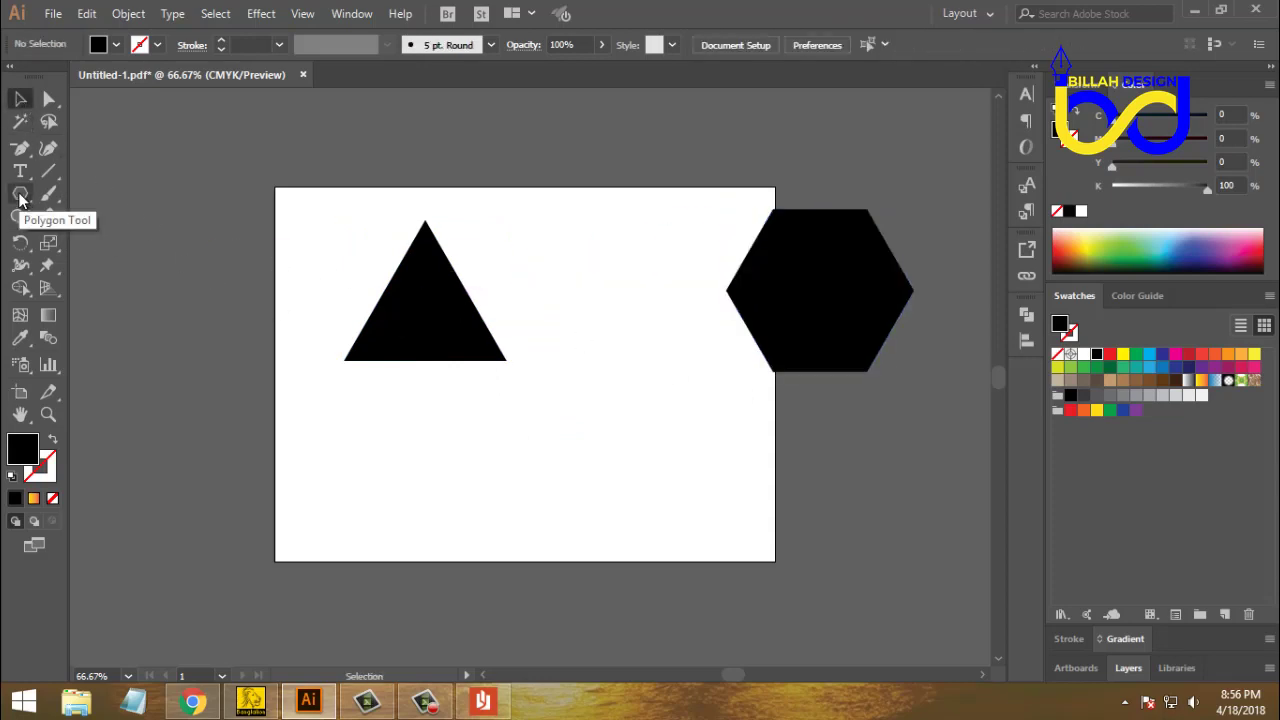
- Create a 3-sided polygon with a 149.97 pt radius beside the first triangle and shift the hexagon slightly outward
left_click(20, 195)
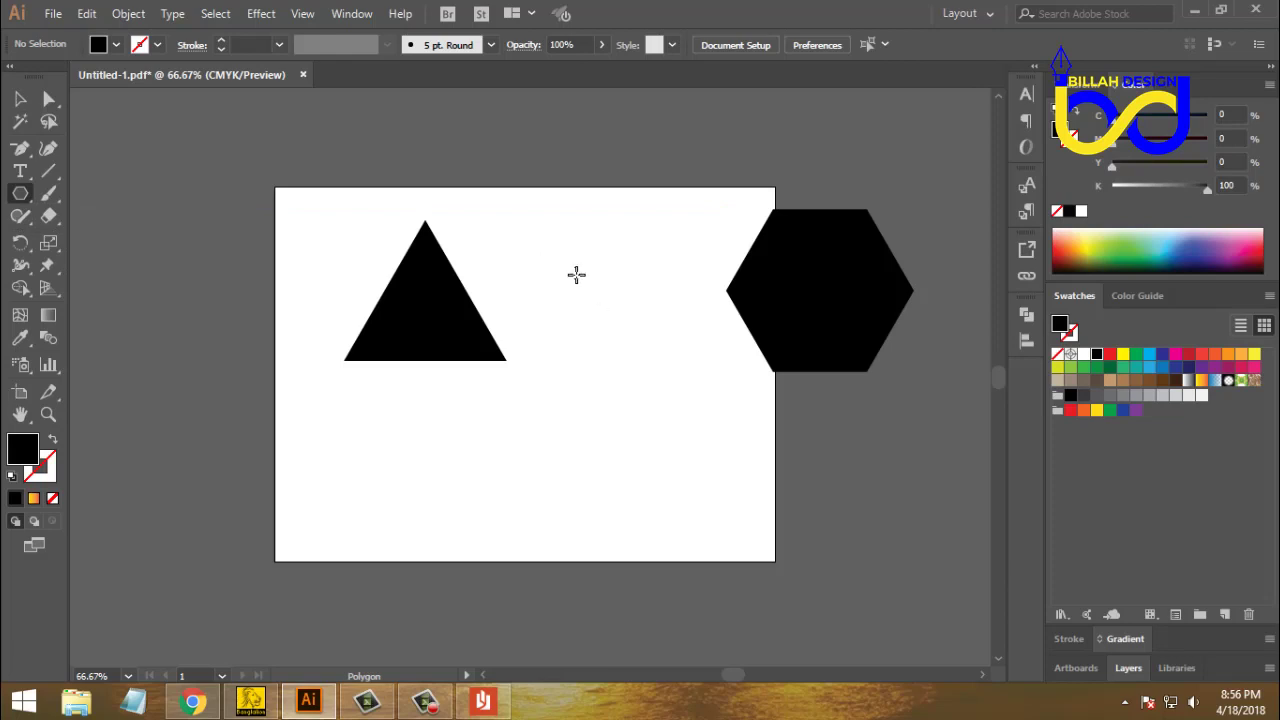
left_click(576, 284)
left_click(602, 348)
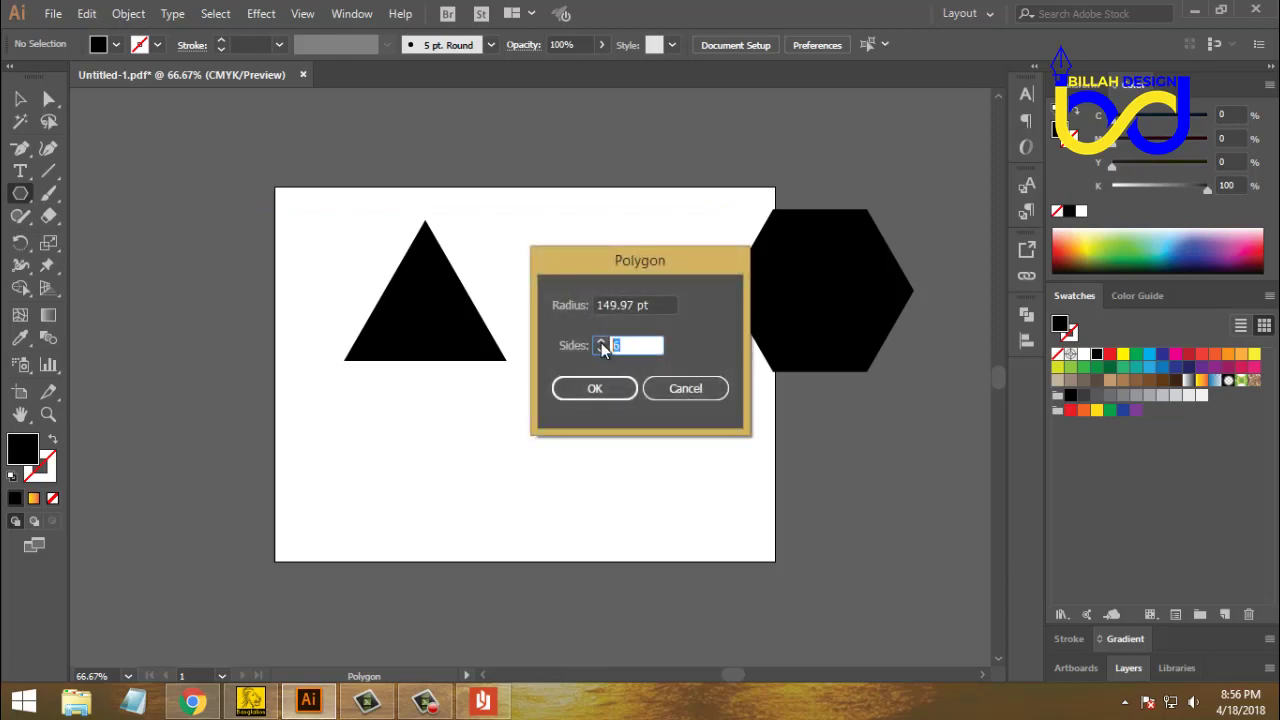
left_click(594, 388)
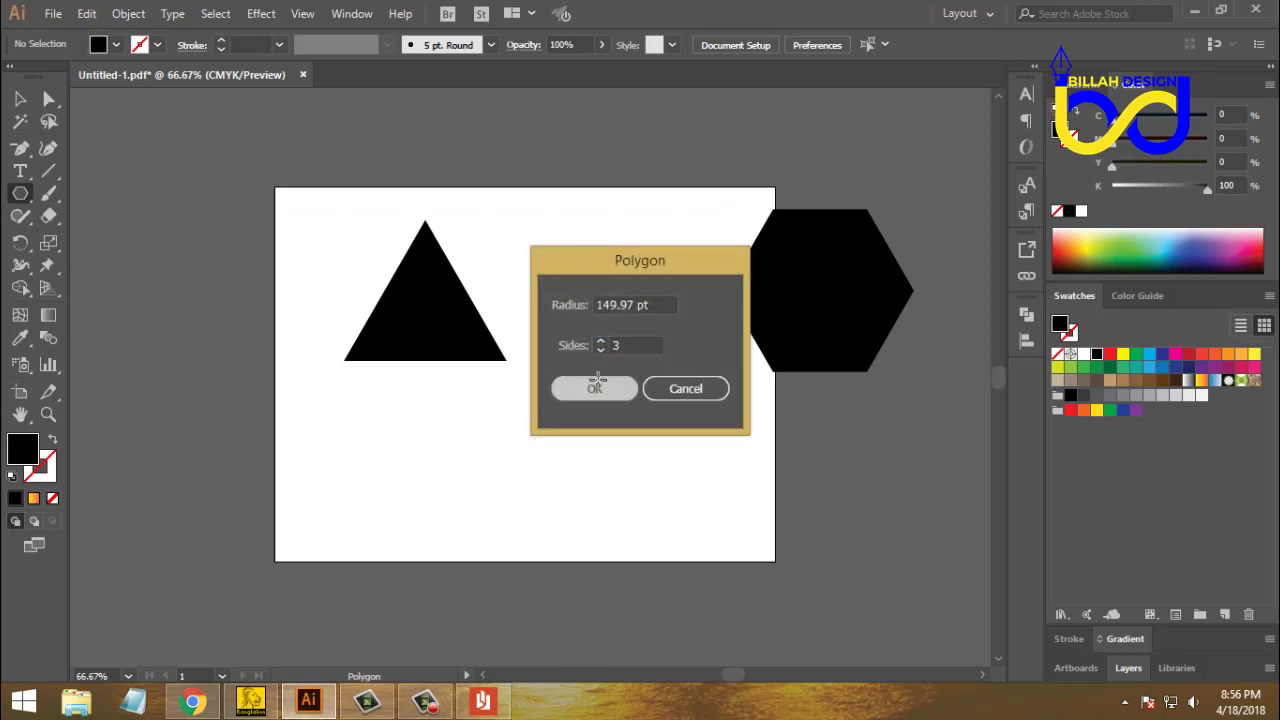
key("v")
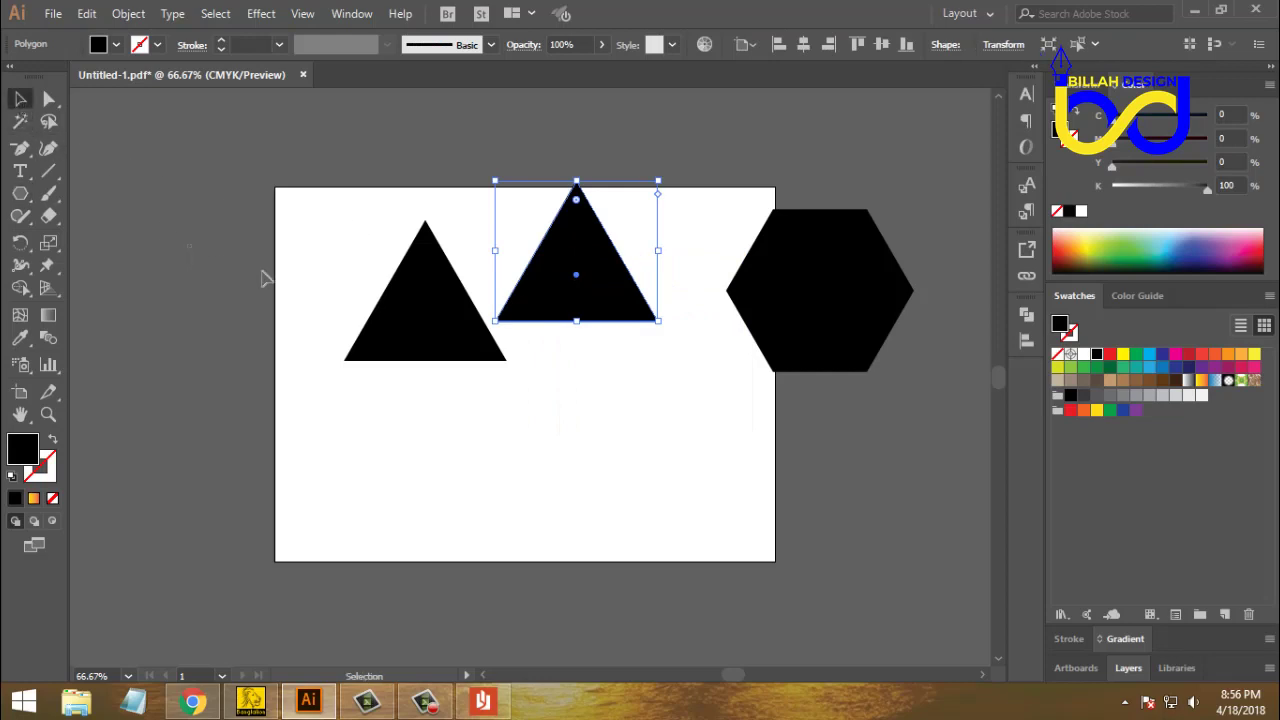
left_click(265, 278)
left_click_drag(731, 359, 748, 370)
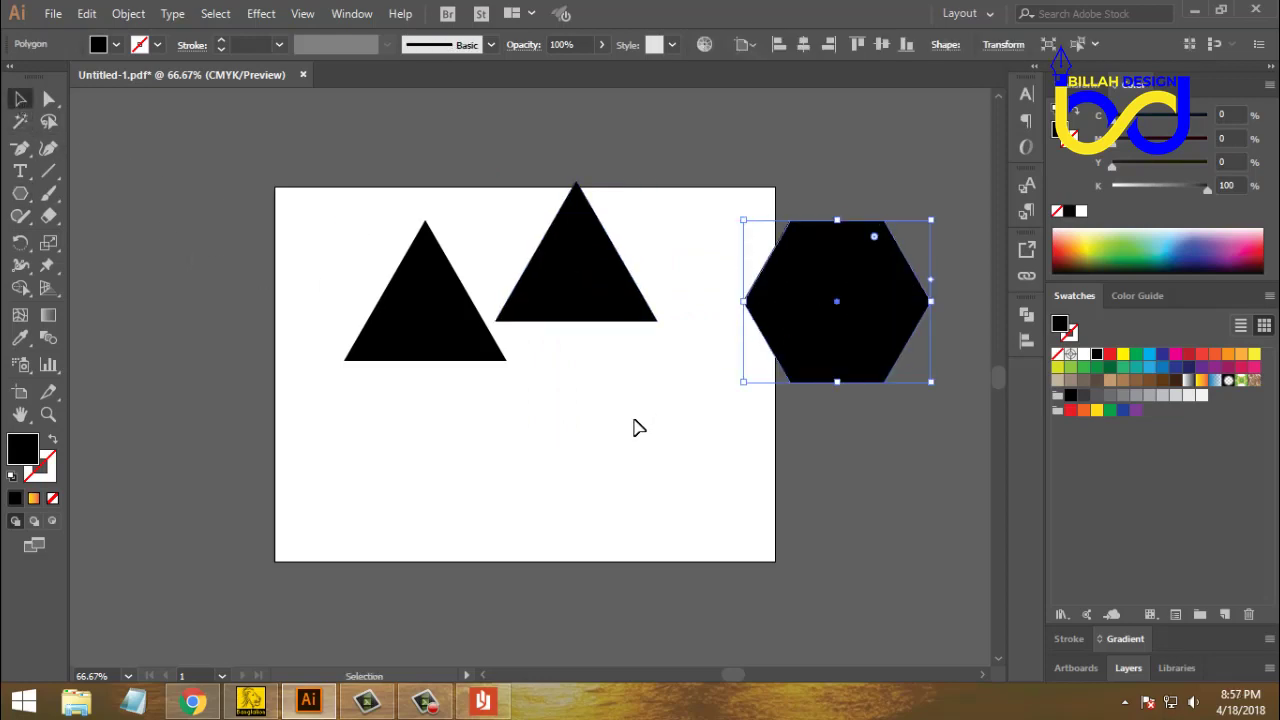
- Undo the hexagon and the extra triangle created from exact values
key("ctrl+z")
key("ctrl+z")
key("ctrl+z")
key("ctrl+z")
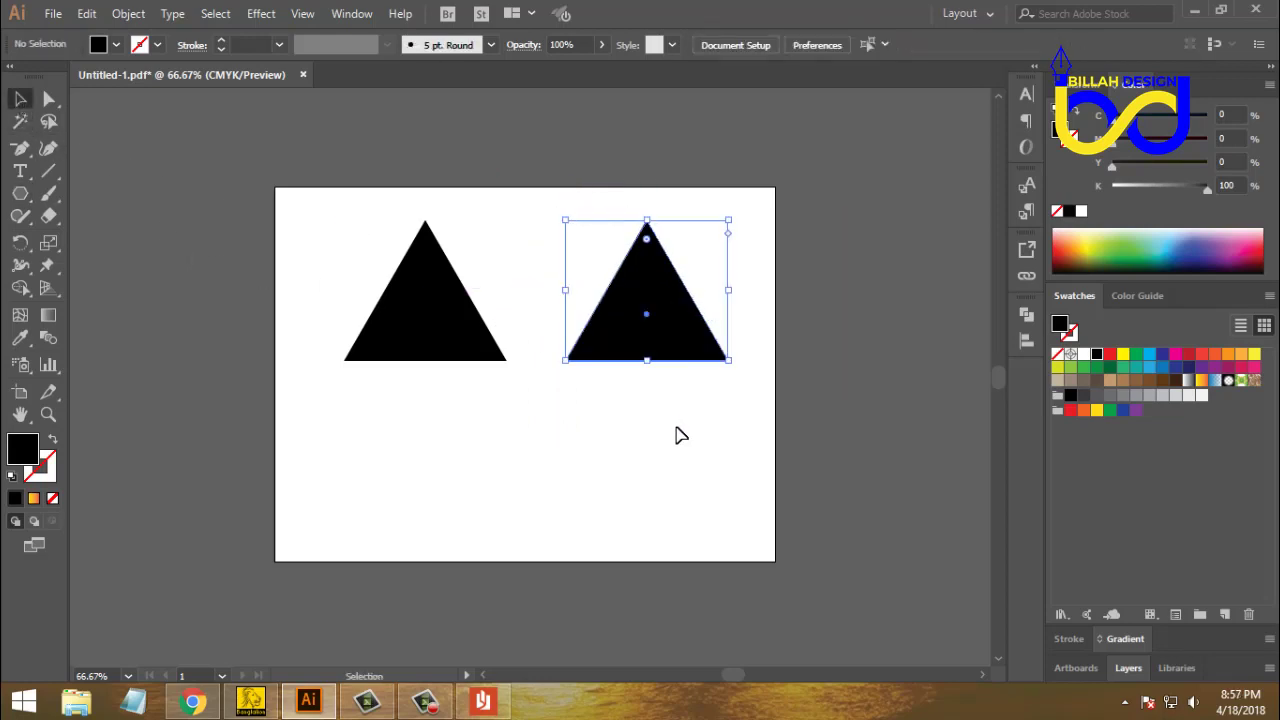
- Move the remaining triangle to the horizontal middle of the artboard's upper half
left_click_drag(471, 334, 587, 350)
scroll(657, 440, "right", 2)
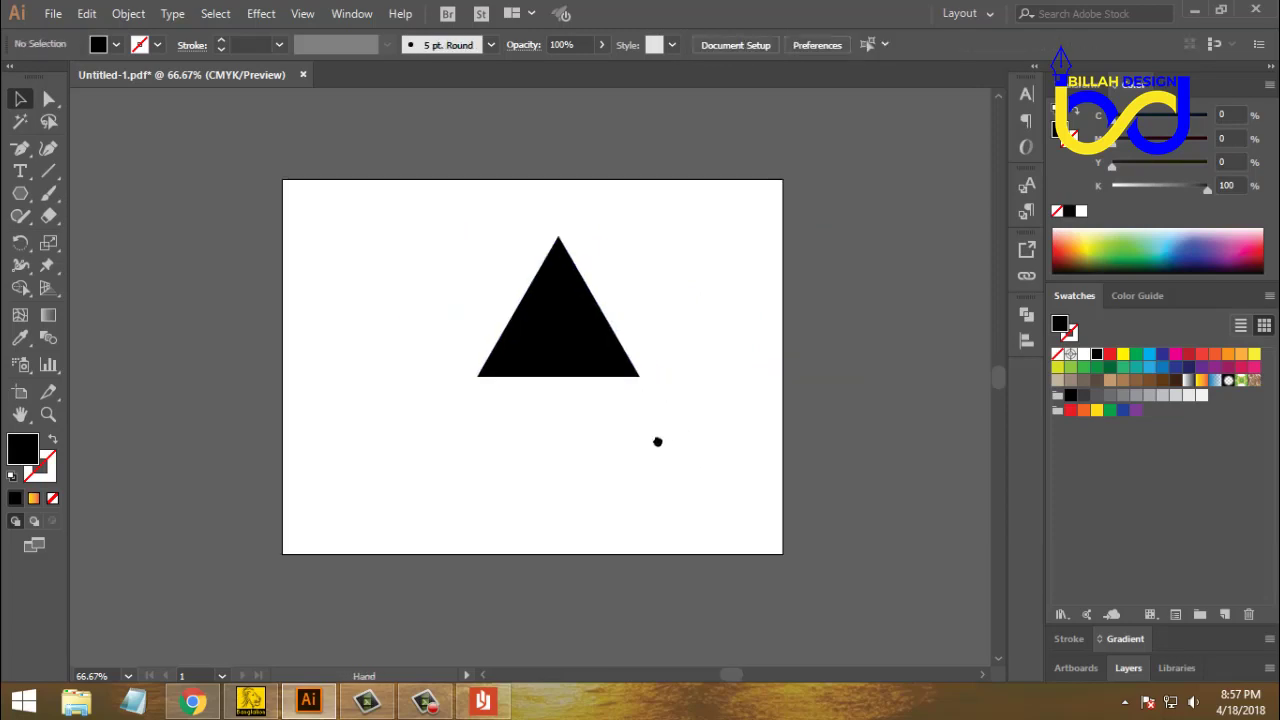
left_click(551, 354)
left_click(572, 430)
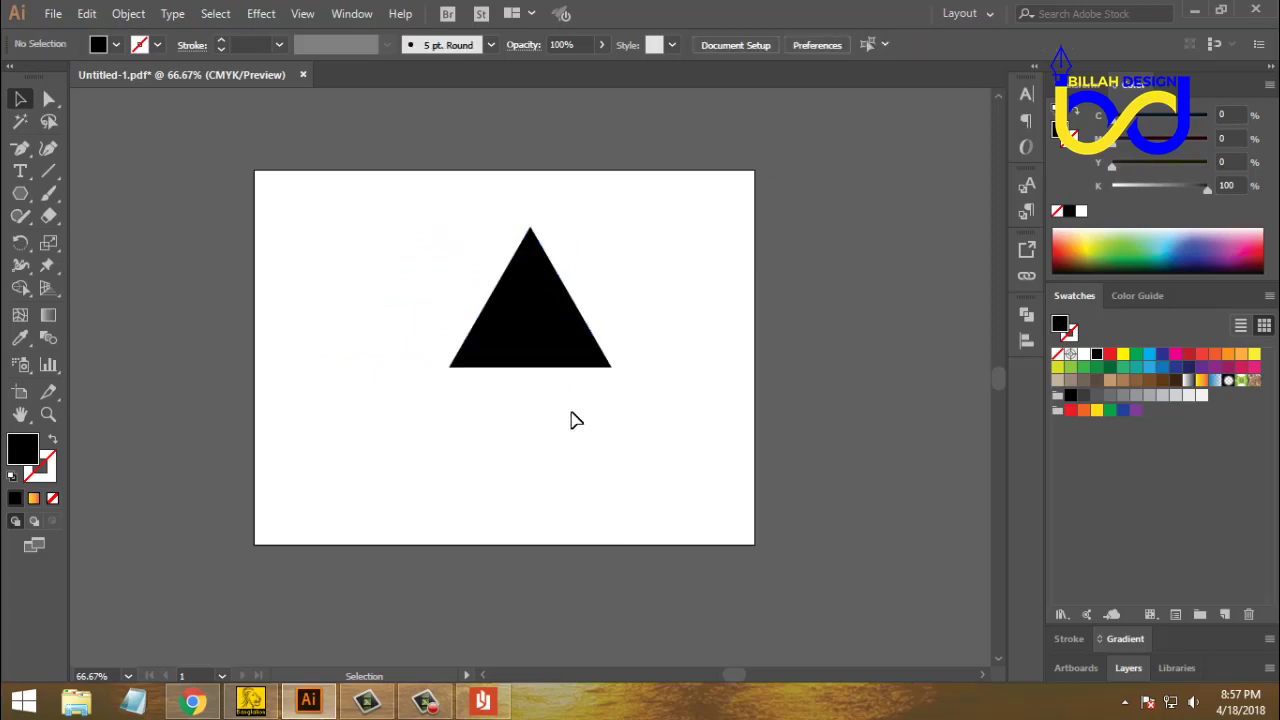
- Copy the triangle, paste it in front of the original and fill the copy with red (M 100, Y 100)
mouse_move(538, 370)
left_mouse_down()
mouse_move(538, 412)
mouse_move(537, 367)
left_mouse_up()
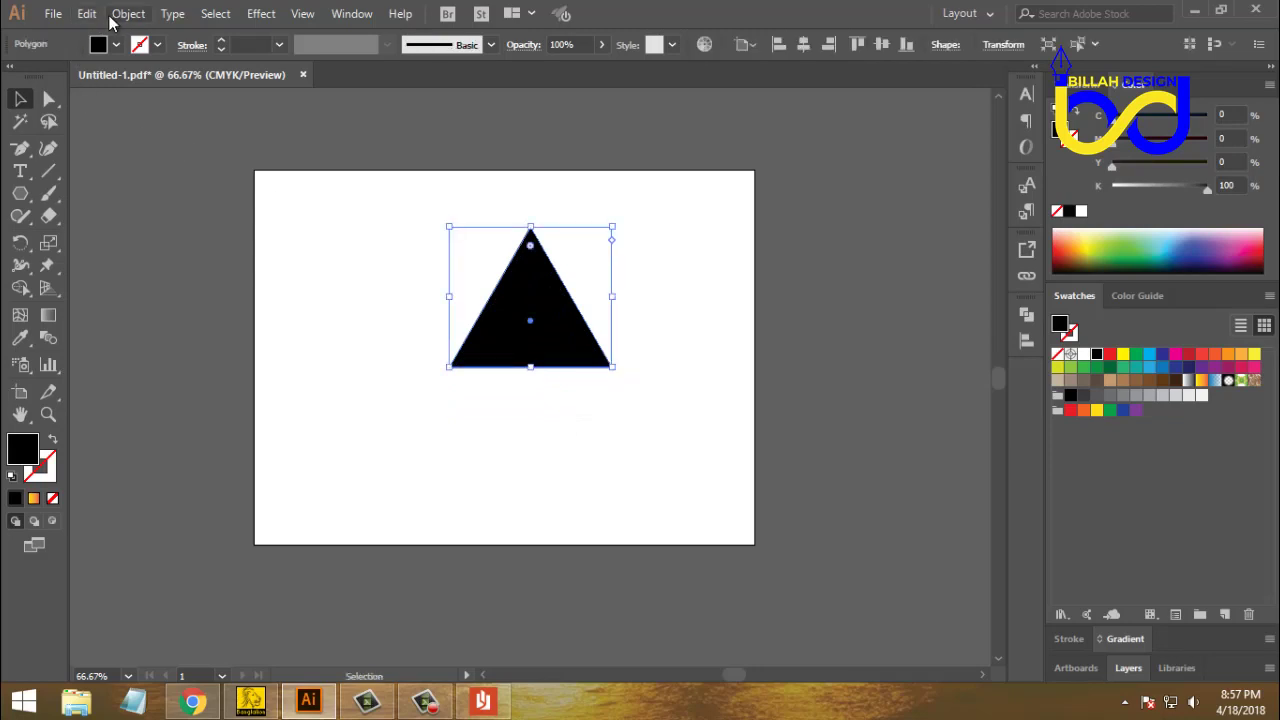
left_click(90, 14)
left_click(116, 104)
left_click(87, 14)
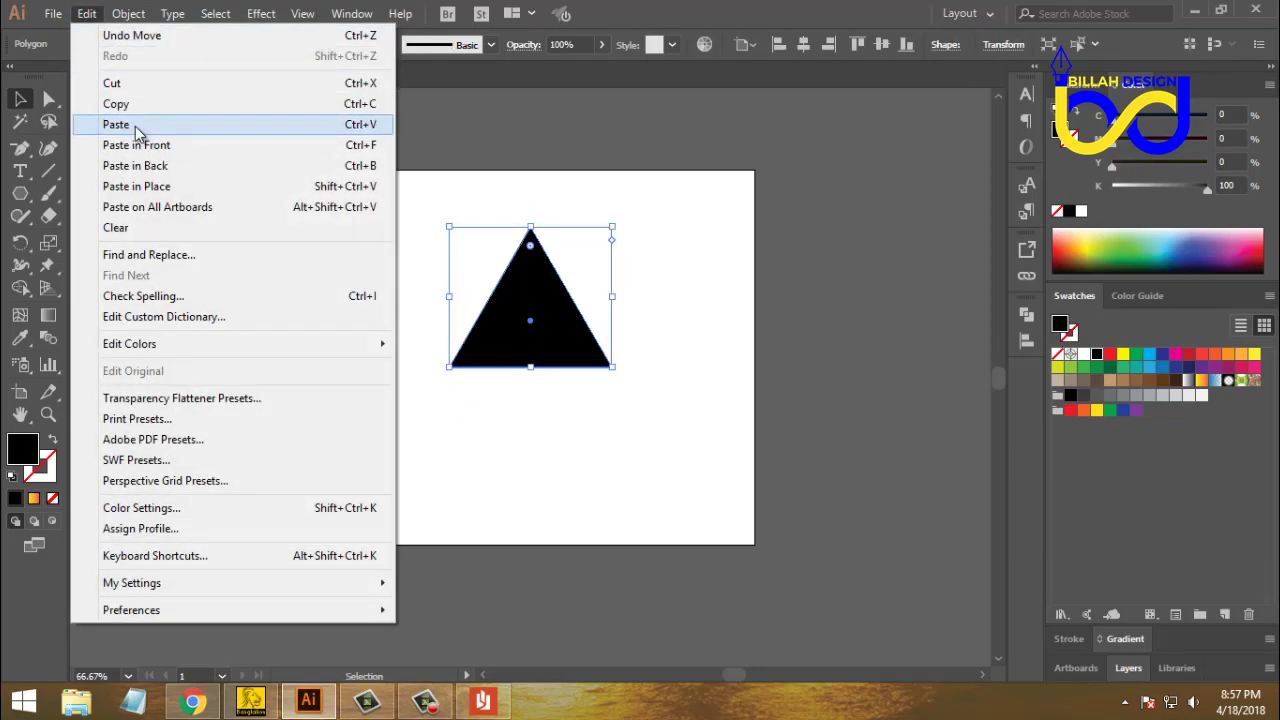
left_click(170, 150)
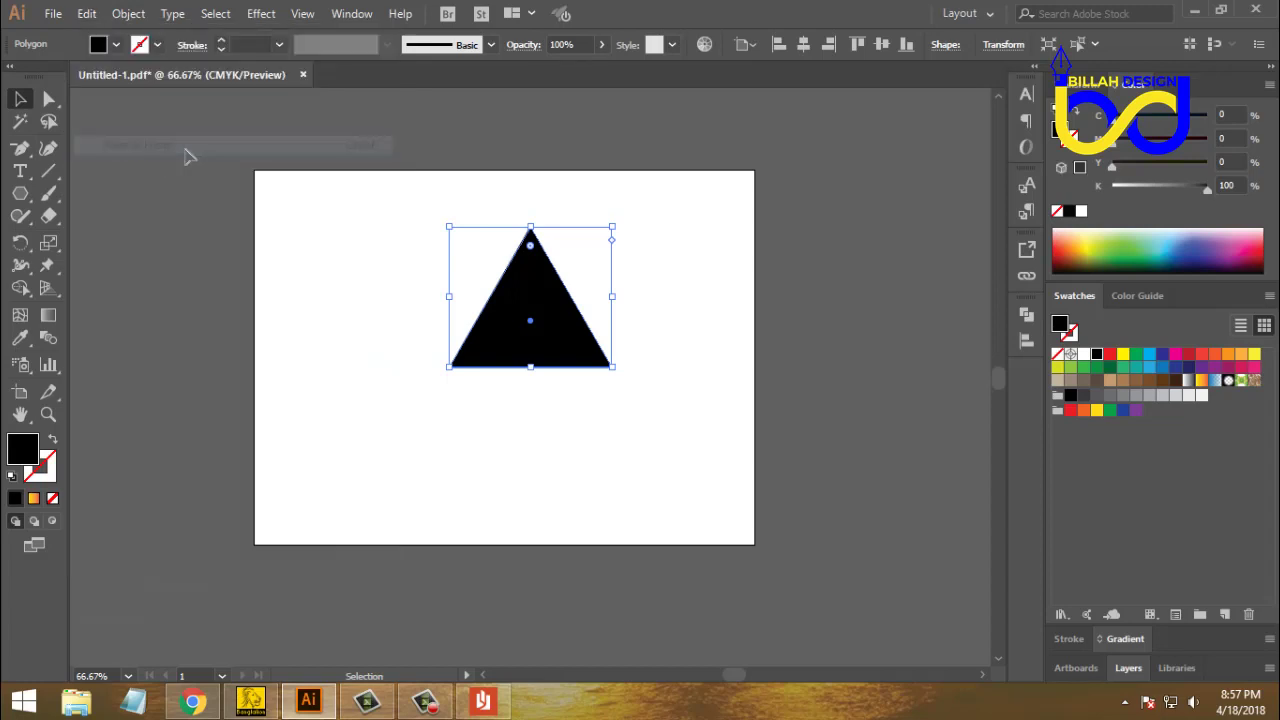
left_click(1110, 355)
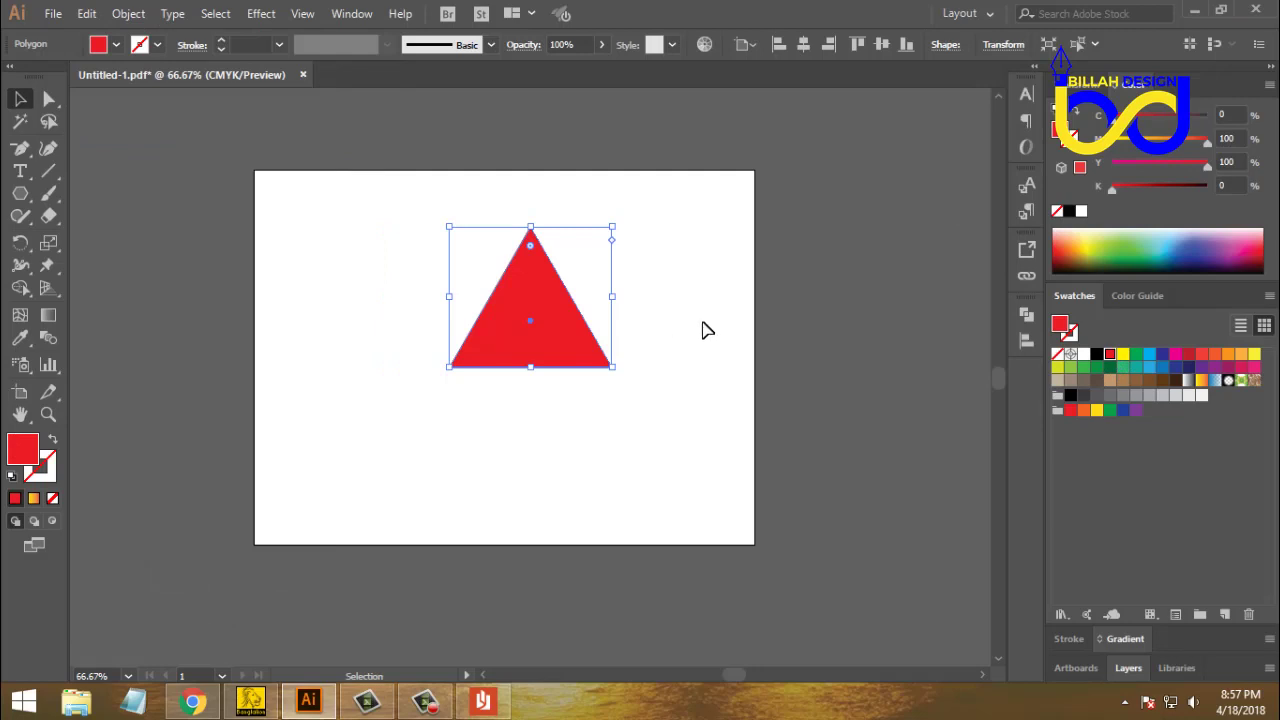
- Nudge the red triangle straight down until the black one forms a thick inverted-V band above it
key("Down")
key("Down")
key("Down")
key("Down")
key("Down")
key("Down")
key("Down")
key("Down")
key("Down")
key("Down")
key("Down")
key("Down")
key("Down")
key("Down")
key("Down")
key("Down")
key("Down")
key("Down")
key("Down")
key("Down")
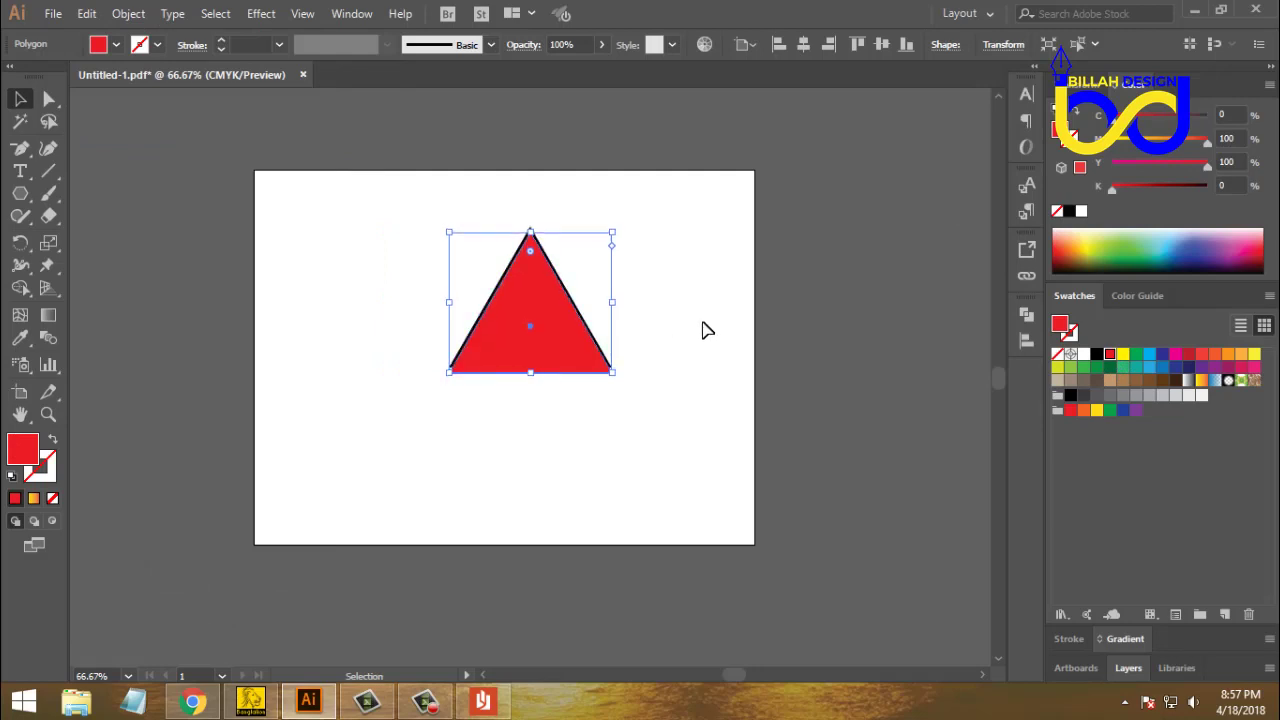
key("Down")
key("Down")
key("Down")
key("Down")
key("Down")
key("Down")
key("Down")
key("Down")
key("Down")
key("Down")
key("Down")
key("Down")
key("Down")
key("Down")
key("Down")
key("Down")
key("Down")
key("Down")
key("Down")
key("Down")
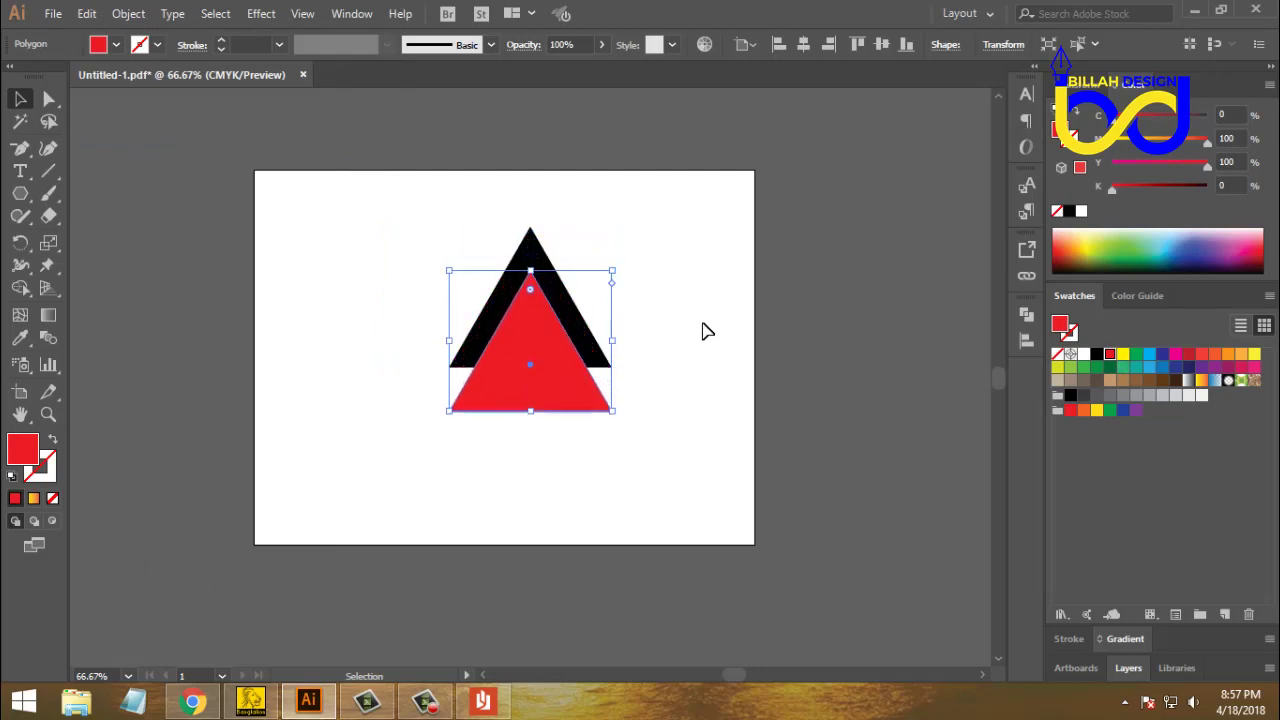
left_click(692, 380)
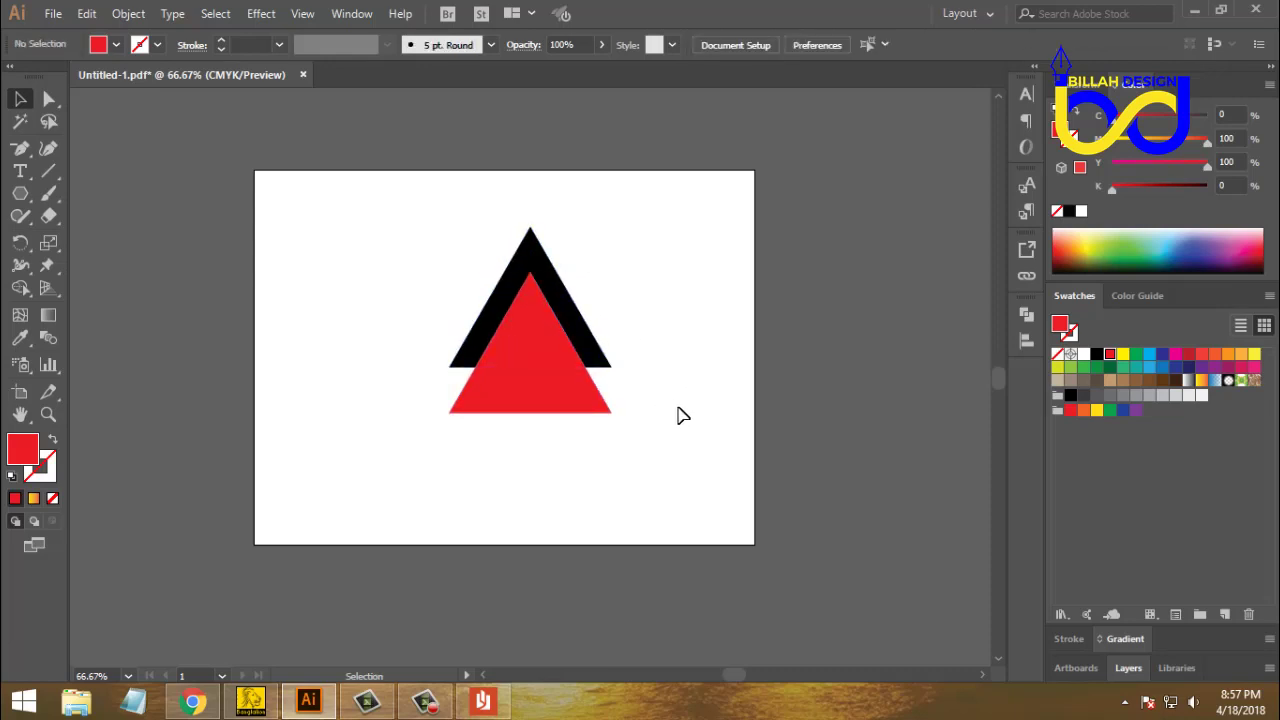
- Nudge the red triangle slightly further down to thicken the black band above it
left_click(573, 394)
key("Down")
key("Down")
key("Down")
key("Down")
key("Down")
key("Down")
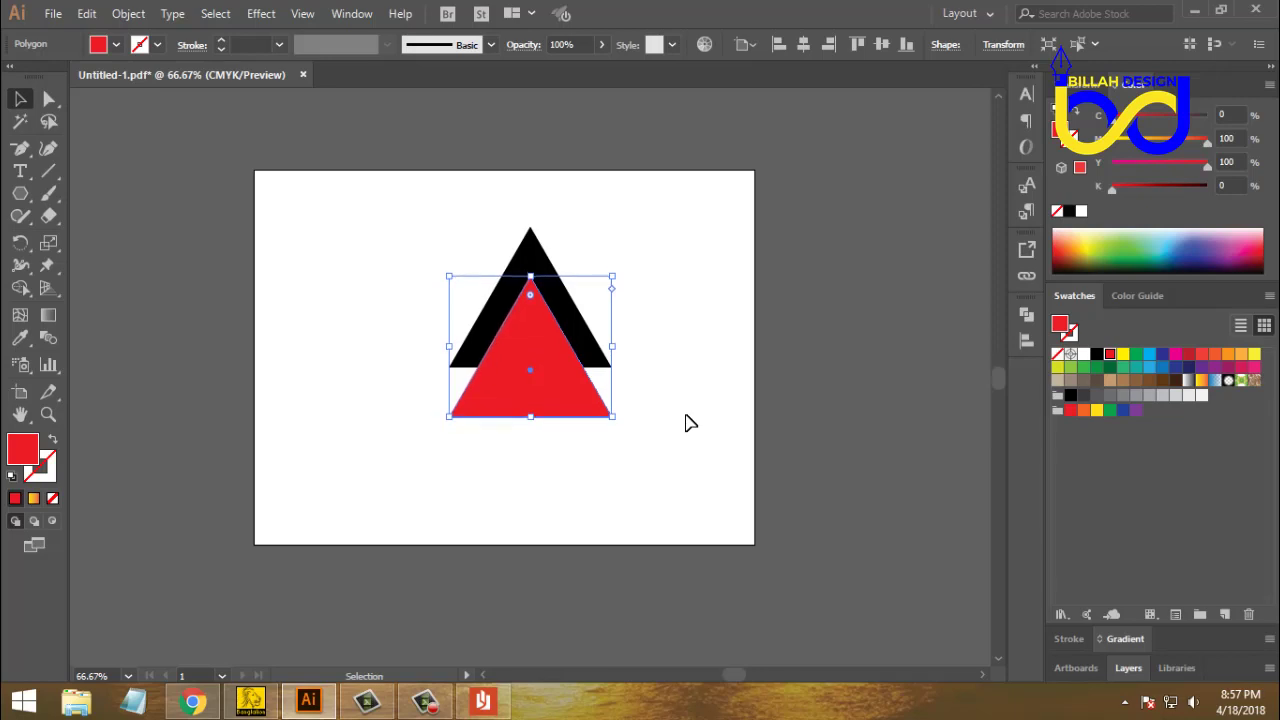
left_click(700, 434)
key("ctrl+z")
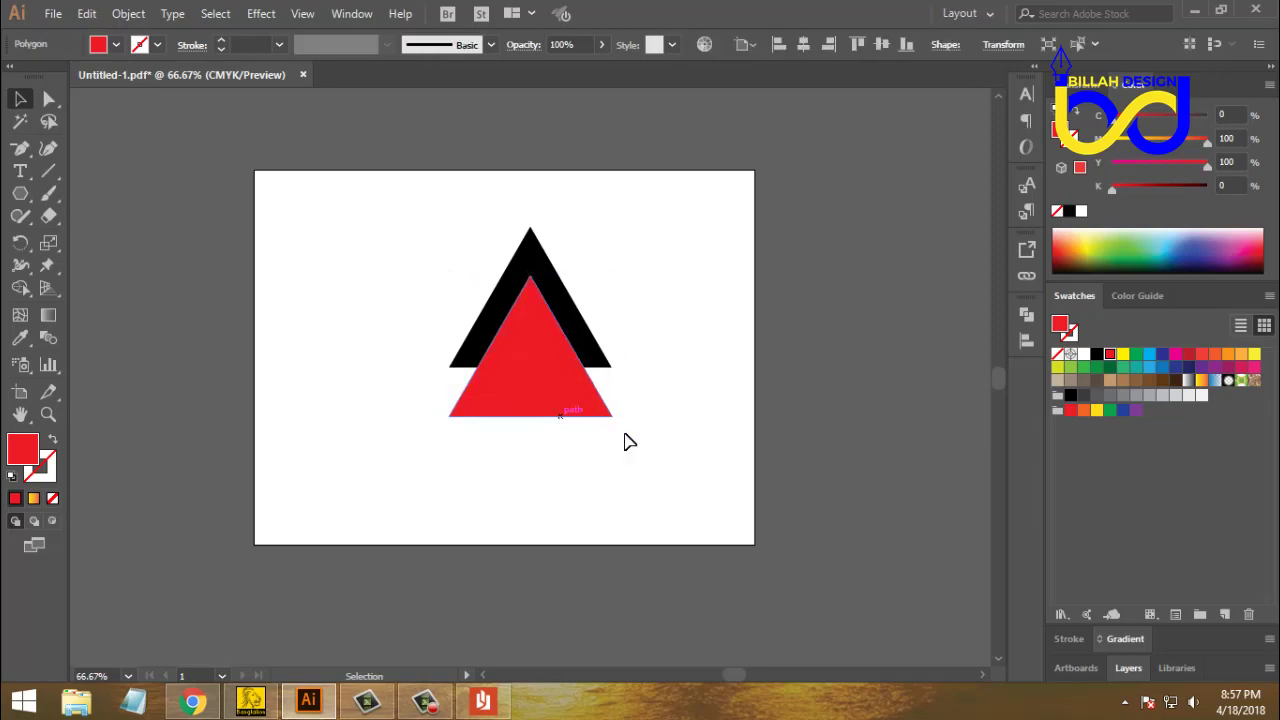
key("Down")
key("Down")
key("Down")
key("Down")
key("Down")
key("Down")
key("Down")
key("Down")
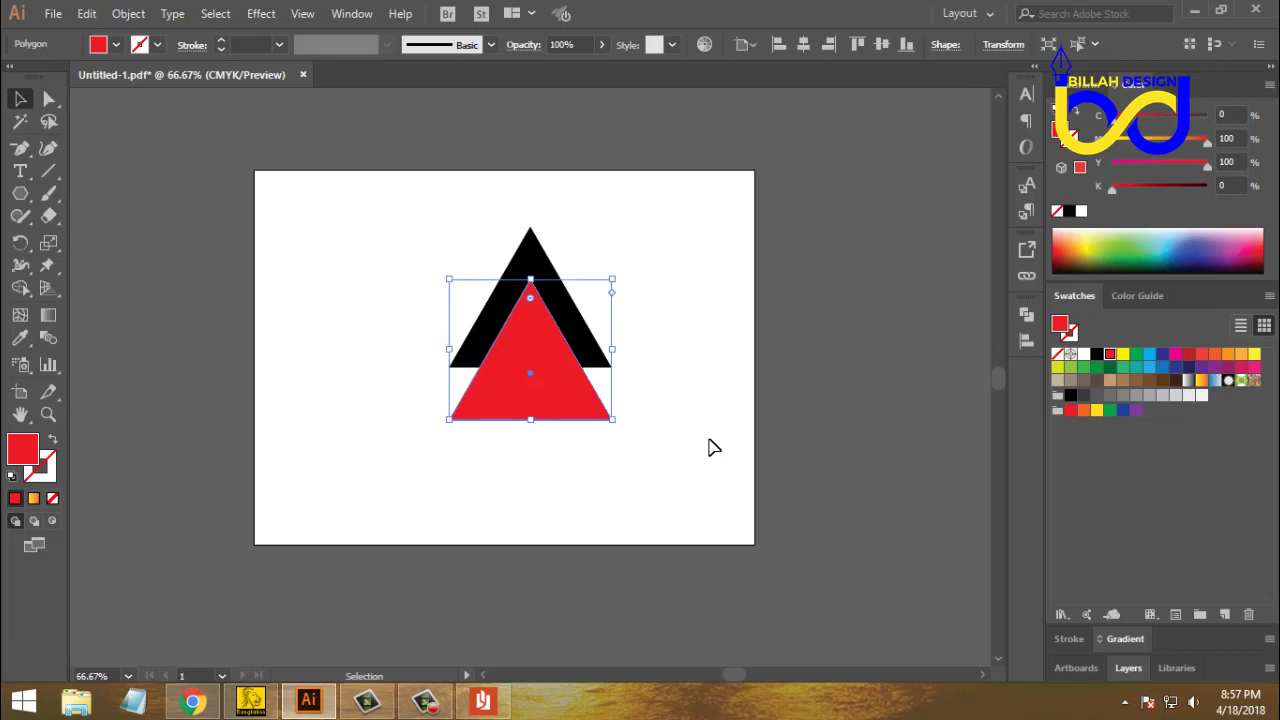
left_click(712, 447)
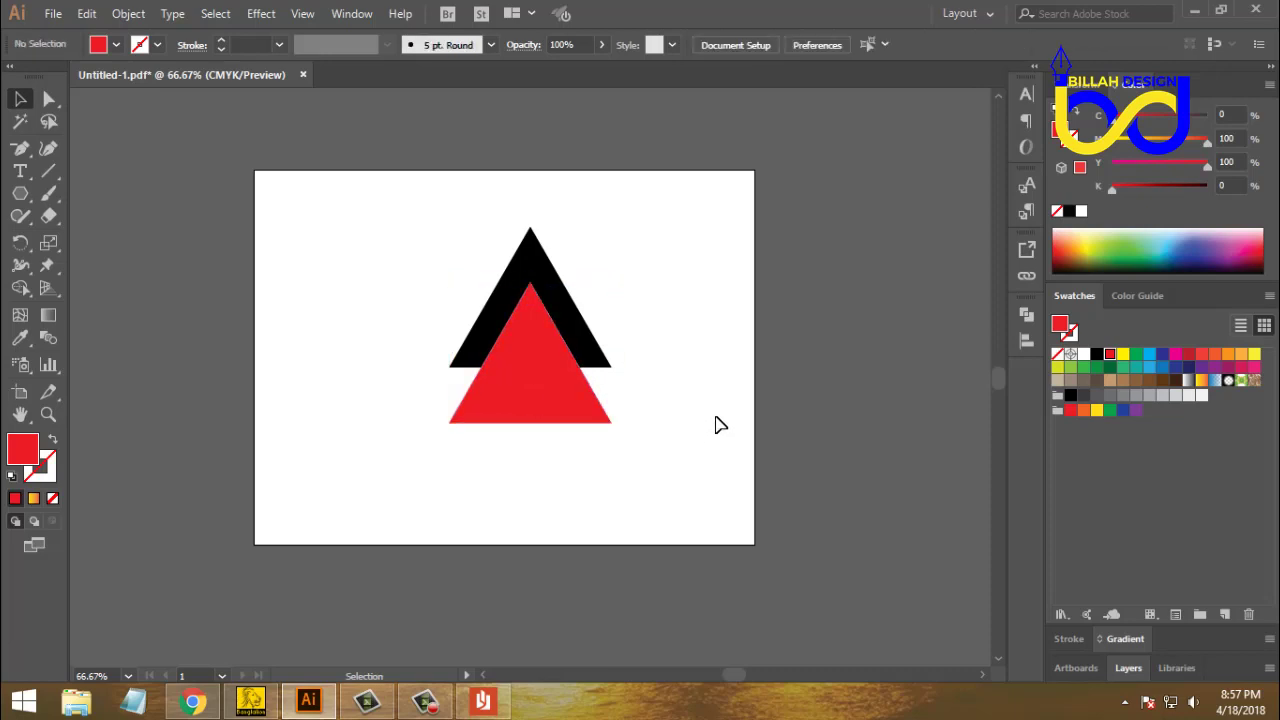
- Select both triangles and subtract the red one from the black one with Pathfinder Minus Front
left_click_drag(650, 237, 494, 423)
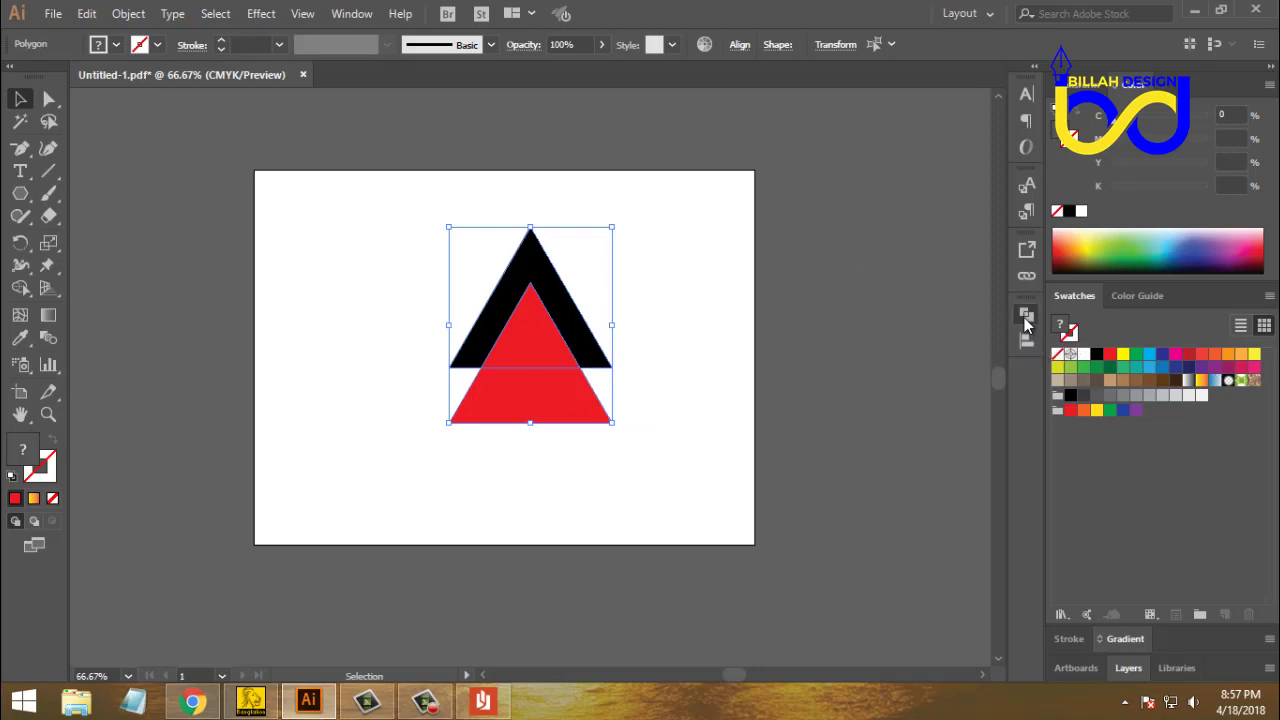
left_click(1026, 315)
left_click(842, 353)
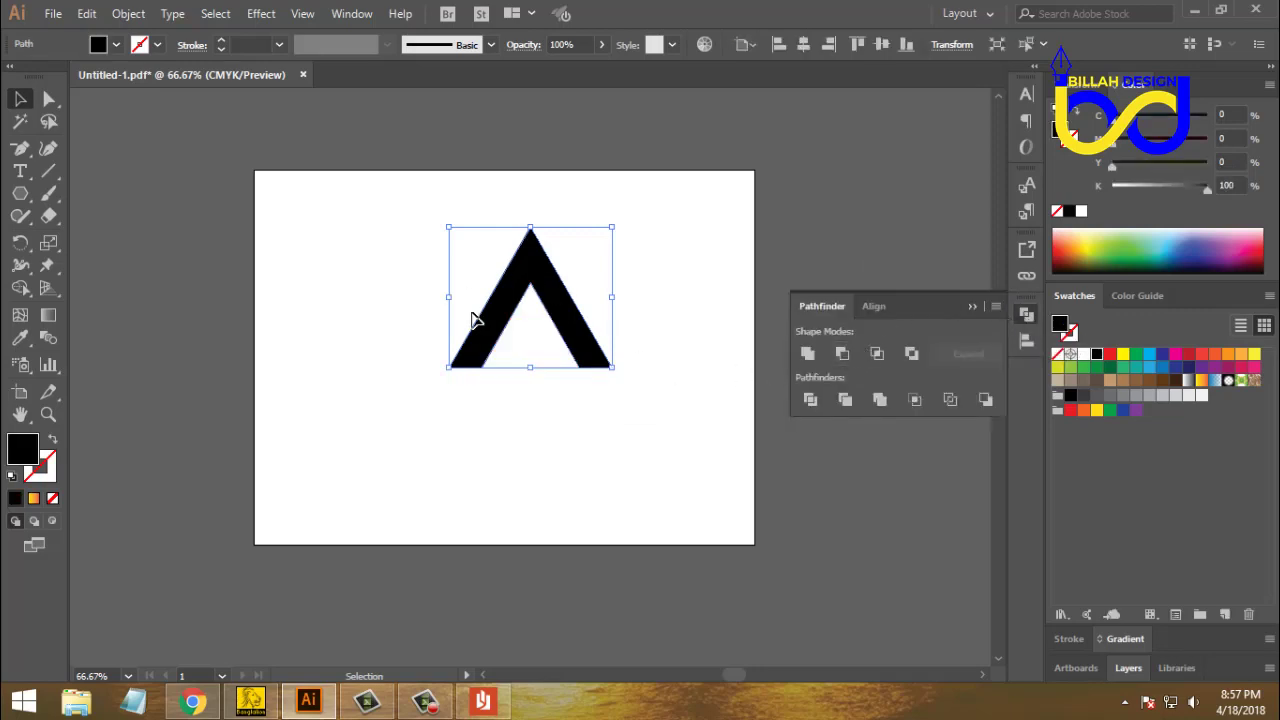
left_click(1022, 320)
left_click(597, 329)
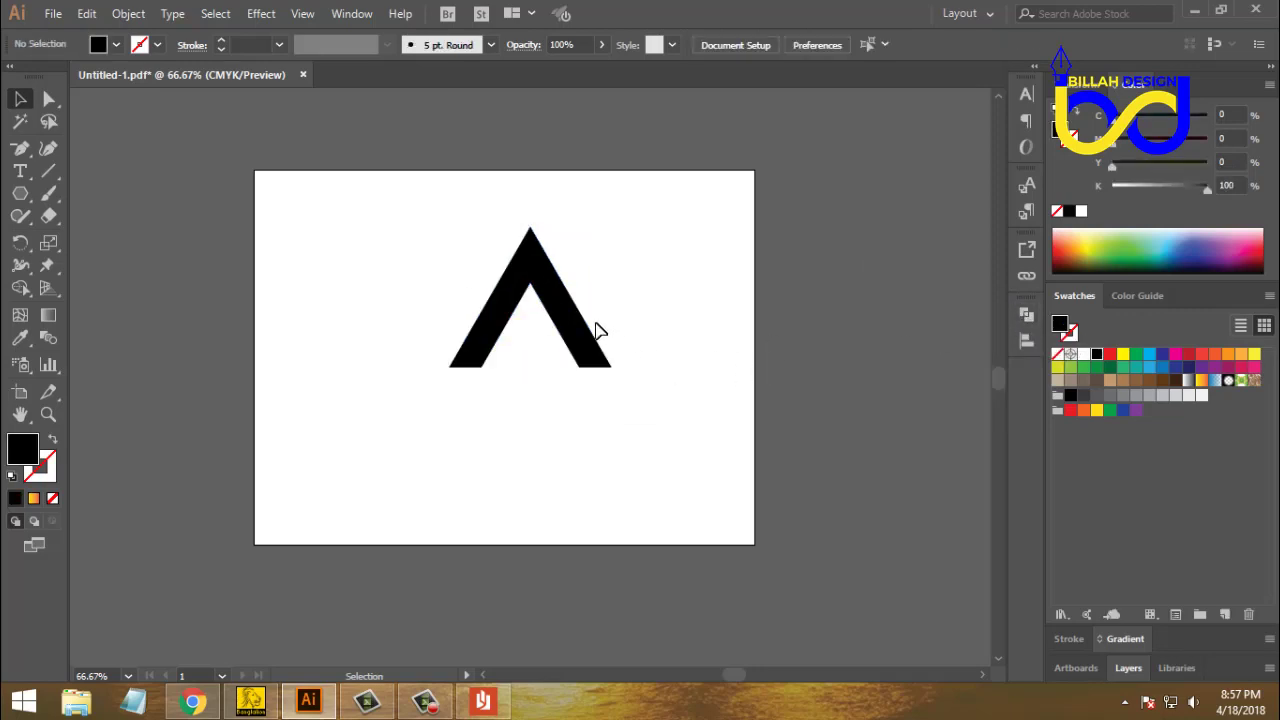
- Move the black inverted-V shape close to the centre of the artboard and deselect it
left_click_drag(563, 328, 513, 364)
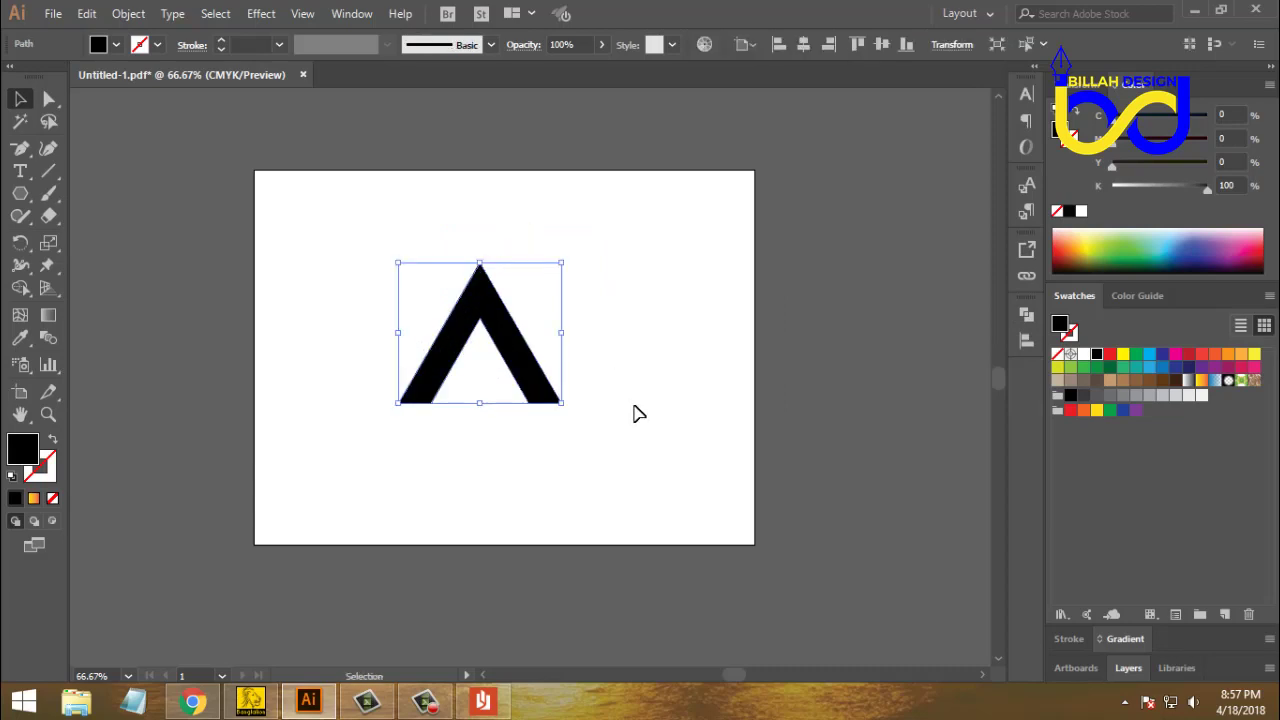
left_click(672, 378)
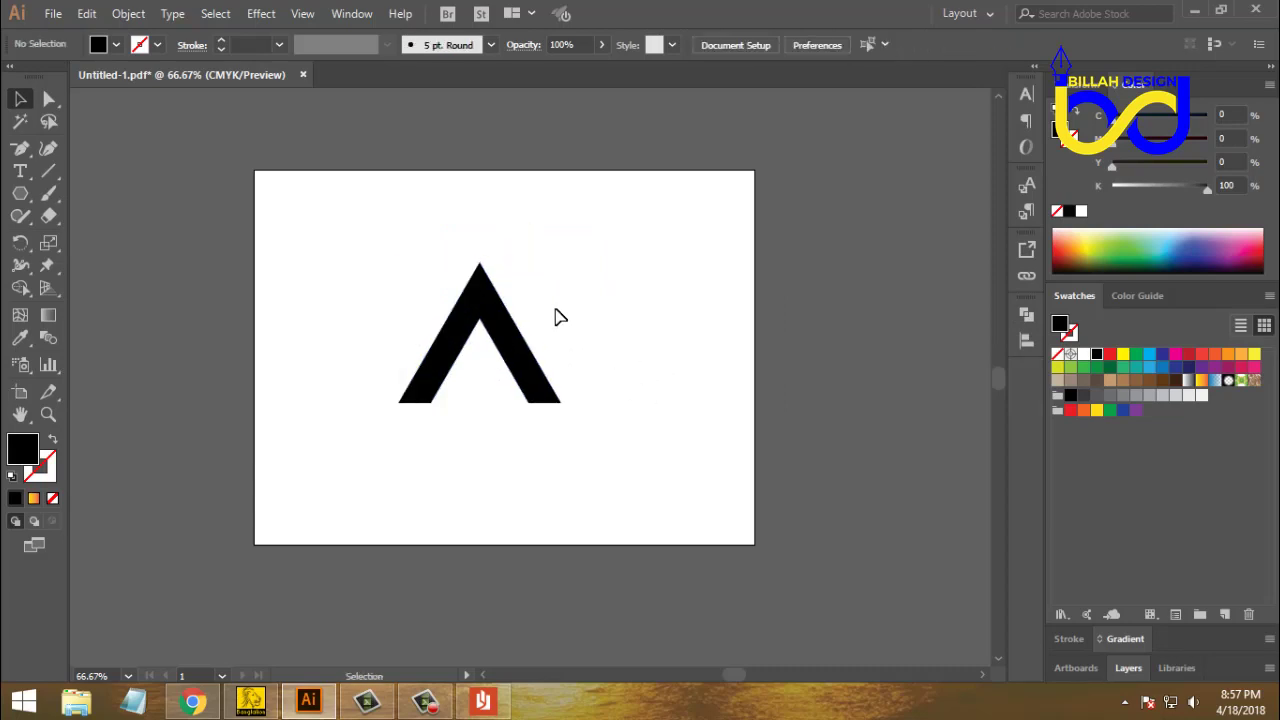
left_click_drag(494, 286, 501, 294)
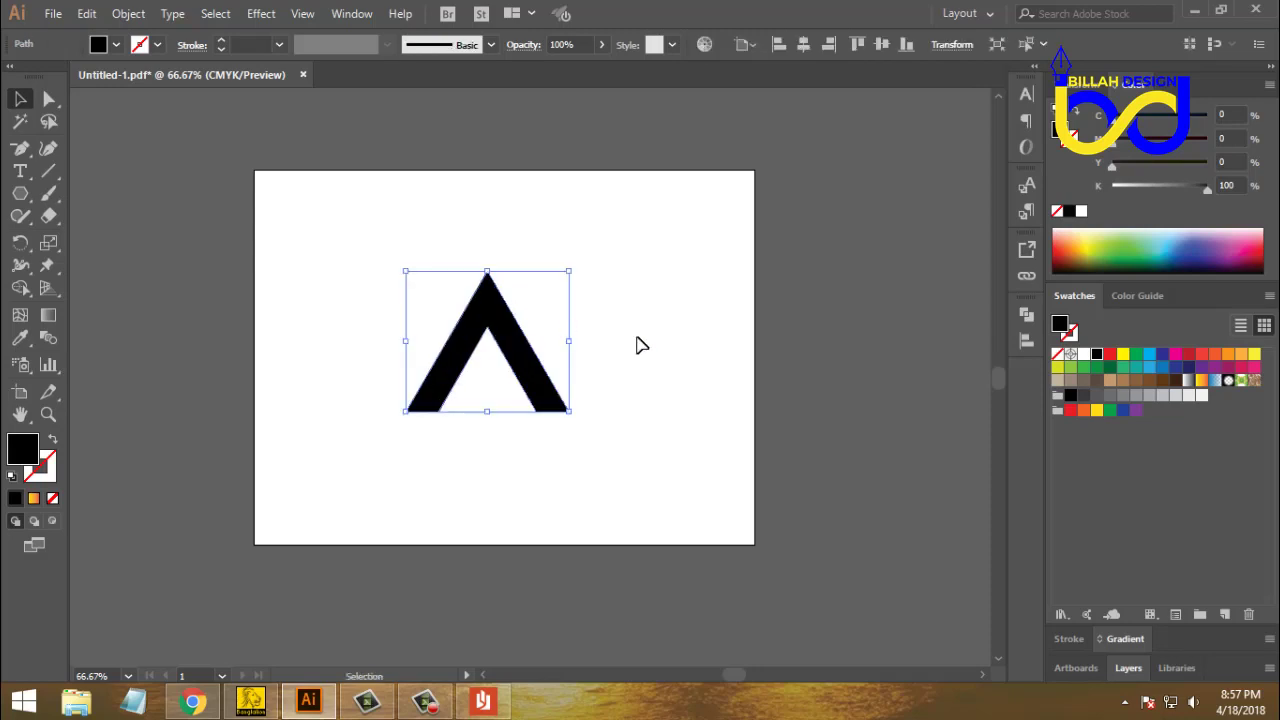
left_click(641, 345)
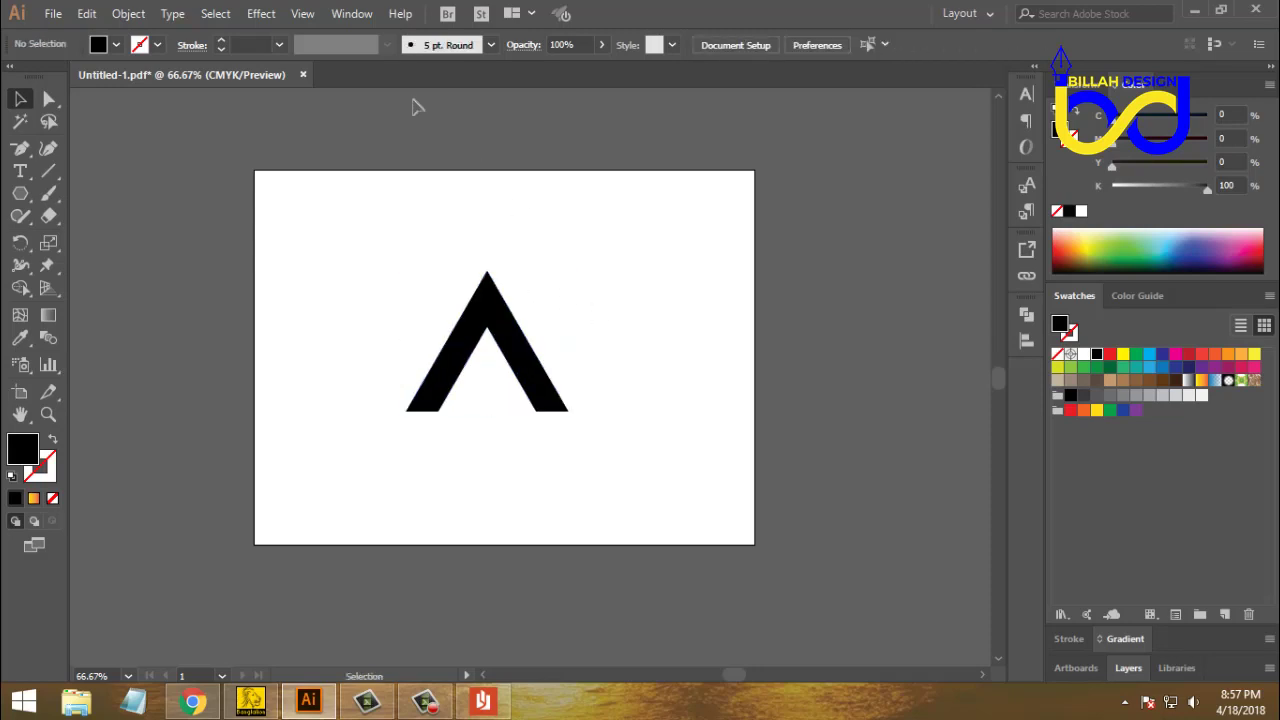
- Show the document grid behind the artwork
left_click(304, 15)
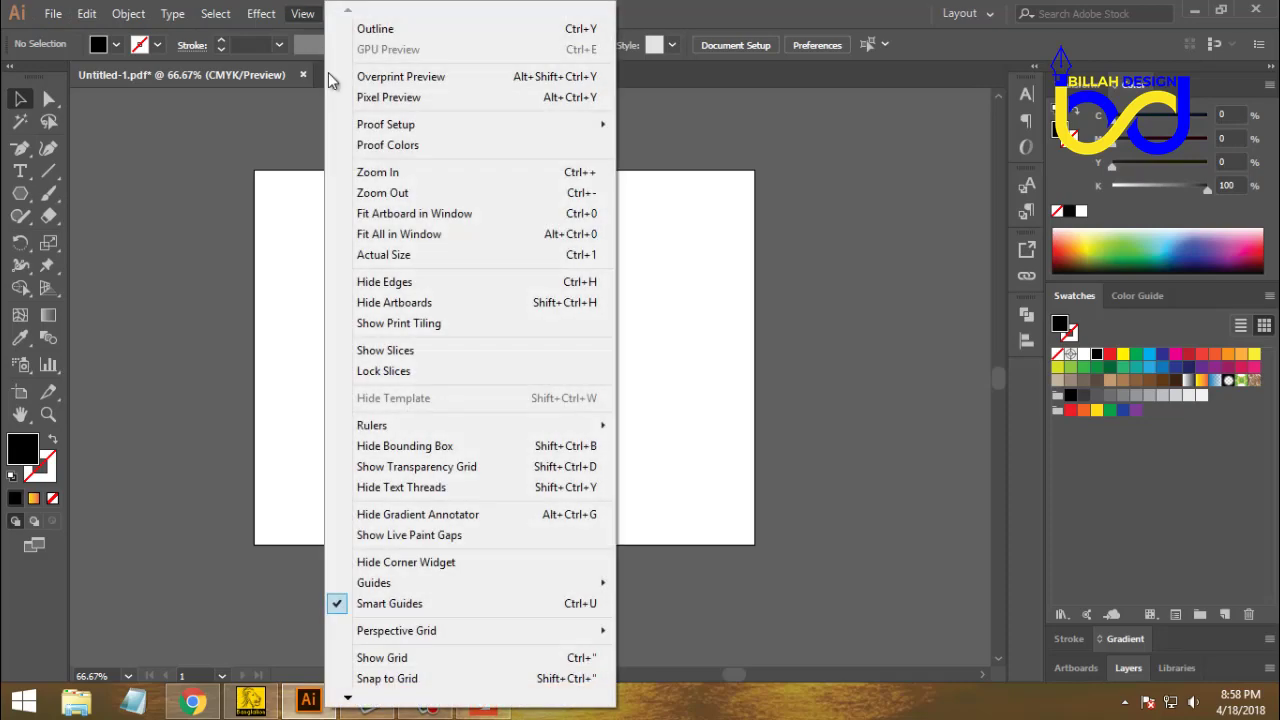
left_click(405, 664)
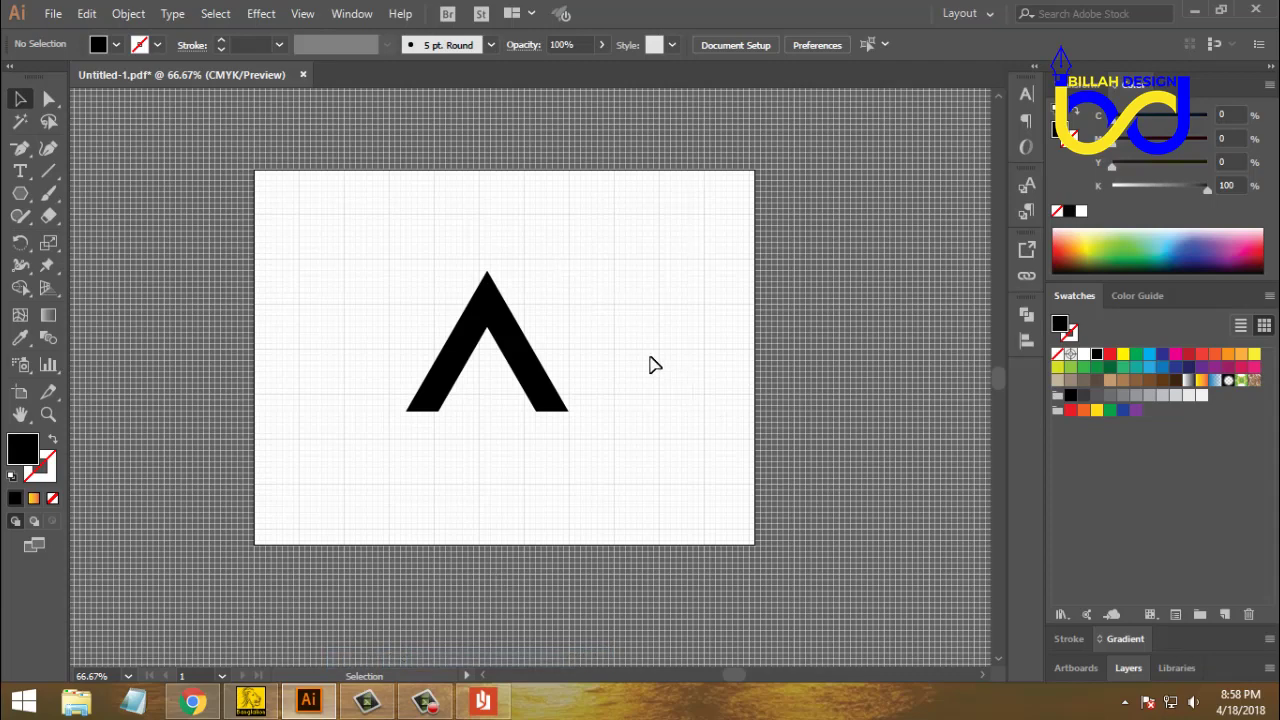
key("ctrl+equal")
key("ctrl+equal")
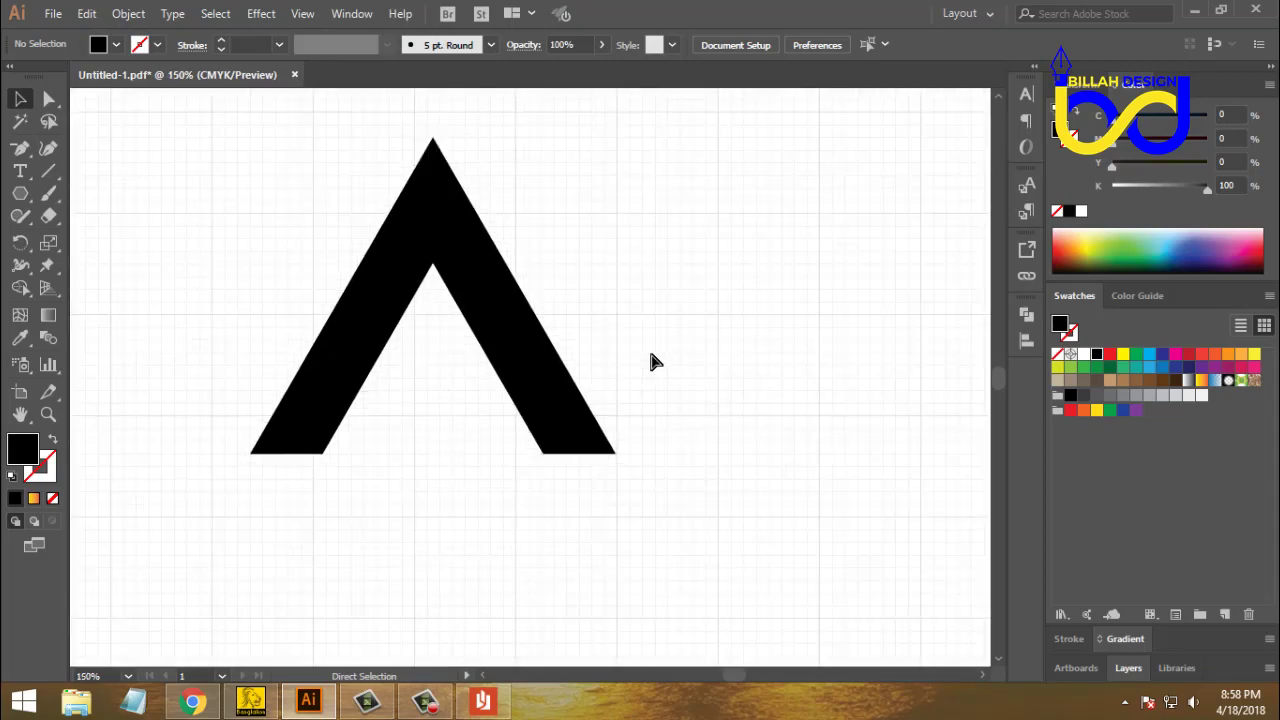
key("ctrl+equal")
- Scale the A shape down proportionally about its centre to roughly two thirds of its size
left_click_drag(534, 360, 590, 382)
left_click(706, 524)
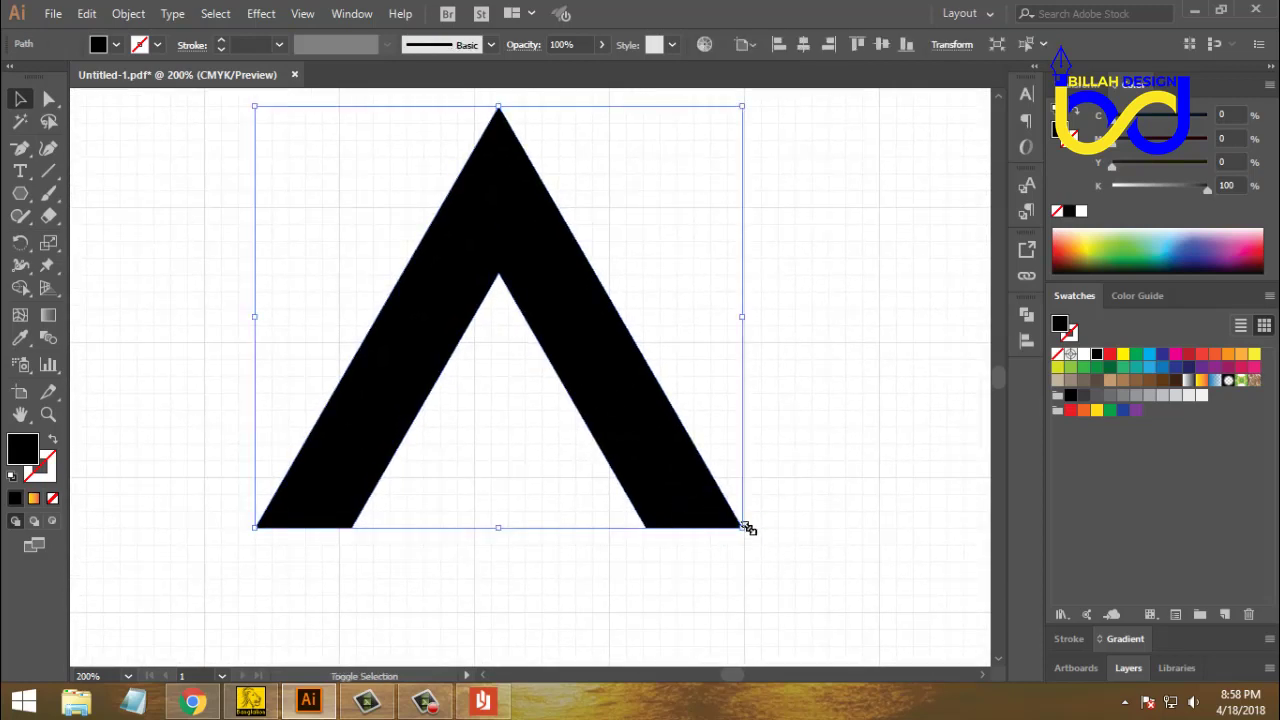
left_click_drag(748, 528, 663, 494)
left_click(723, 543)
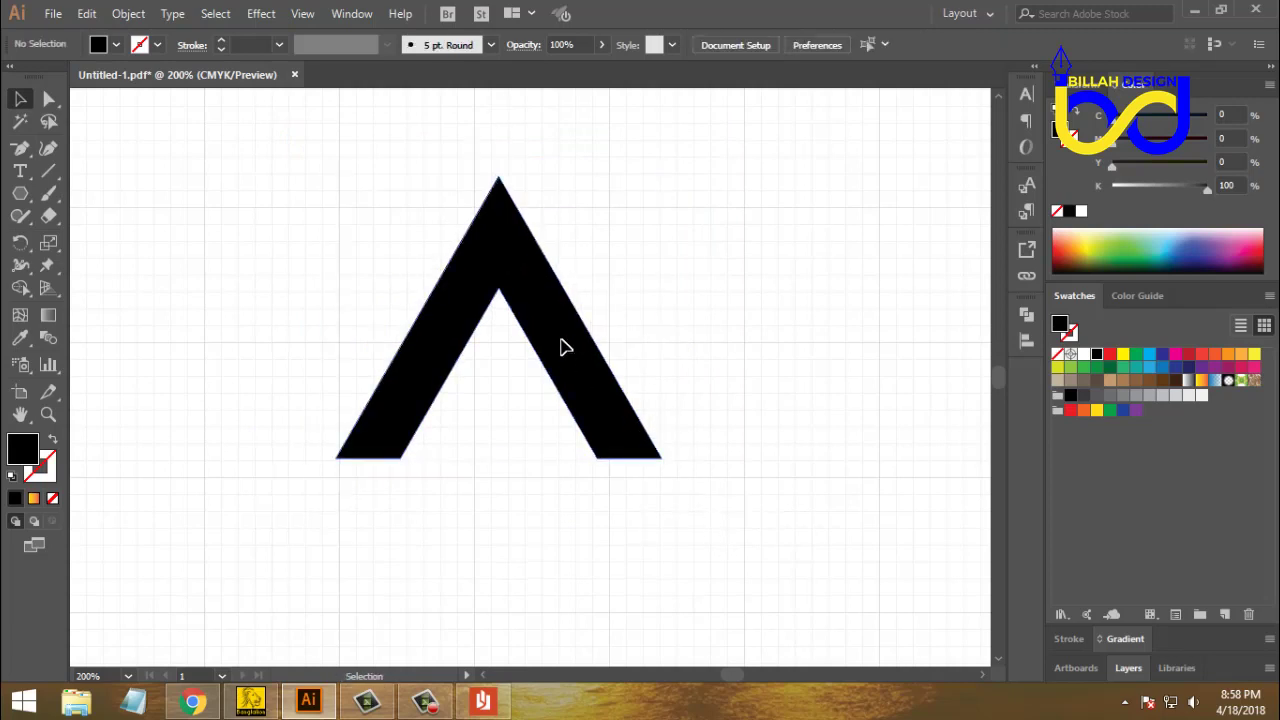
- Move the A shape so its base rests on a major horizontal gridline and its right foot ends on a vertical one
left_click_drag(556, 346, 538, 360)
left_click_drag(518, 362, 511, 363)
left_click(700, 457)
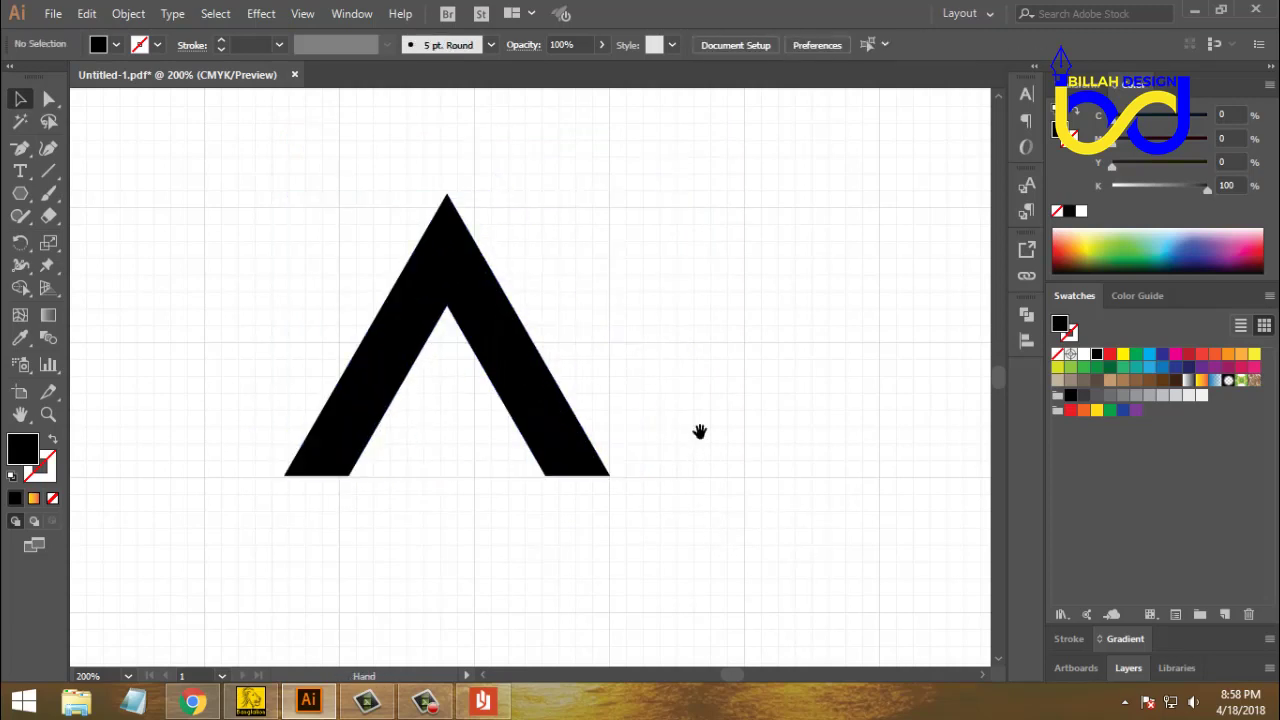
left_click(522, 384)
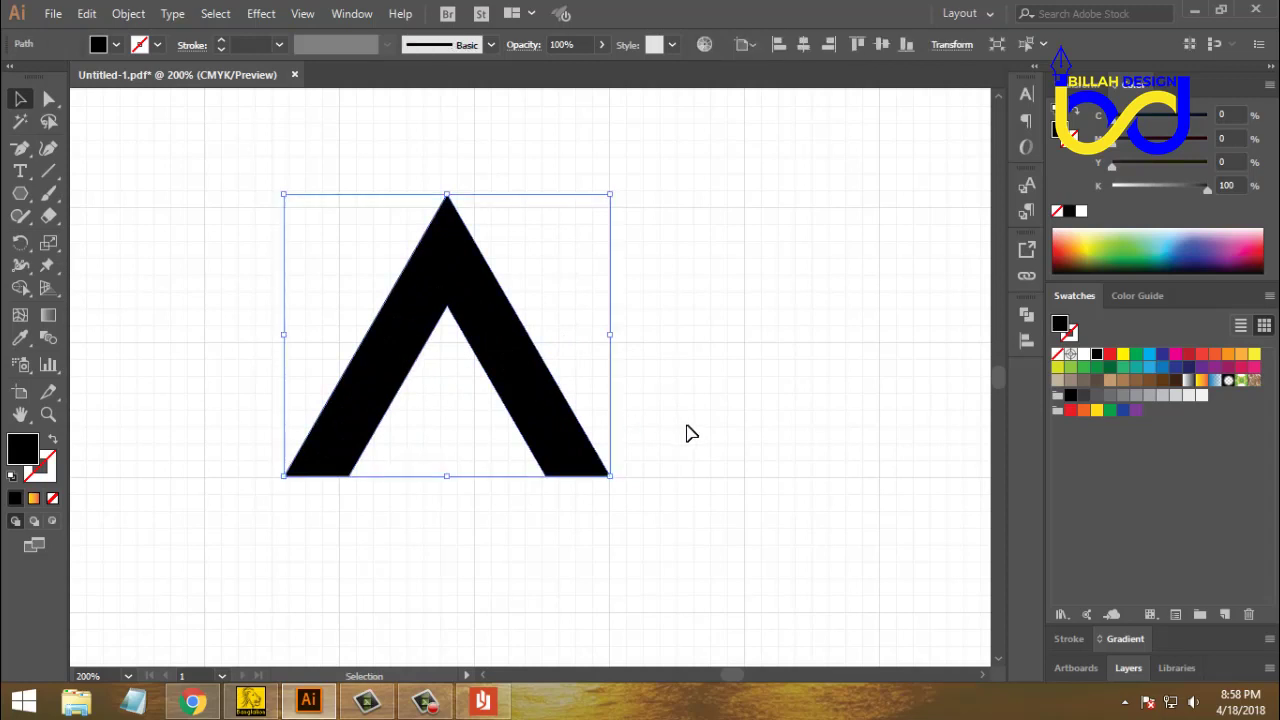
left_click(655, 427)
left_click_drag(622, 210, 462, 240)
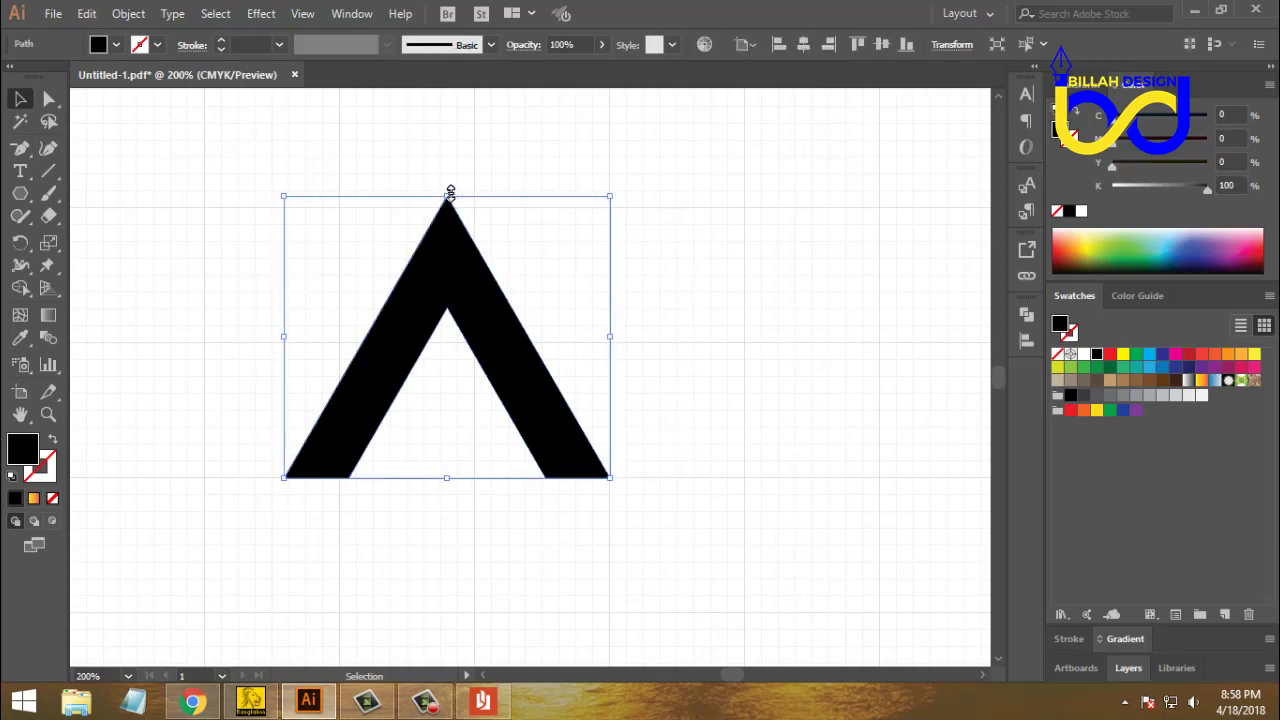
- Reduce the A shape's height from its apex so it spans exactly two major grid squares
left_click_drag(450, 192, 449, 207)
left_click_drag(507, 253, 510, 255)
left_click(643, 297)
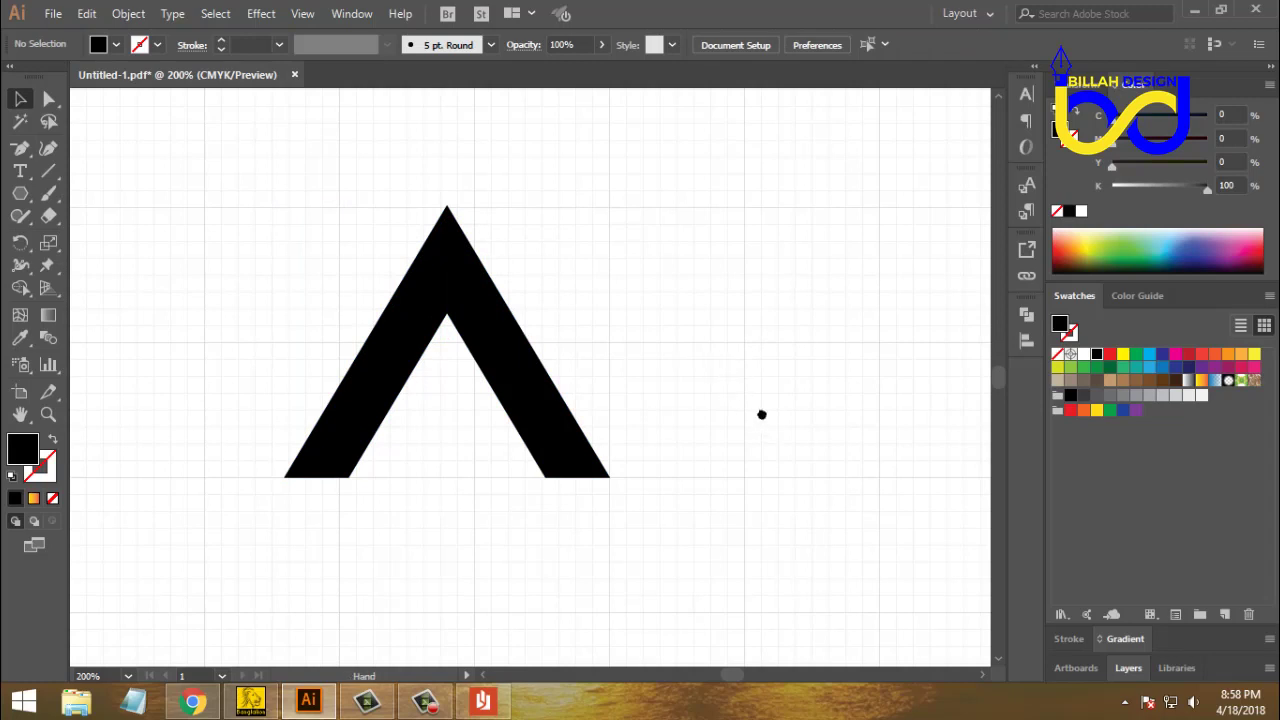
- Start an unfilled, red-stroked Pen path at the inner bottom corner of the A's left leg, with its handle angled up to the right
left_click_drag(760, 414, 689, 417)
key("ctrl+minus")
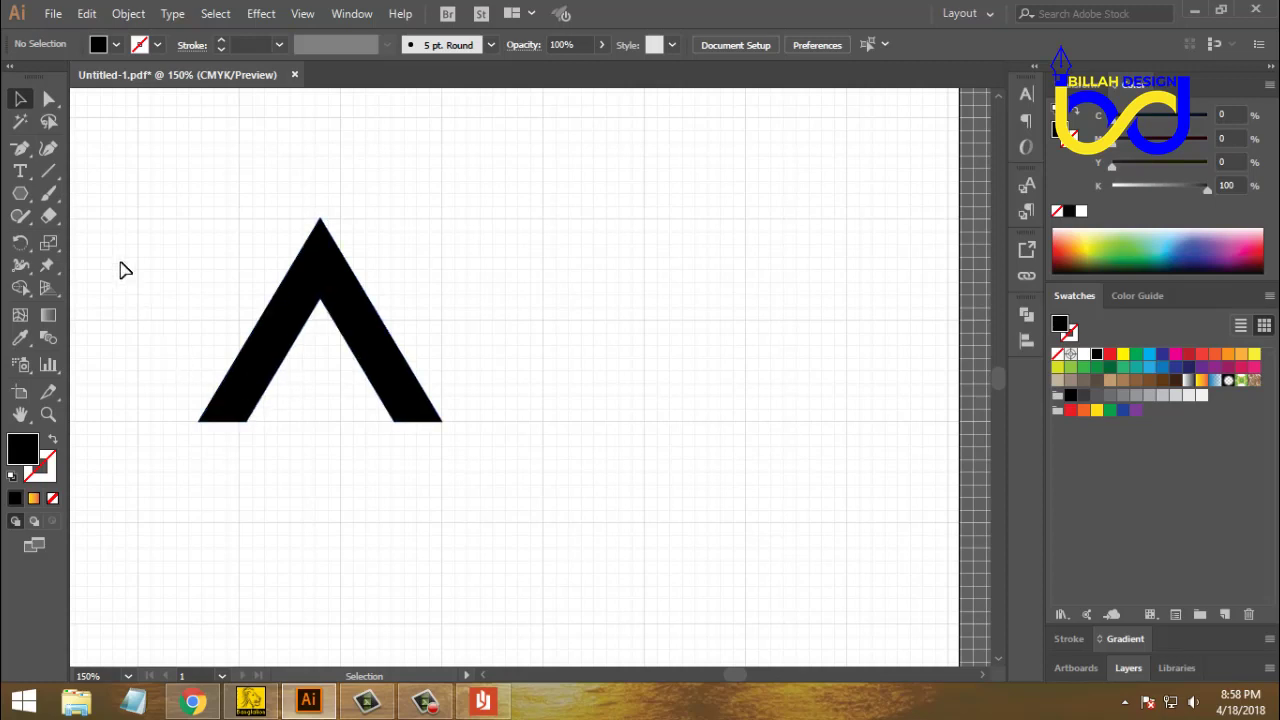
left_click_drag(22, 150, 80, 152)
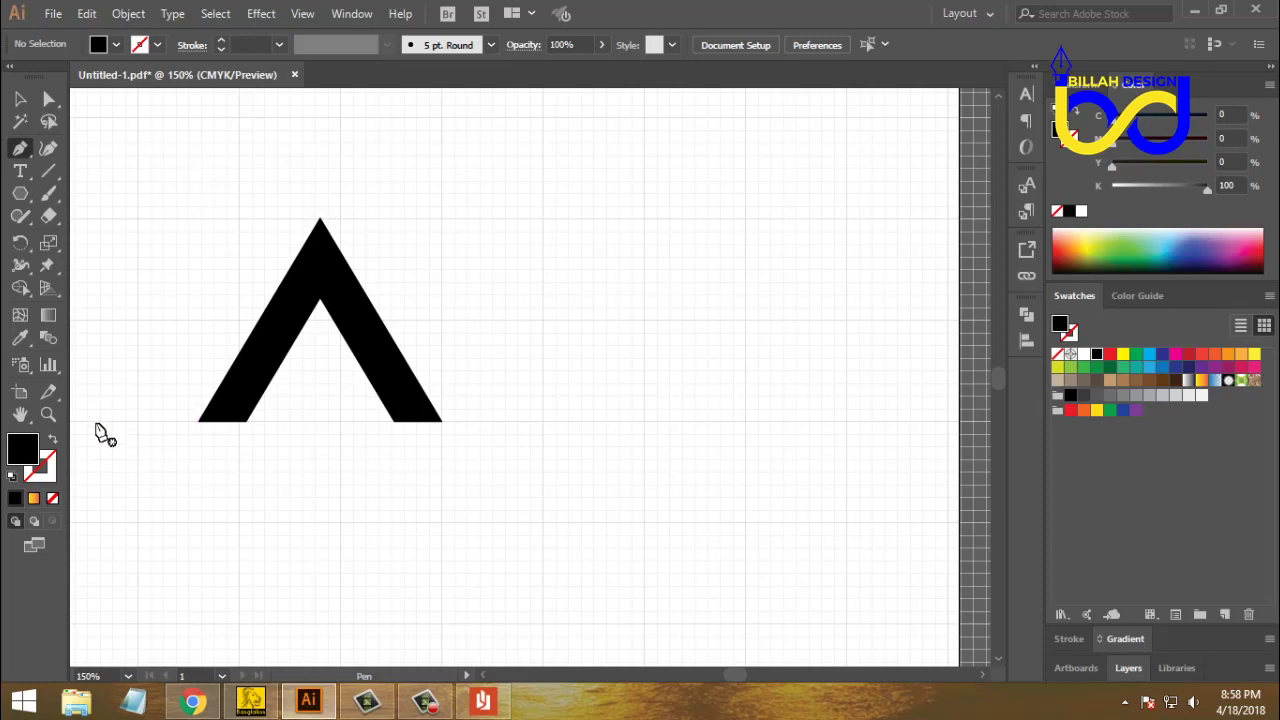
left_click(53, 443)
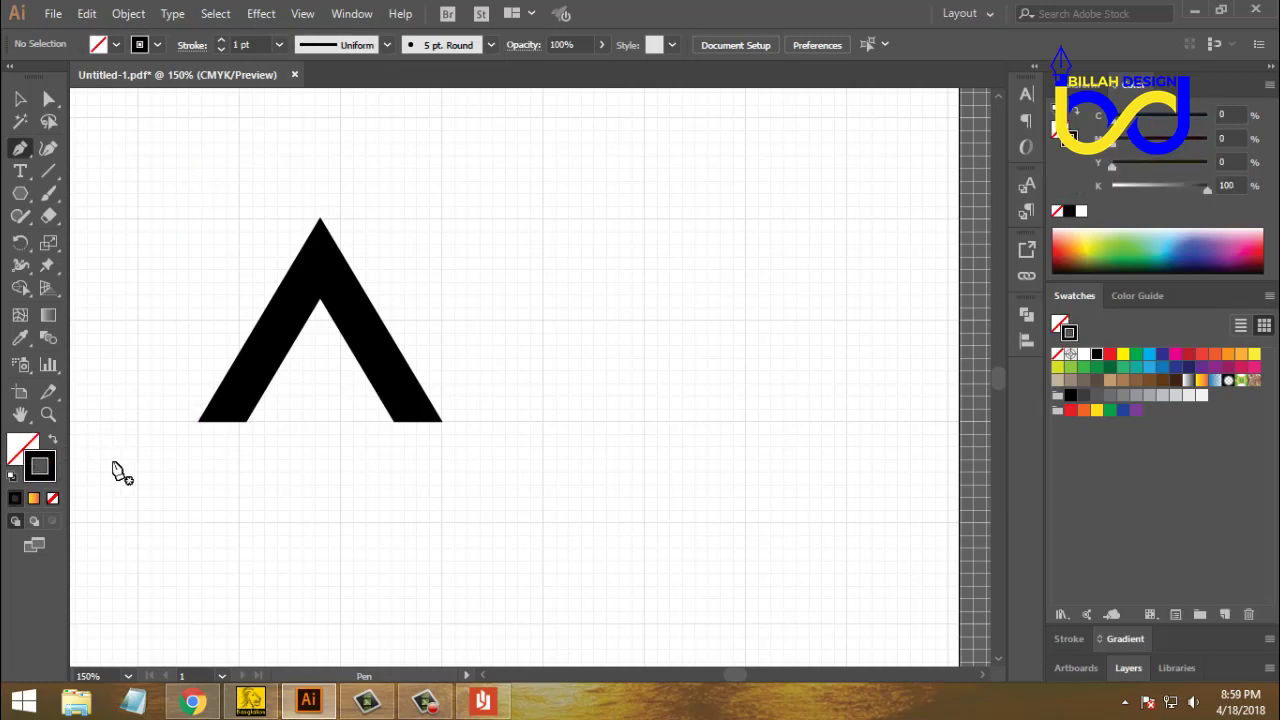
left_click(1110, 354)
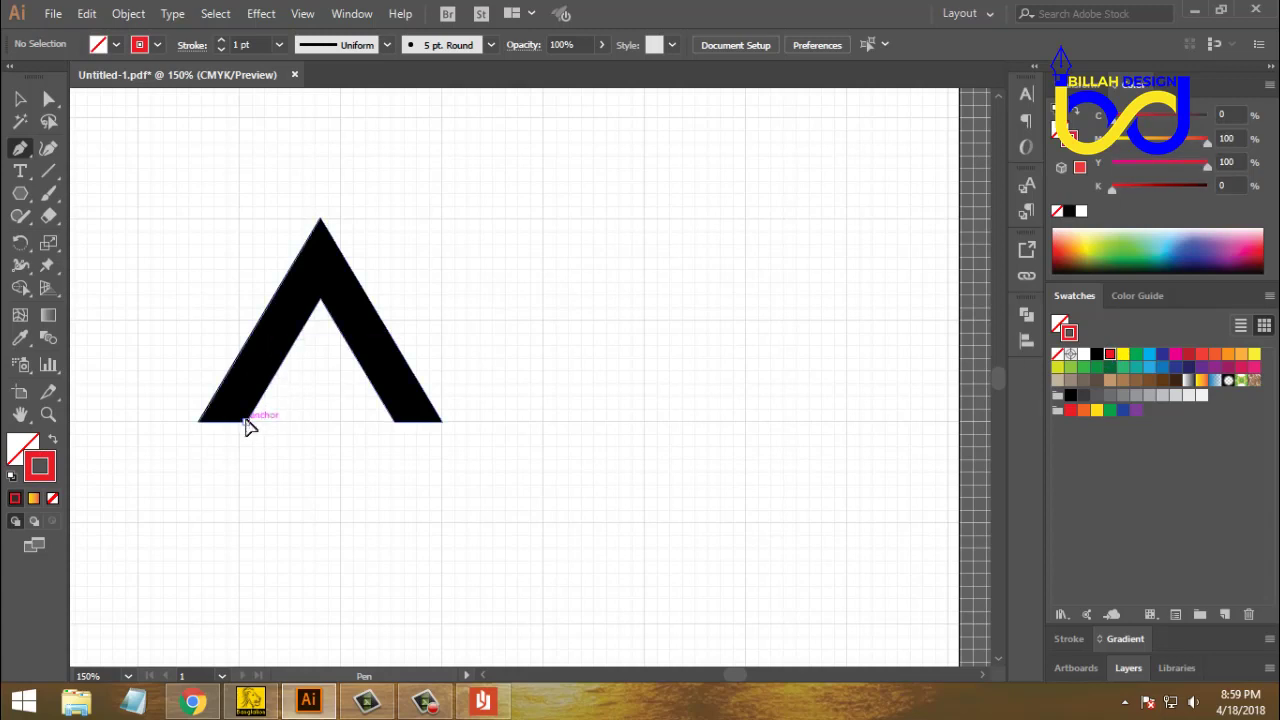
left_click_drag(247, 421, 288, 374)
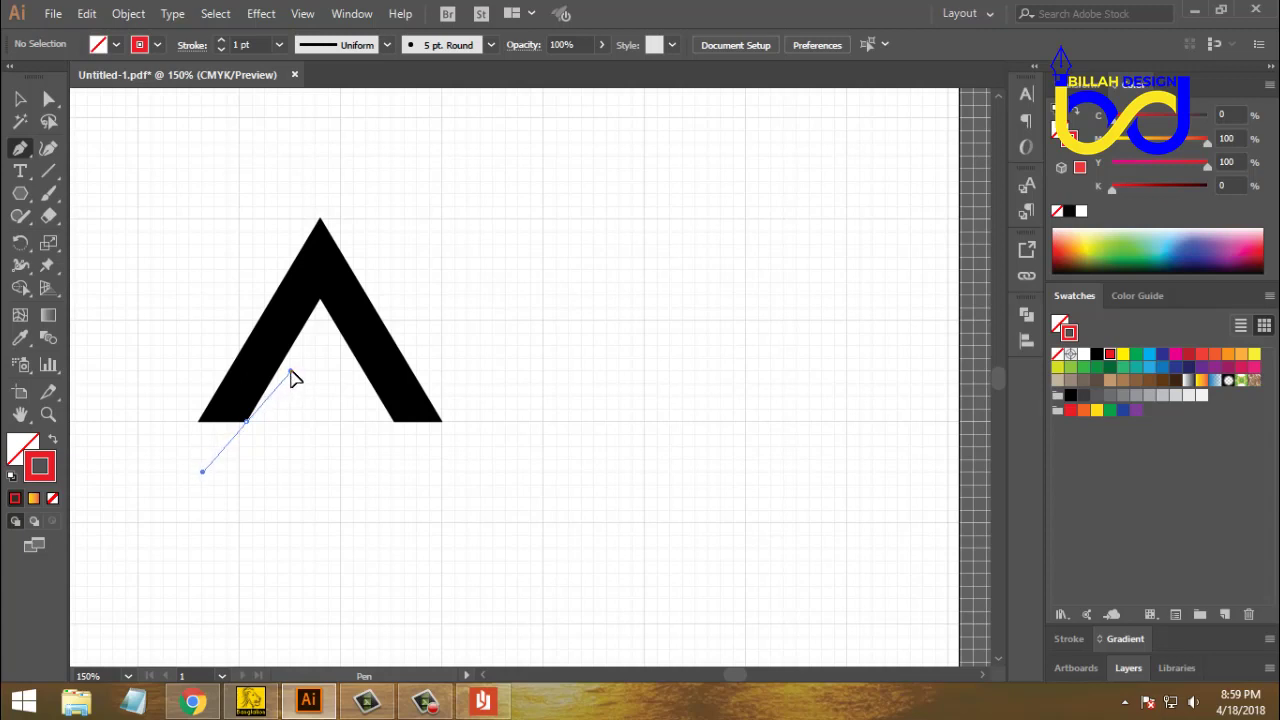
left_click_drag(294, 378, 295, 369)
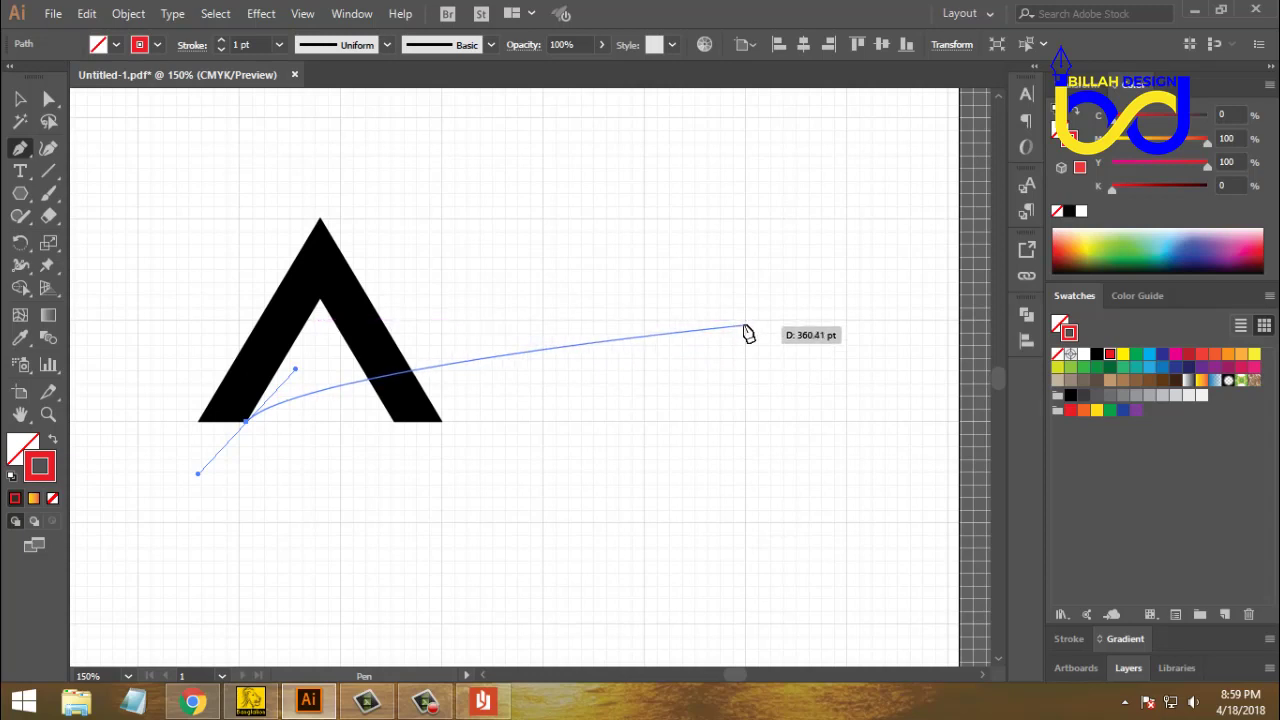
left_click_drag(745, 320, 985, 408)
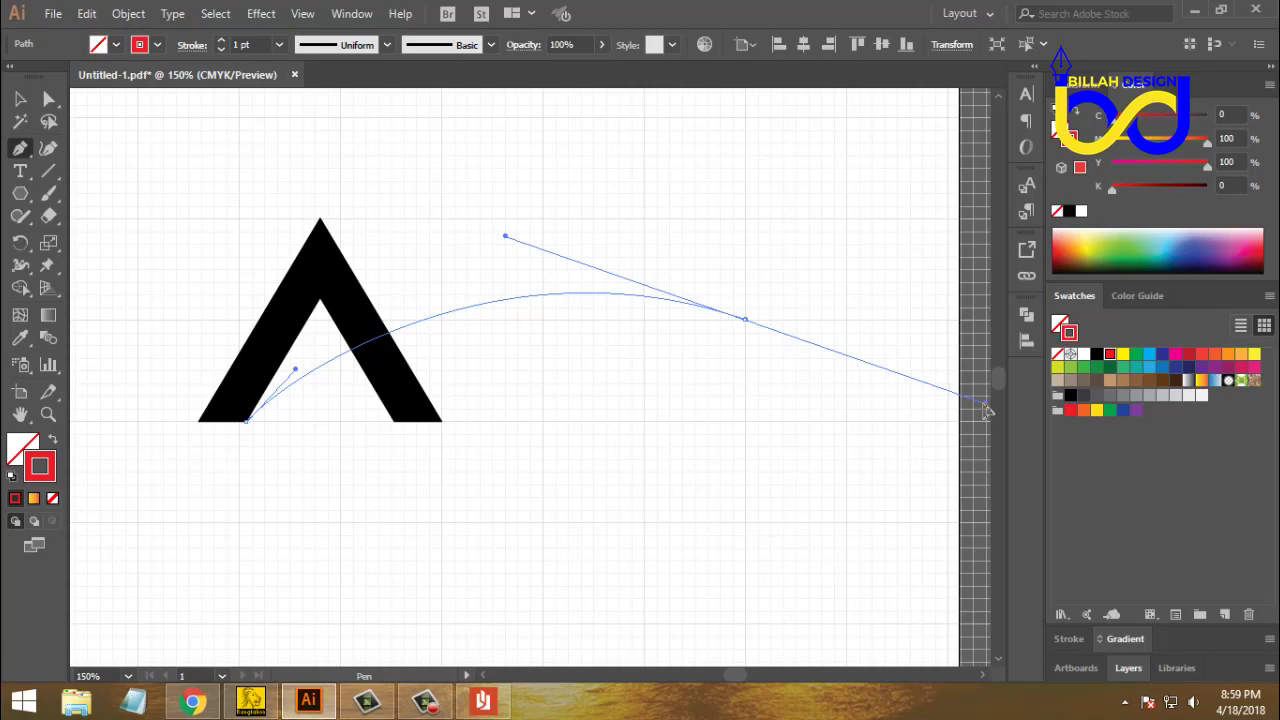
left_click_drag(983, 410, 985, 415)
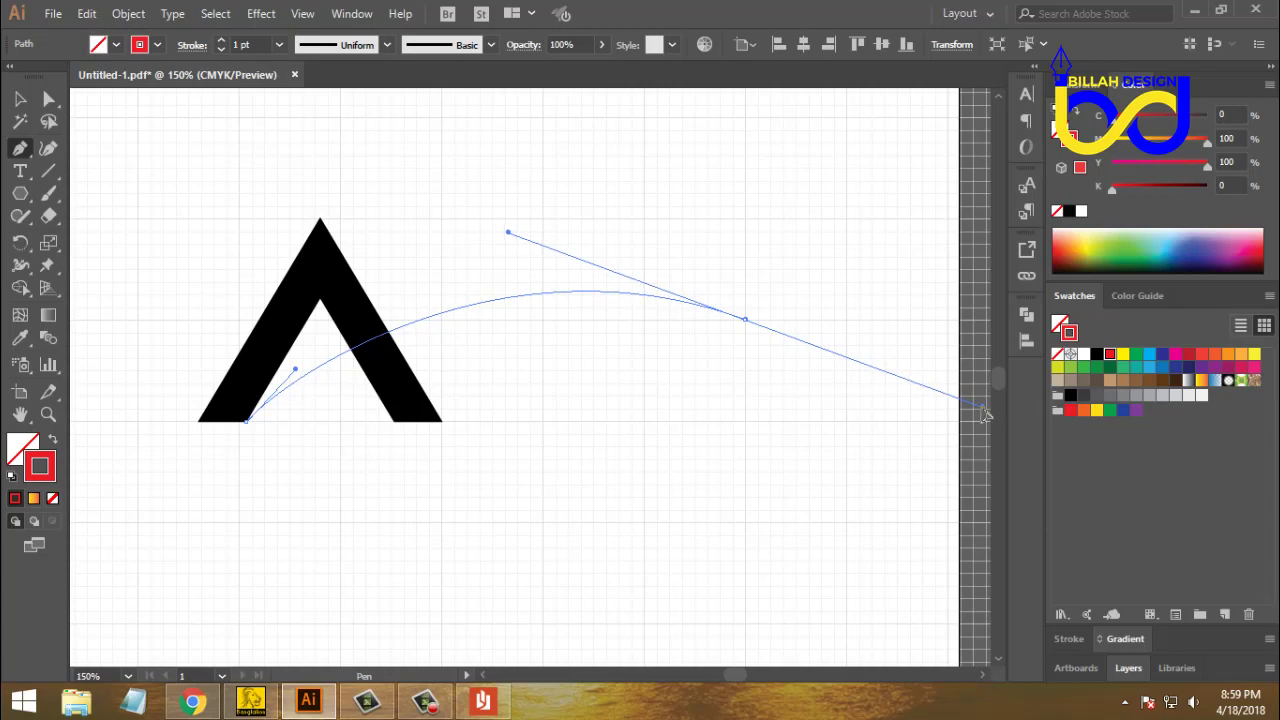
left_click_drag(985, 413, 655, 313)
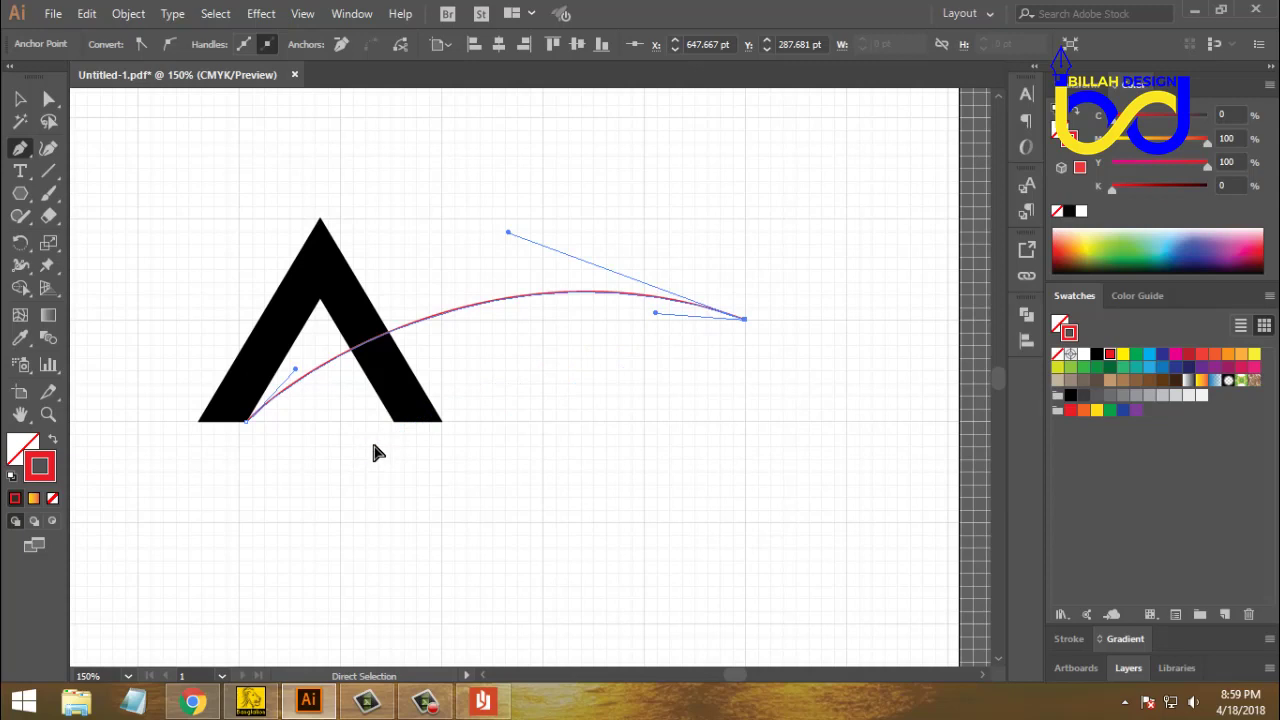
key("ctrl+z")
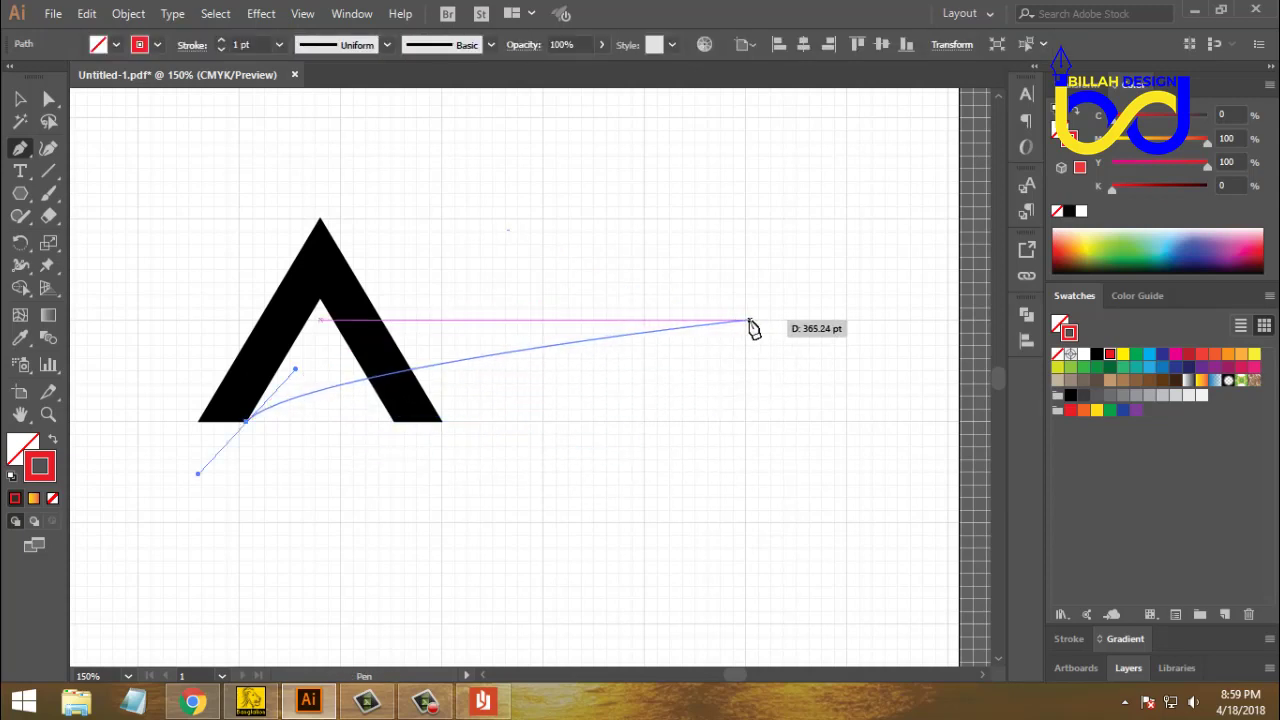
- Arc the path to a tip at about X 648 pt, Y 288 pt, curve it back to the left leg's outer bottom corner and close it
left_click_drag(745, 320, 988, 388)
left_click_drag(745, 319, 640, 249)
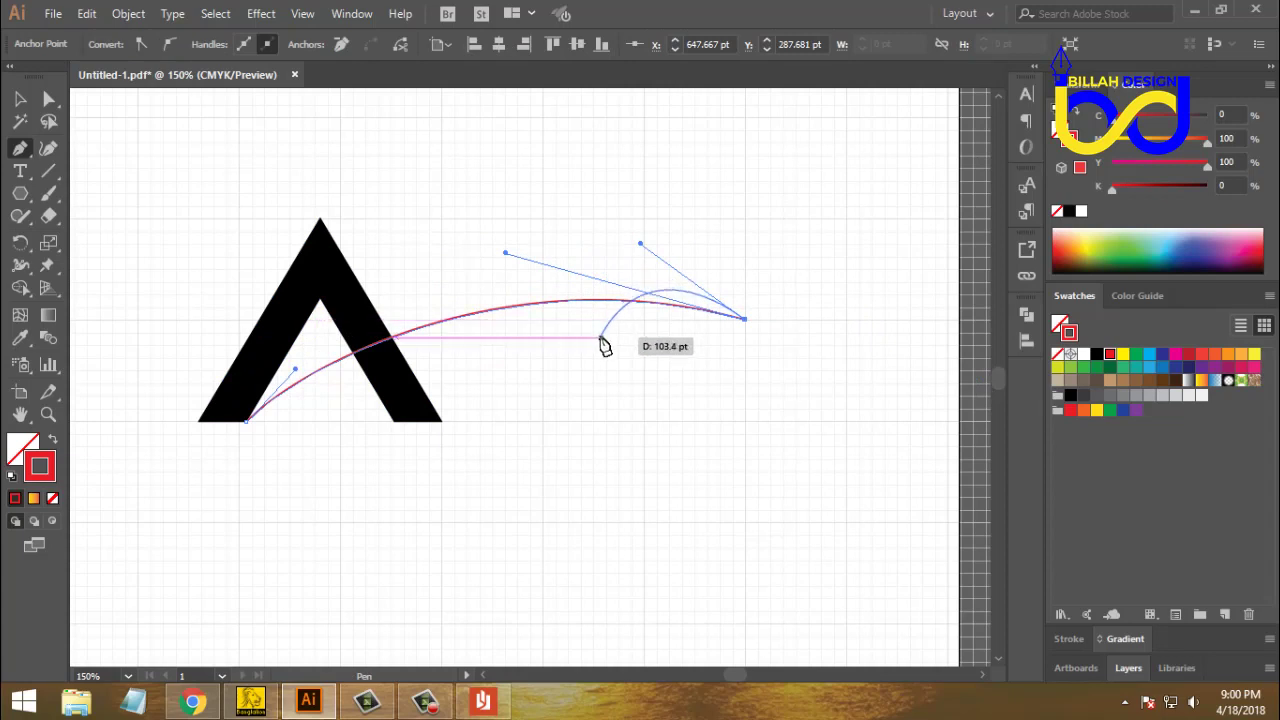
left_click_drag(606, 343, 664, 352)
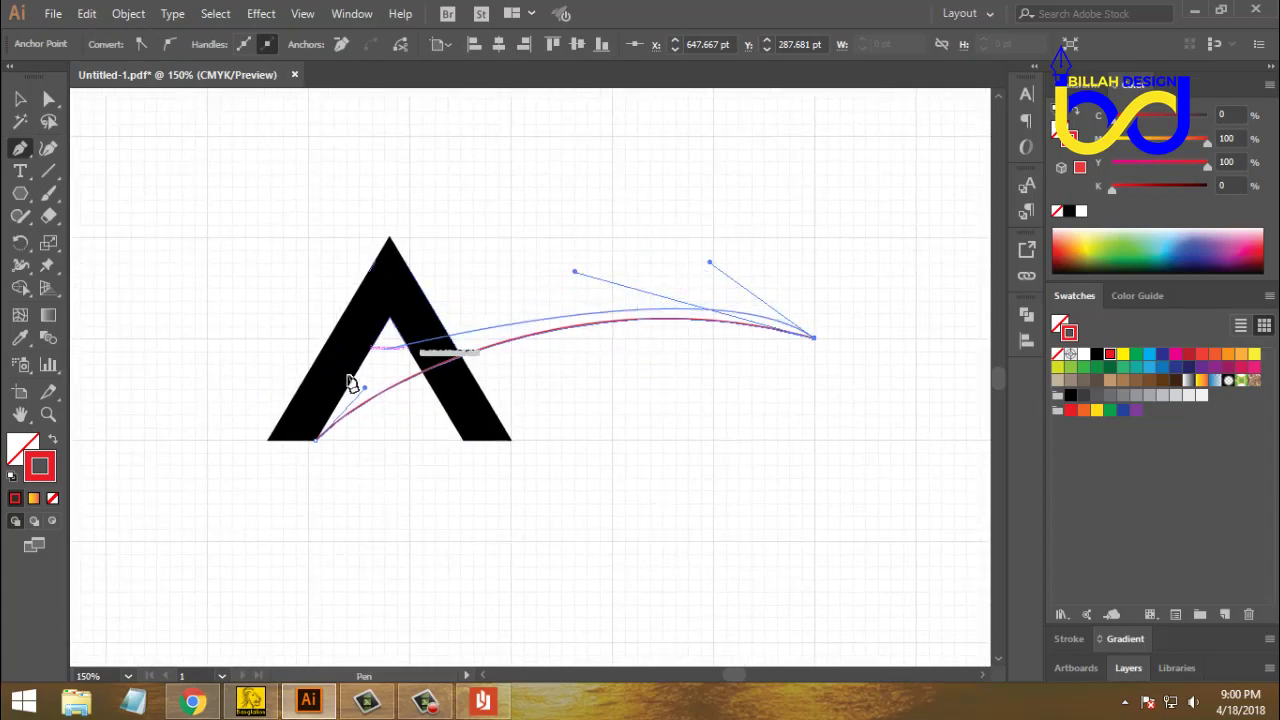
left_click_drag(271, 441, 128, 574)
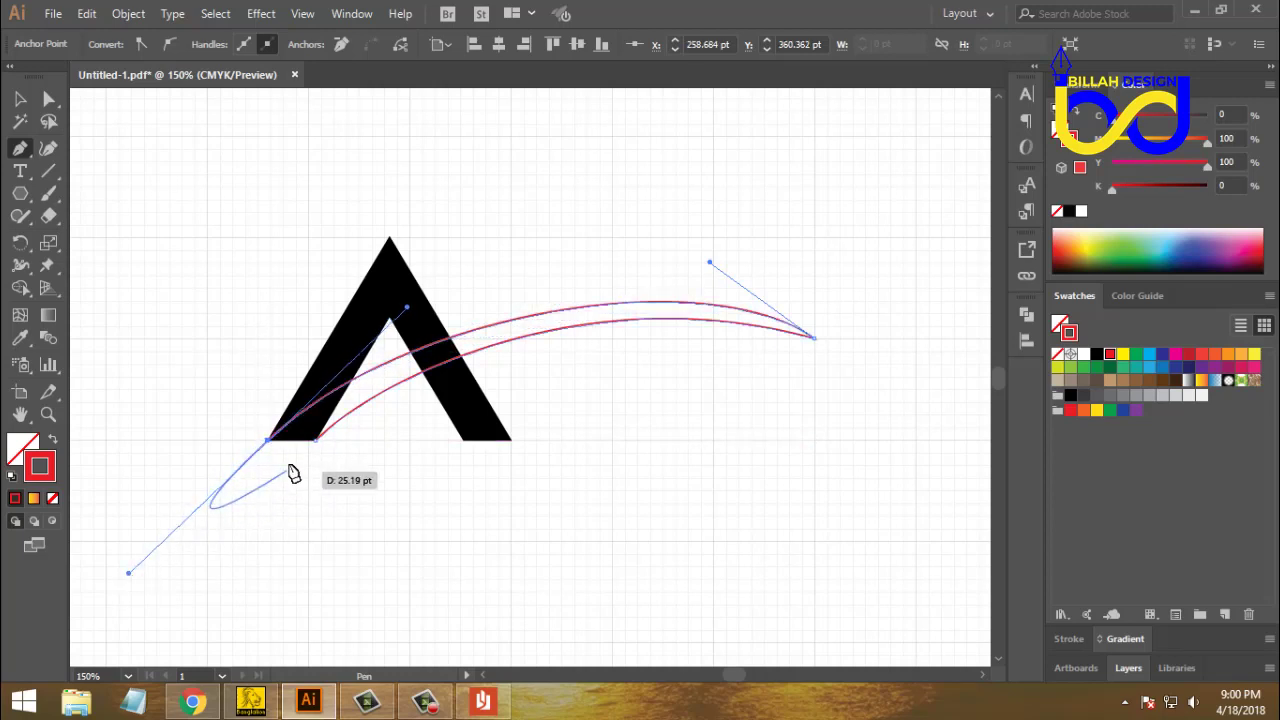
left_click_drag(270, 441, 314, 448)
- Flatten the swoosh's upper curve near the tip by moving its tip handle inward with Direct Selection
left_click(50, 98)
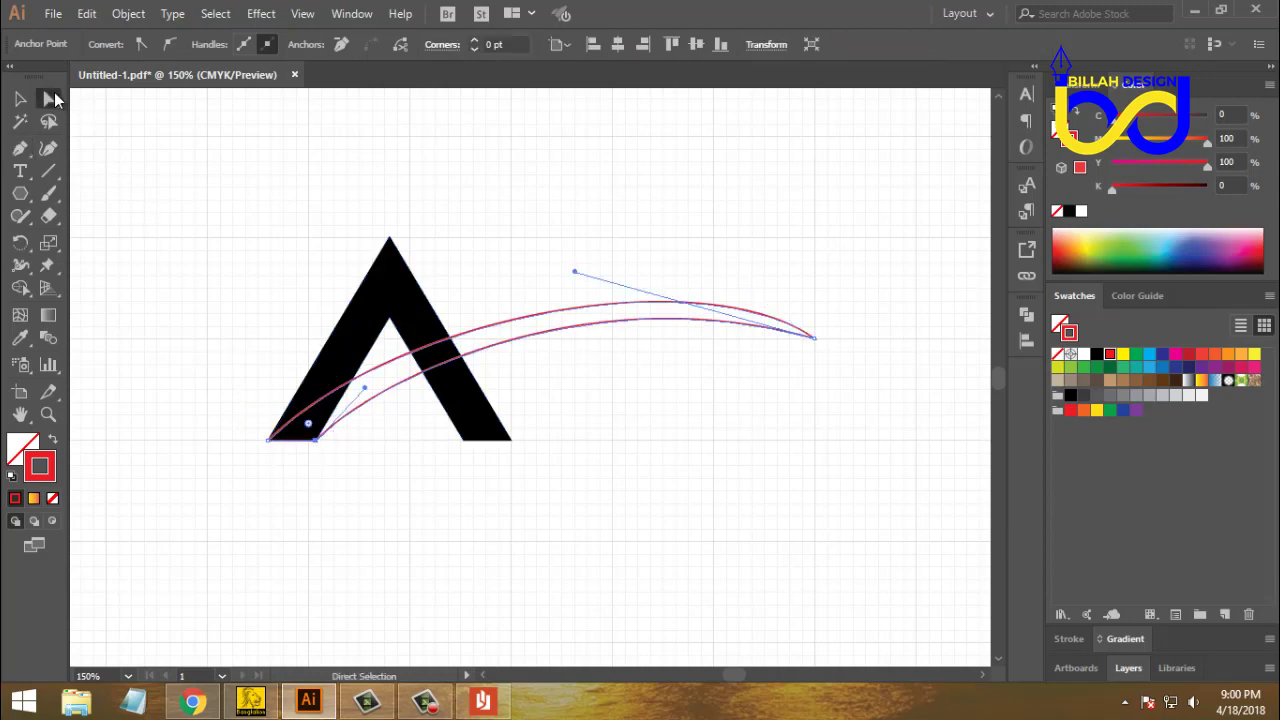
left_click(558, 477)
mouse_move(700, 428)
left_mouse_down()
mouse_move(677, 443)
mouse_move(723, 451)
mouse_move(690, 457)
mouse_move(697, 443)
left_mouse_up()
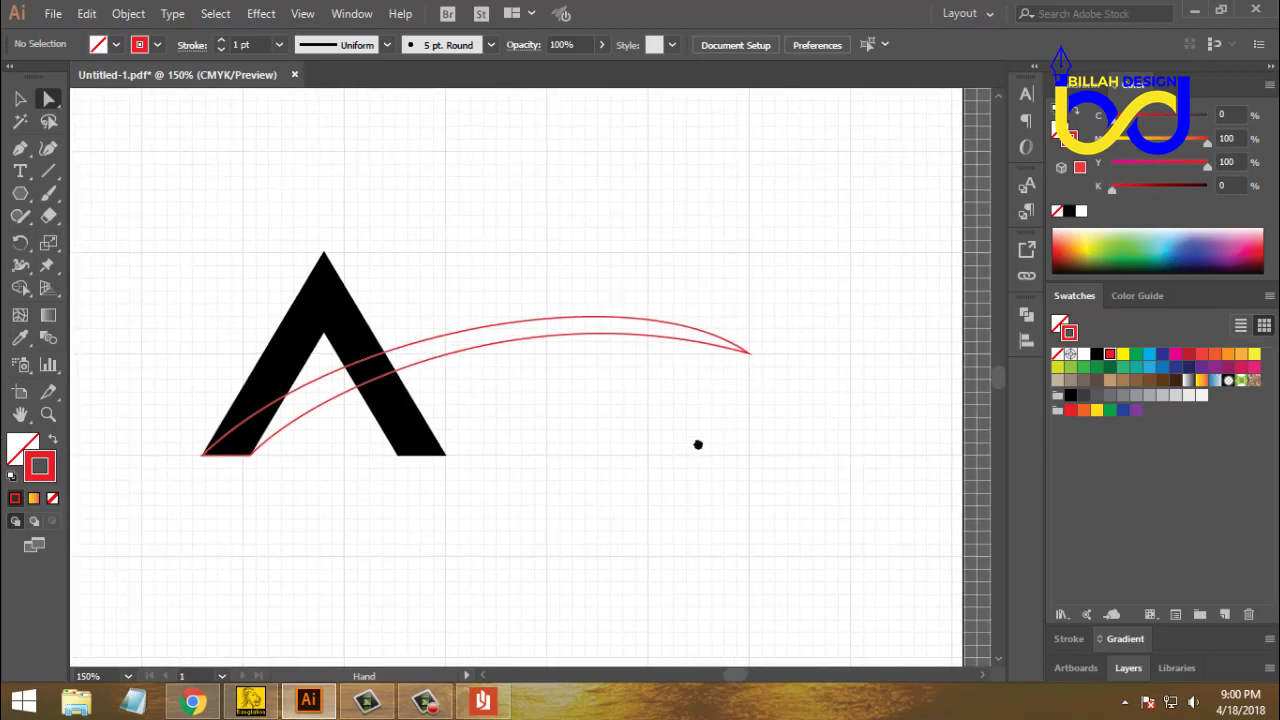
left_click(651, 328)
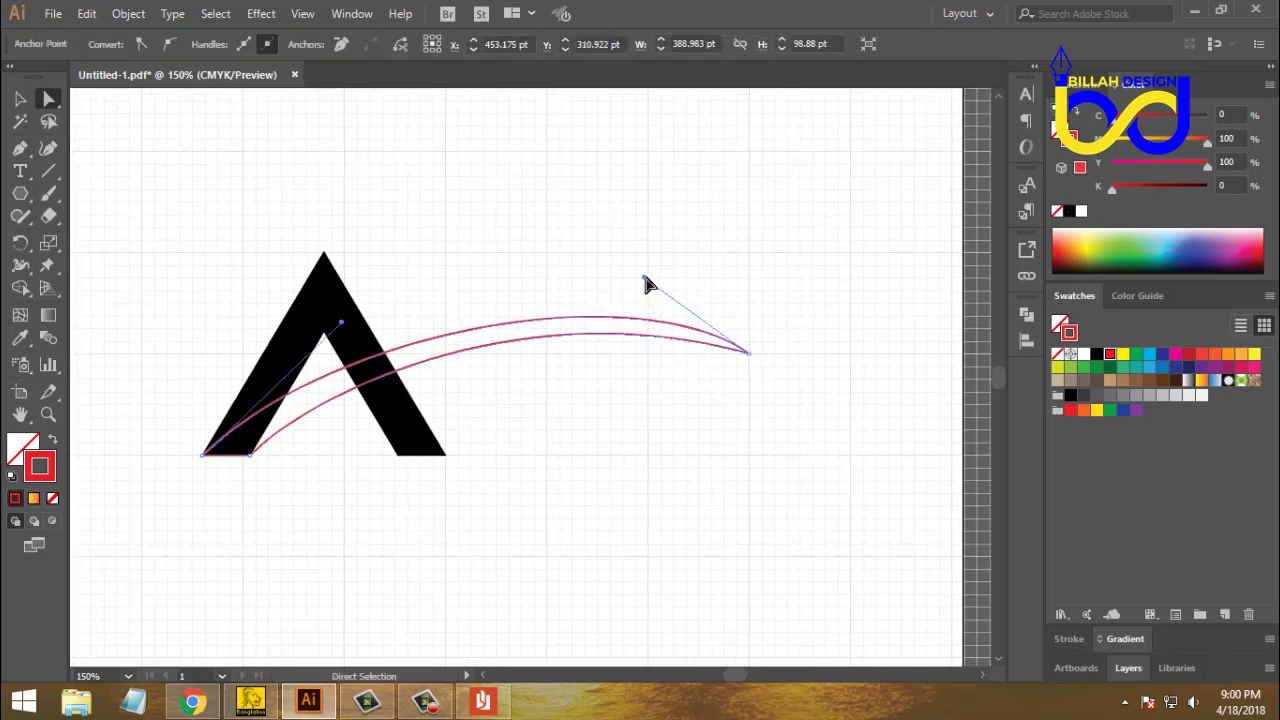
left_click_drag(646, 277, 569, 293)
left_click(527, 413)
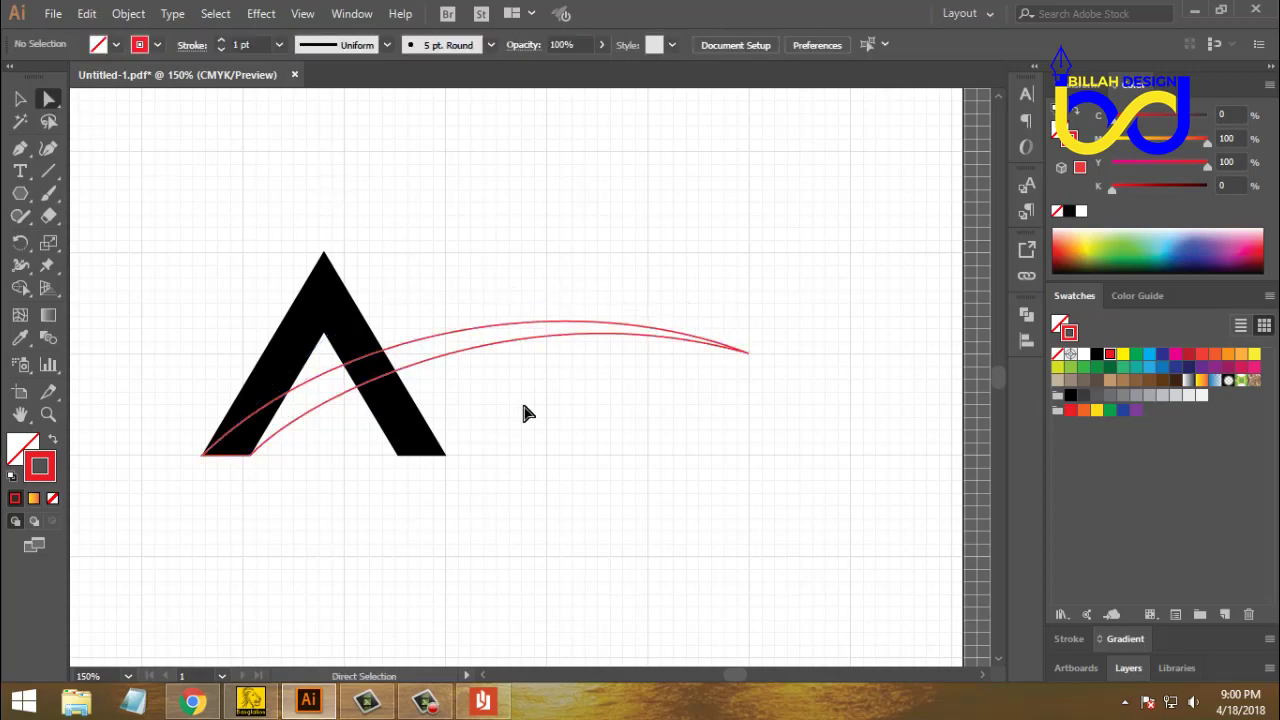
- Raise the swoosh's upper curve slightly by adjusting its tip handle, and select the lower curve segment
left_click(616, 334)
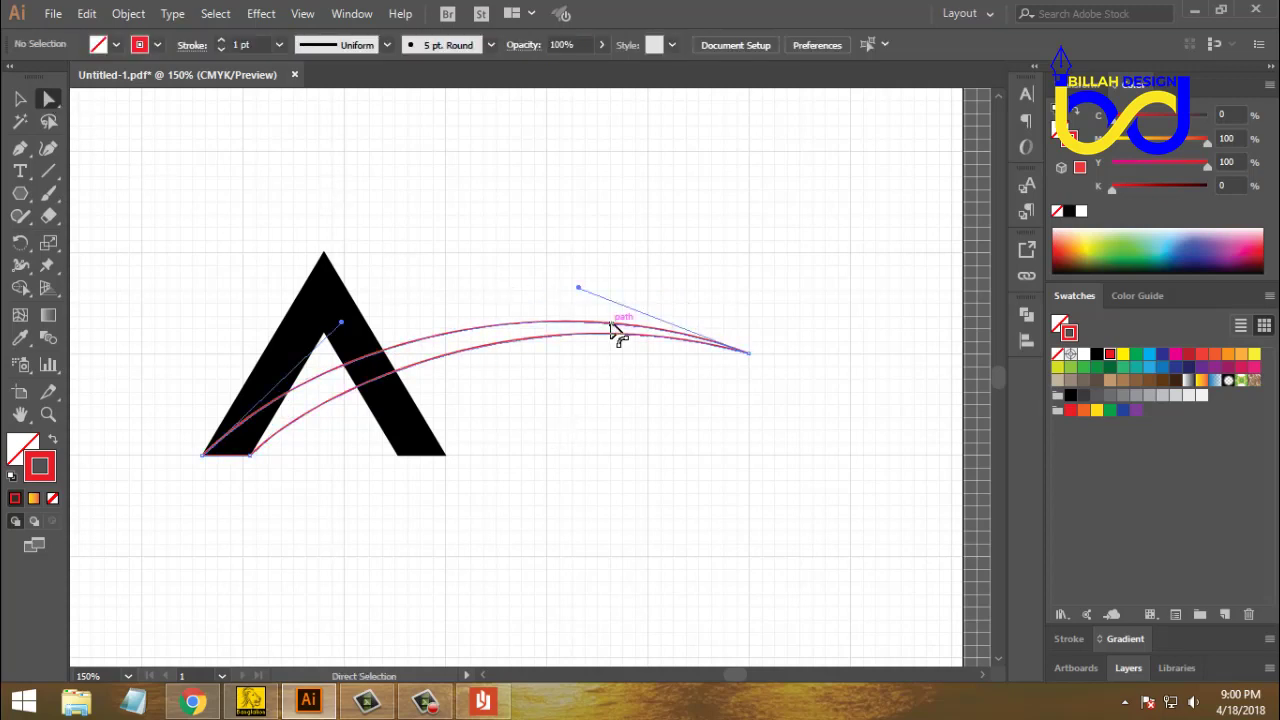
left_click(612, 411)
left_click(748, 352)
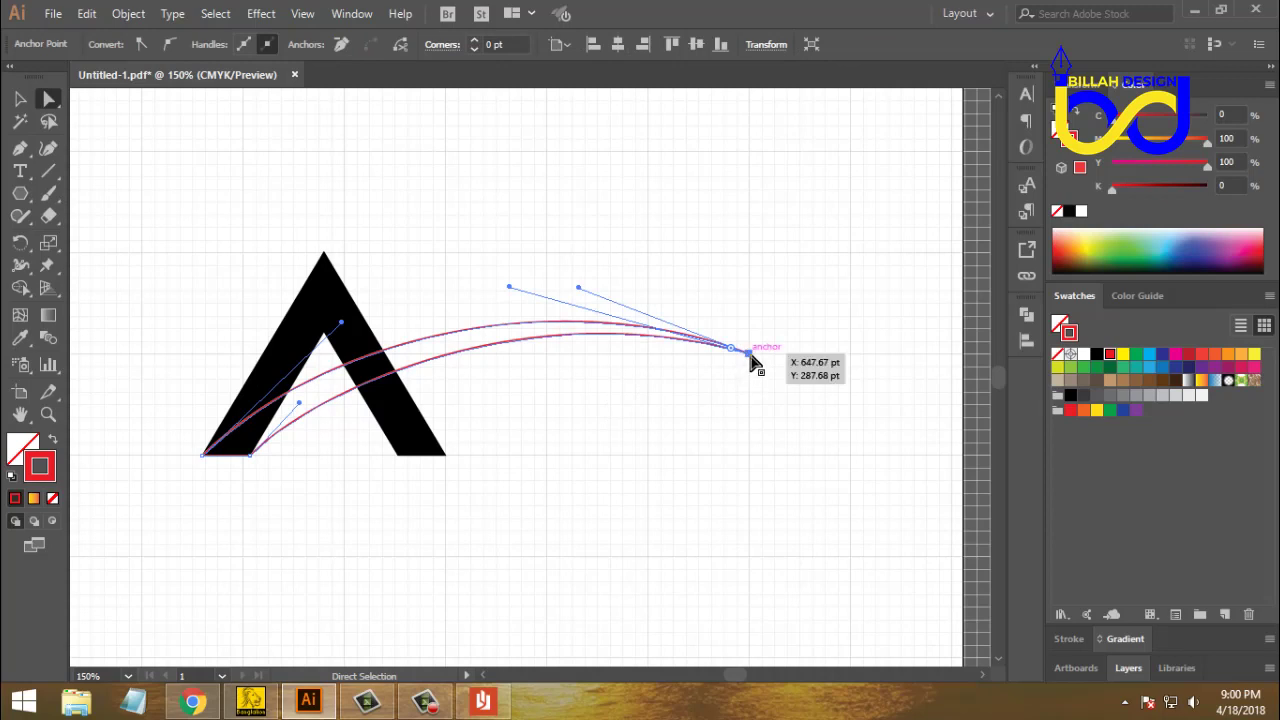
left_click(749, 414)
left_click(514, 335)
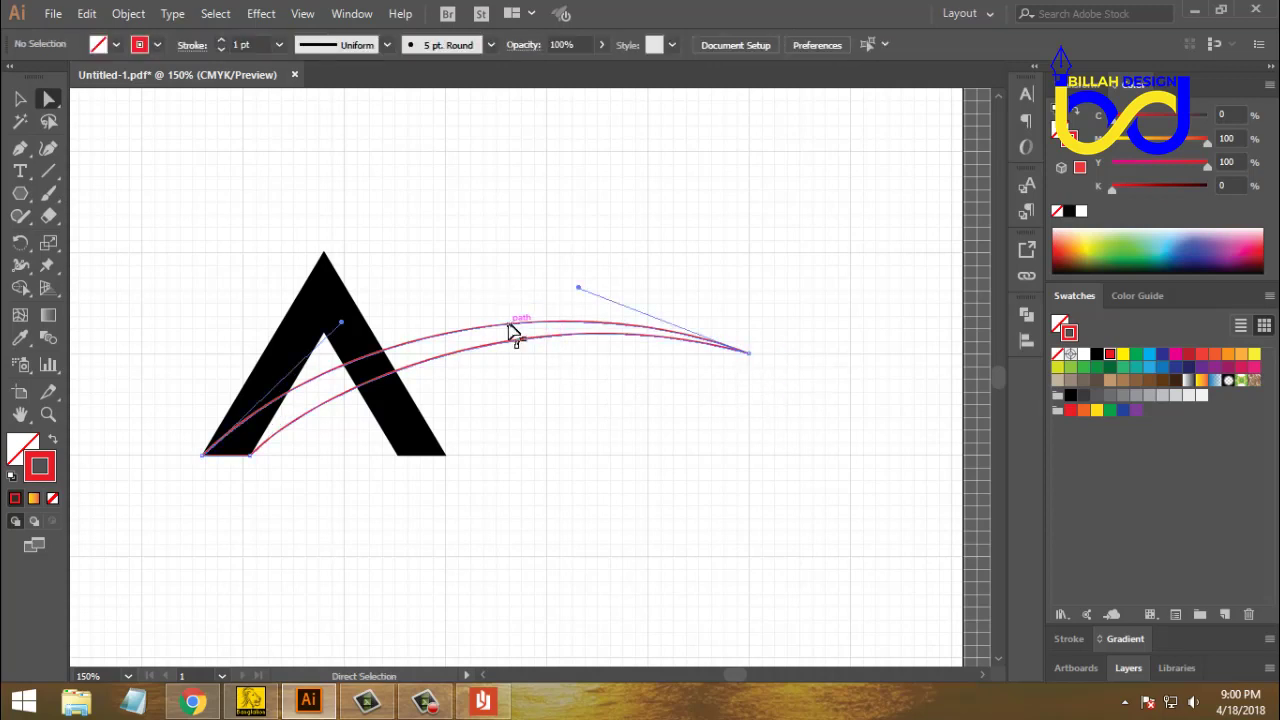
left_click_drag(578, 286, 570, 283)
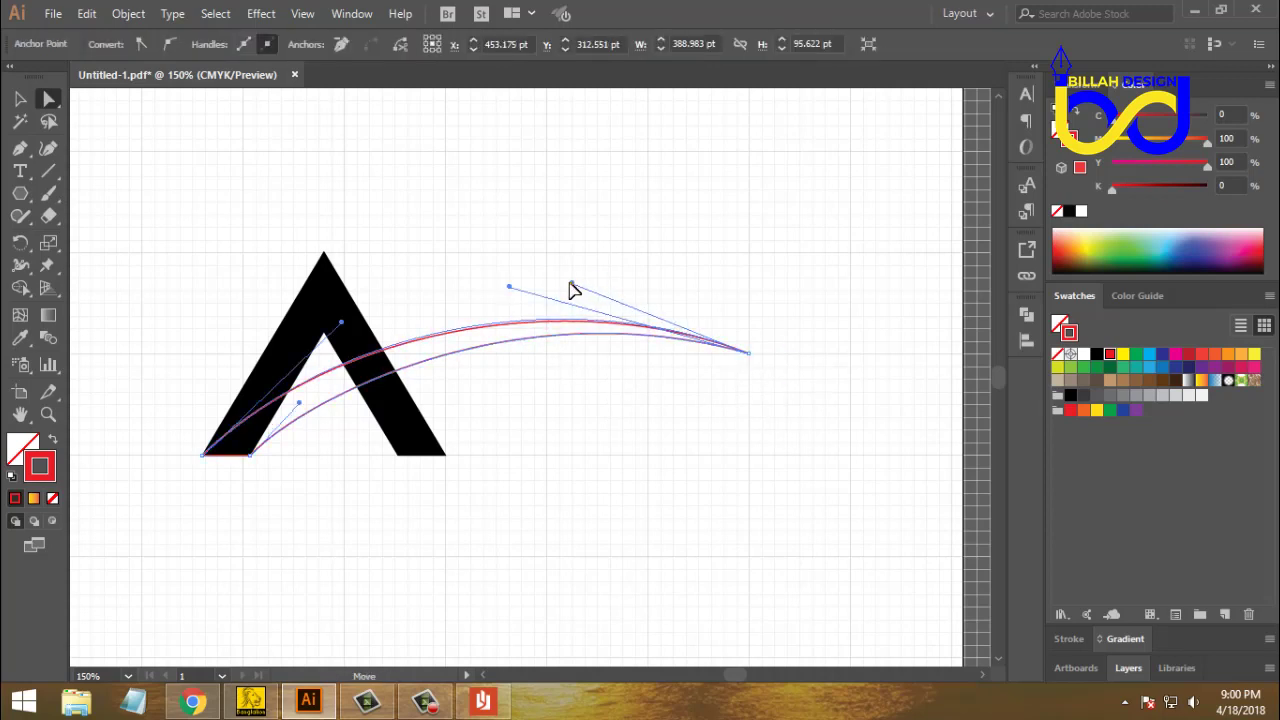
left_click_drag(588, 330, 540, 342)
left_click(517, 349)
left_click(523, 352)
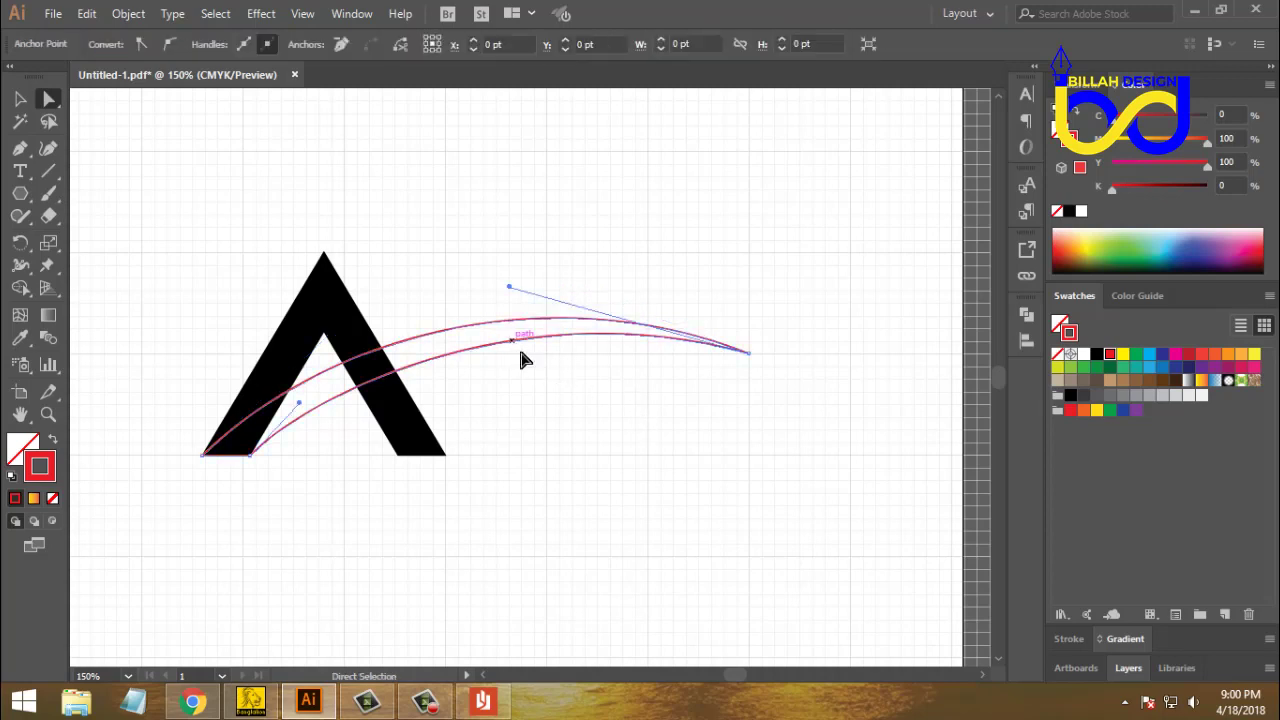
- Reshape the swoosh's lower curve by extending its left-leg handle up and right and shortening its tip handle slightly
left_click_drag(298, 409, 331, 391)
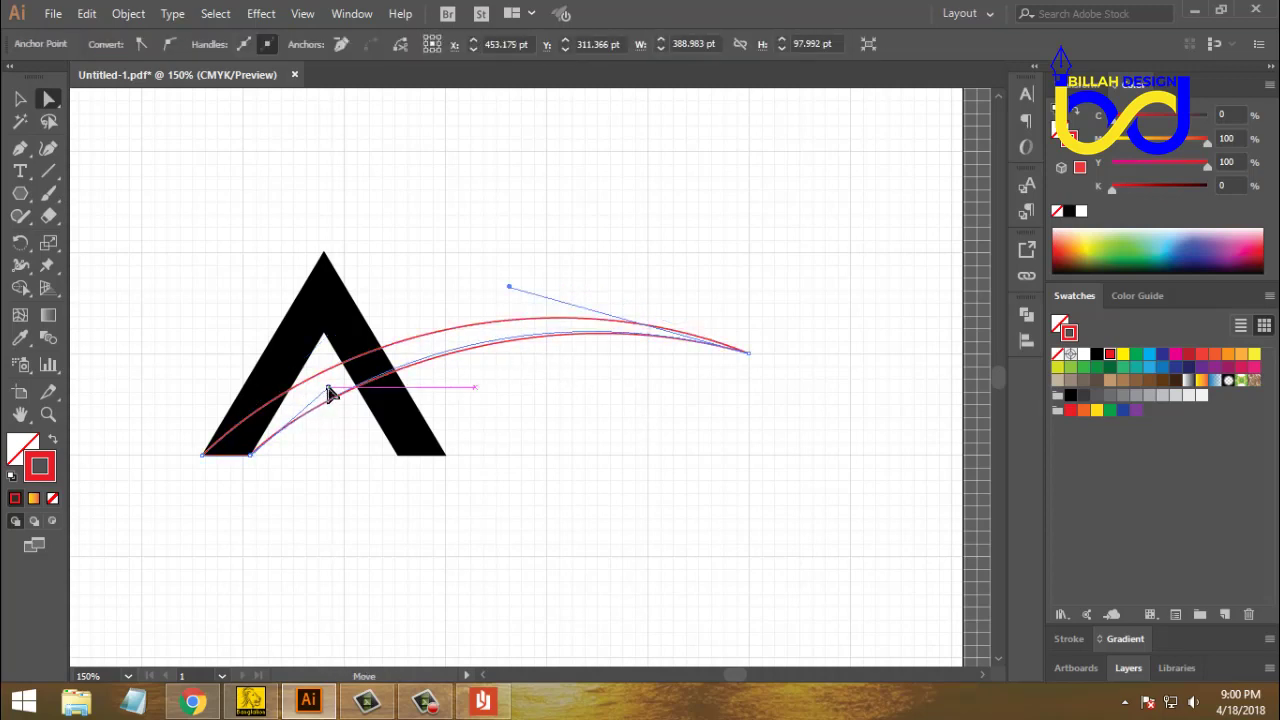
left_click(523, 434)
left_click(614, 333)
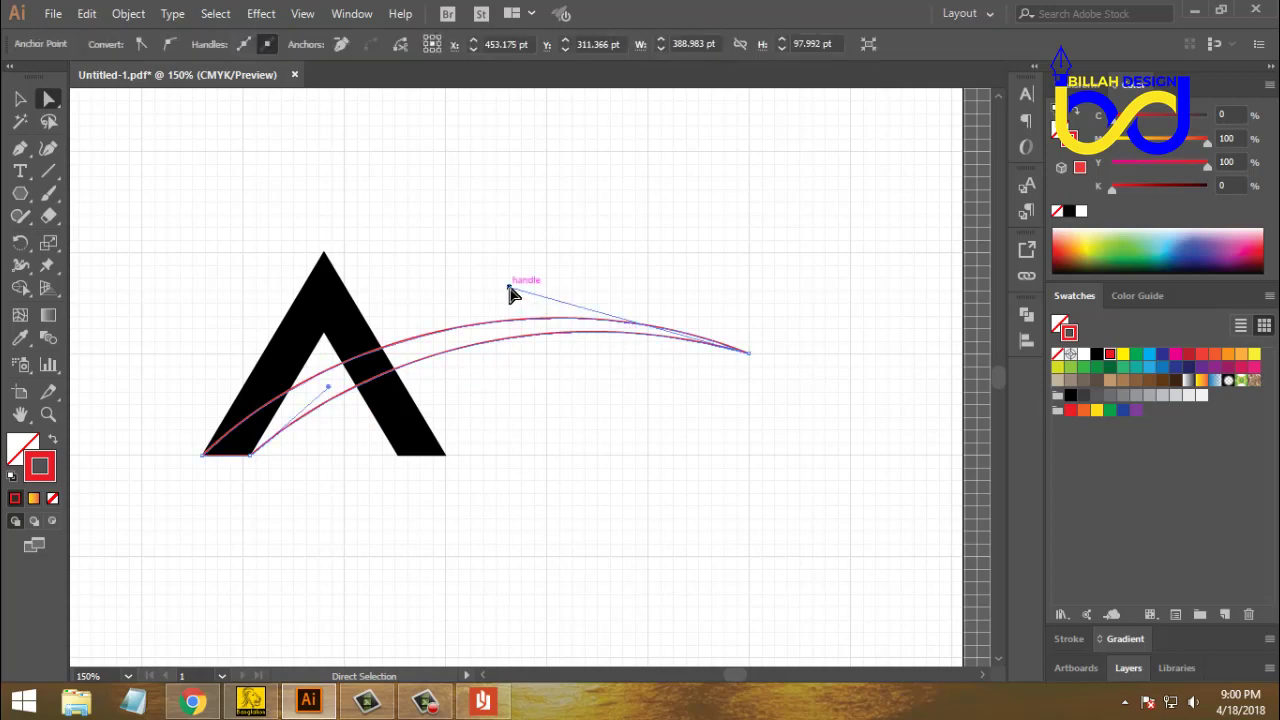
left_click_drag(510, 292, 523, 289)
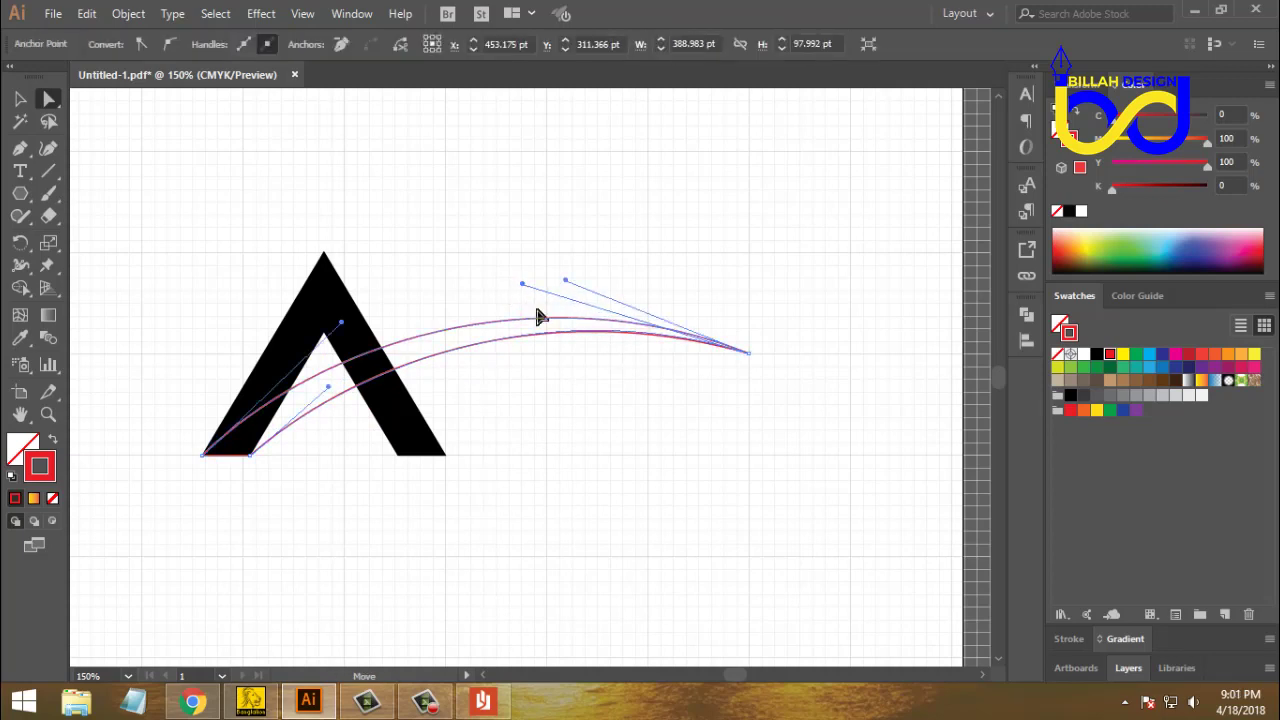
left_click(643, 466)
key("space")
left_click_drag(591, 469, 645, 460)
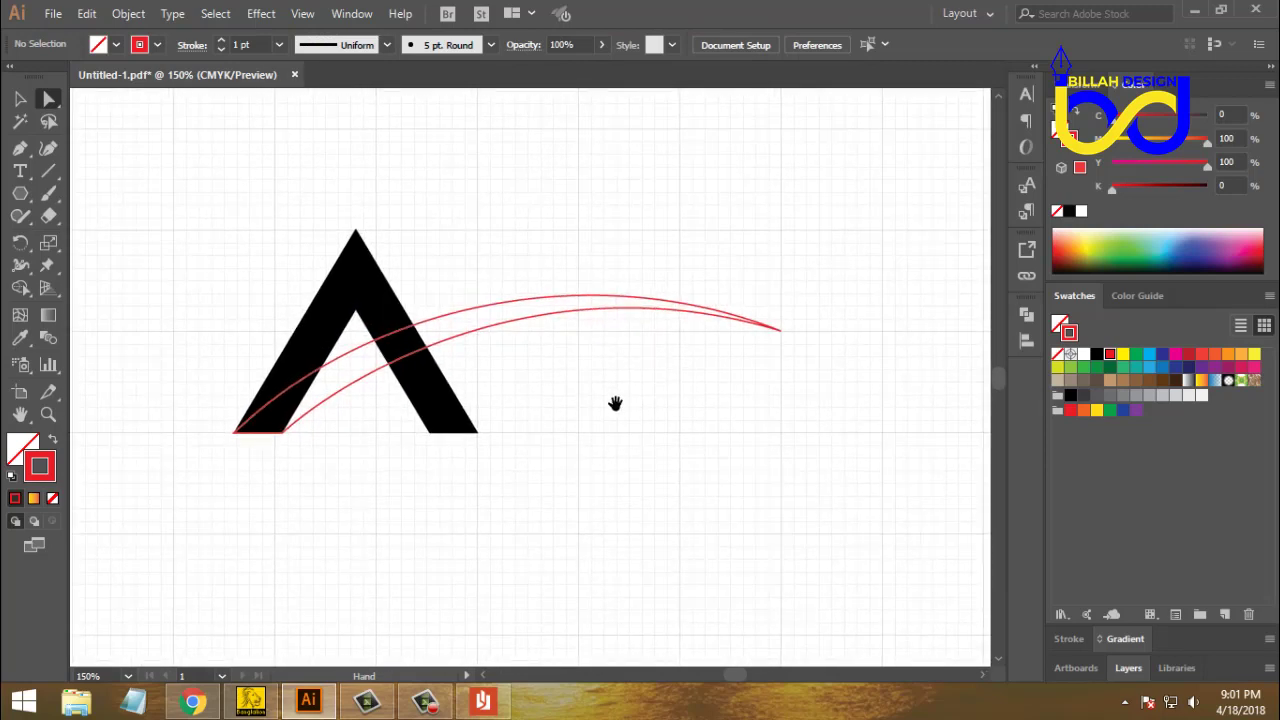
left_click_drag(615, 412, 597, 409)
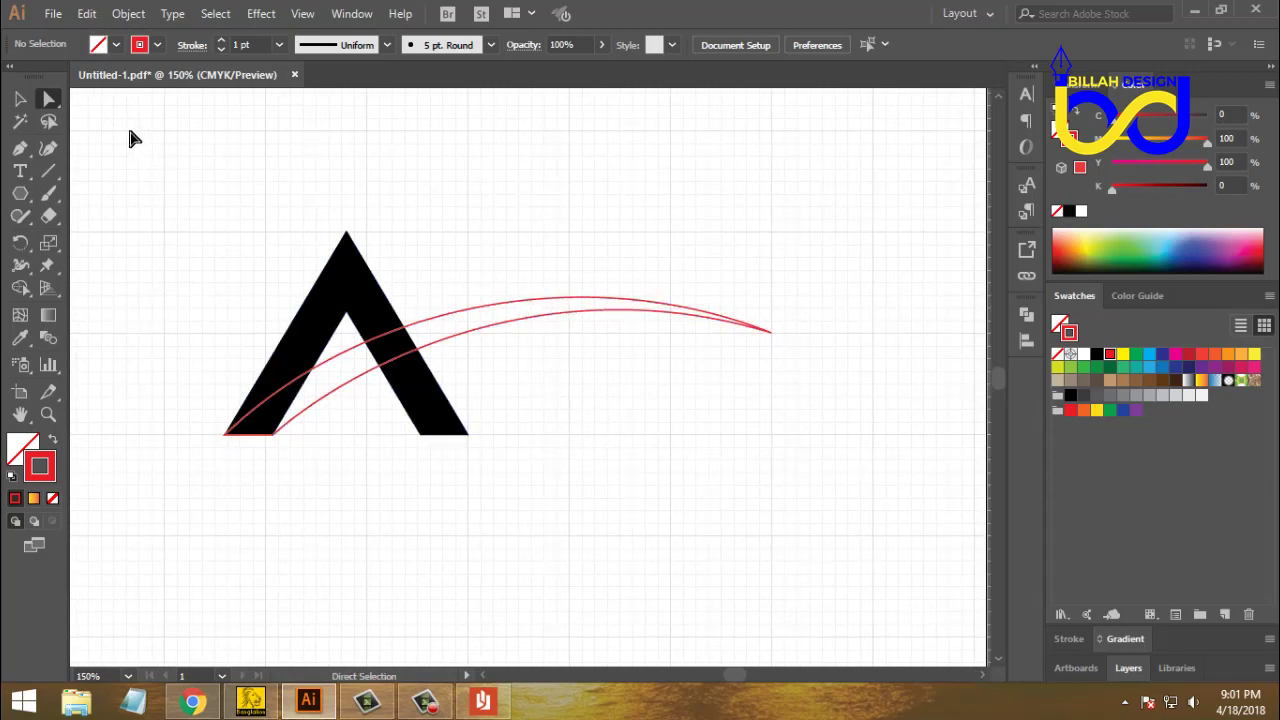
- Swap the swoosh's fill and stroke to give it a solid red fill with no stroke
left_click(20, 98)
left_click_drag(517, 253, 592, 360)
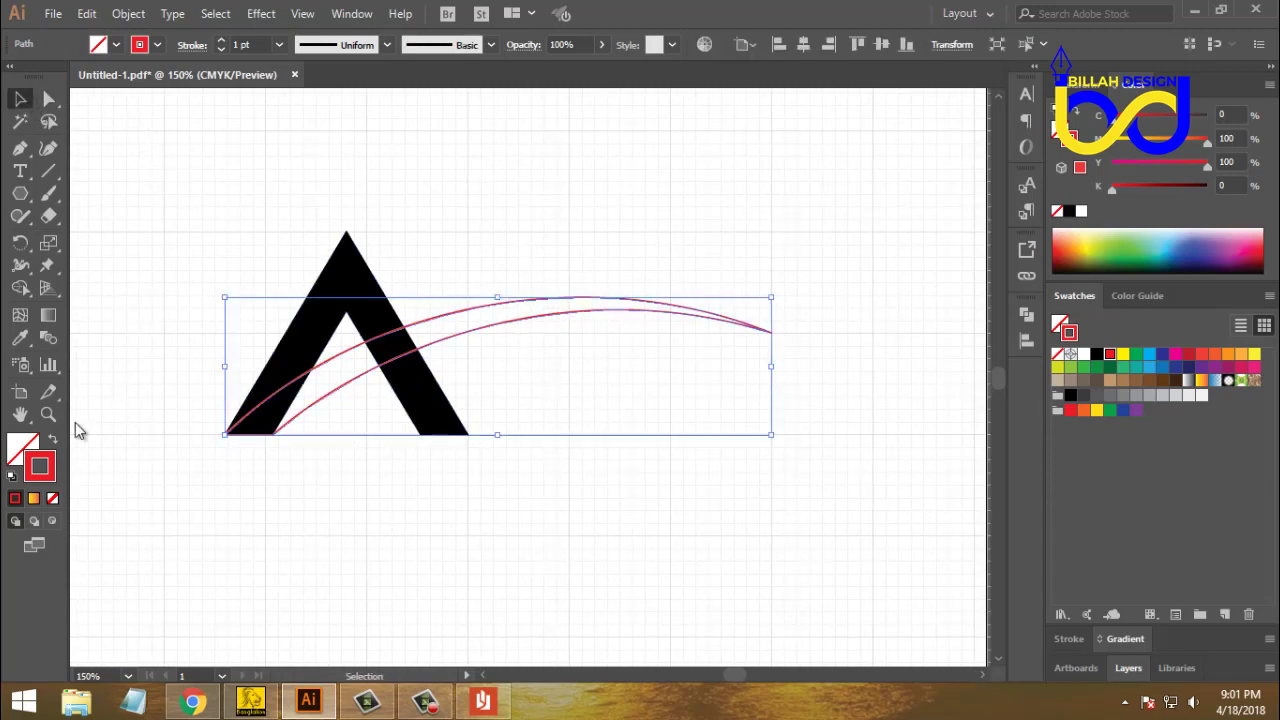
key("shift+x")
left_click(614, 537)
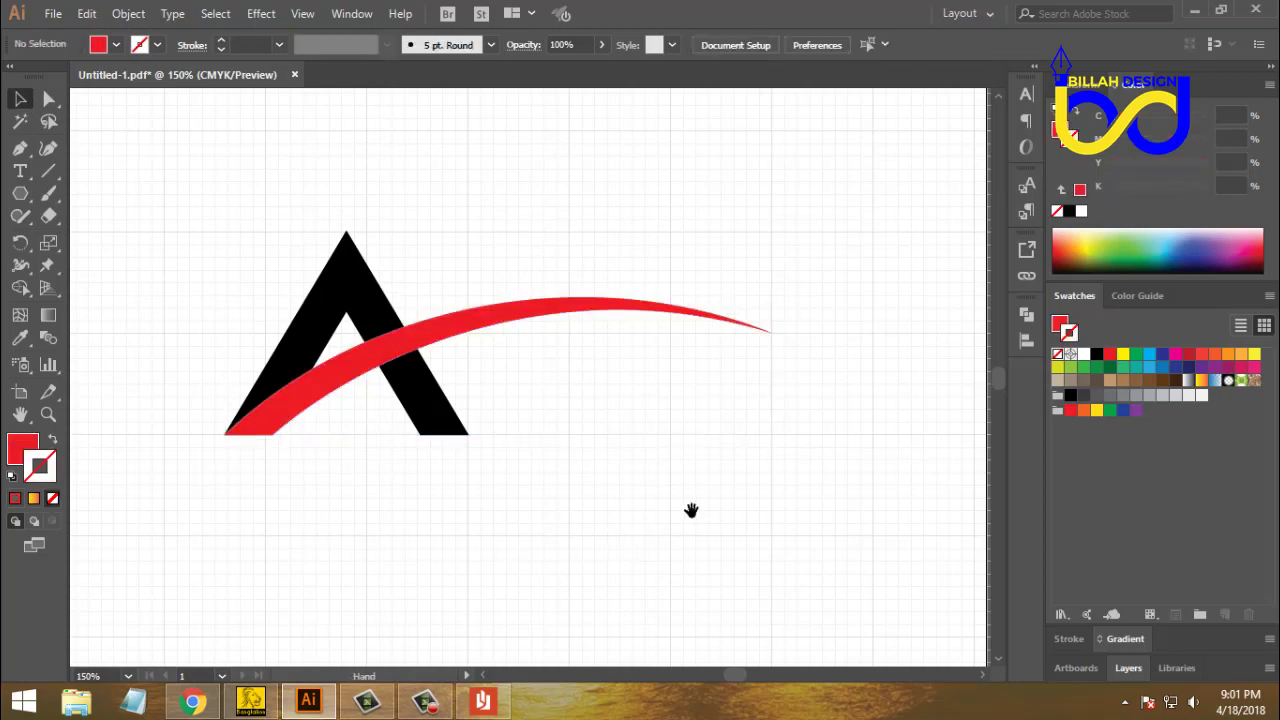
- Change the swoosh's fill colour to black
left_click(545, 330)
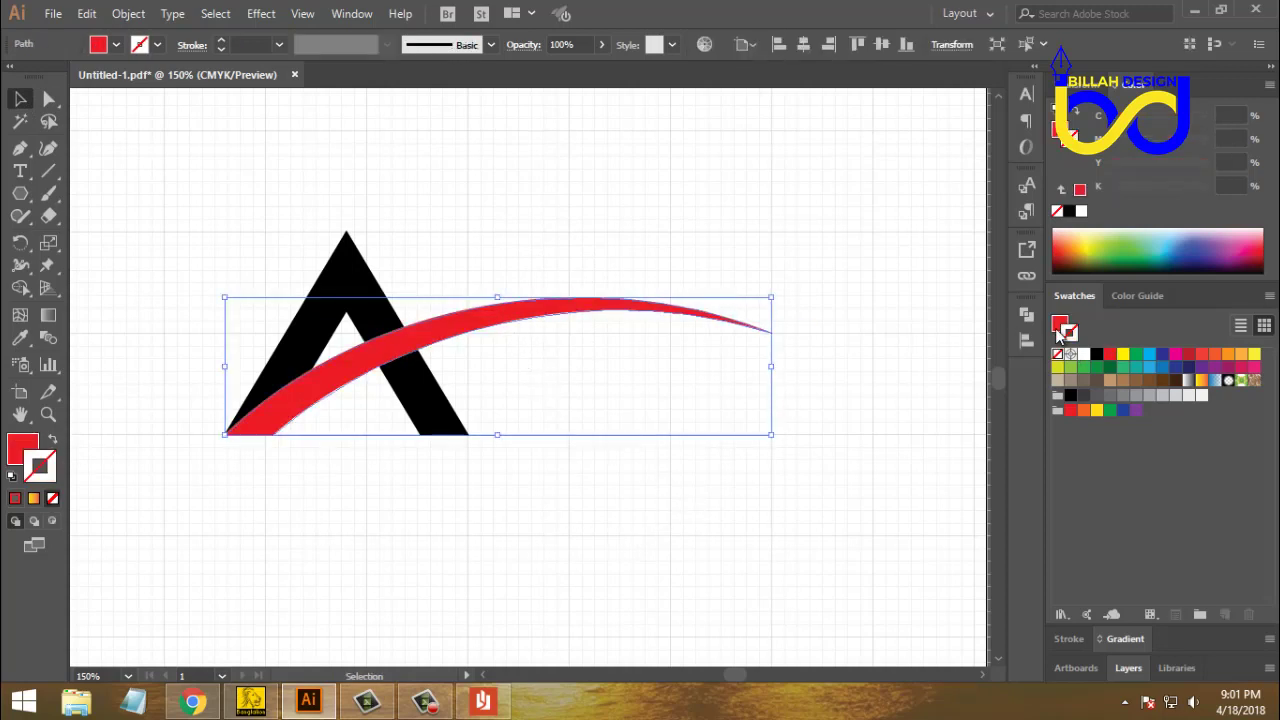
left_click(1058, 330)
left_click(814, 489)
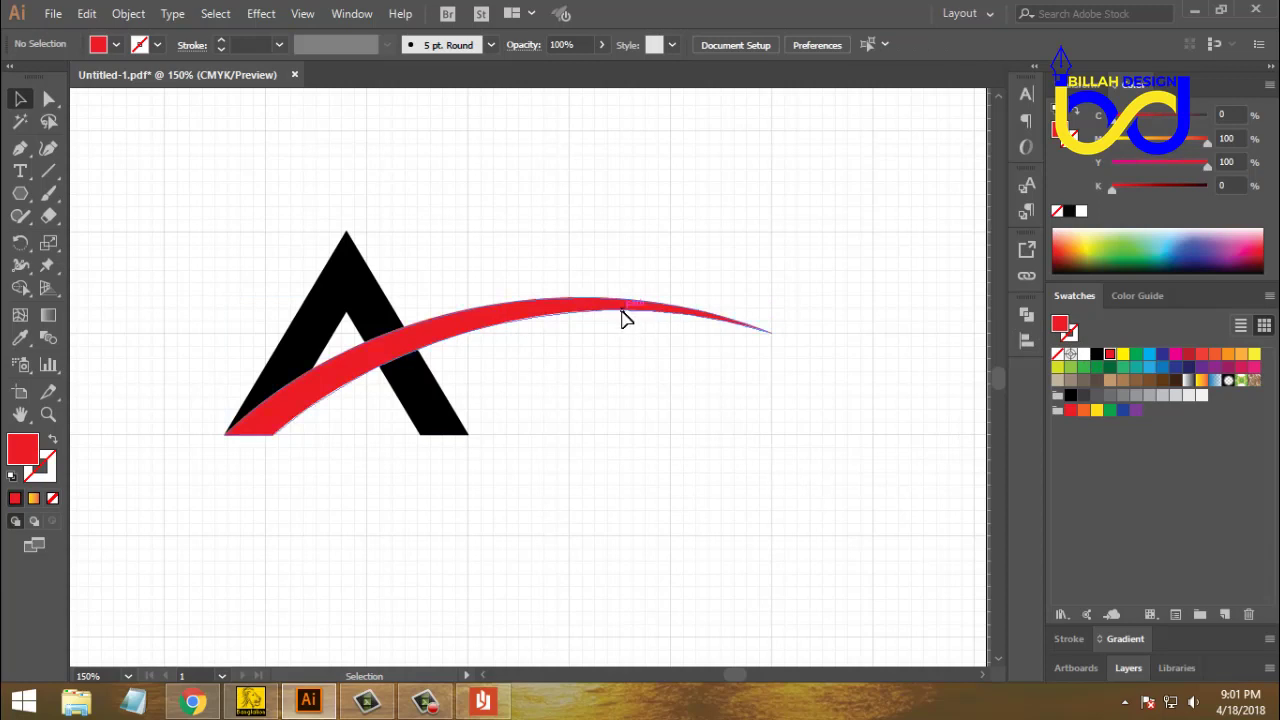
left_click(623, 314)
left_click(1096, 354)
left_click(649, 500)
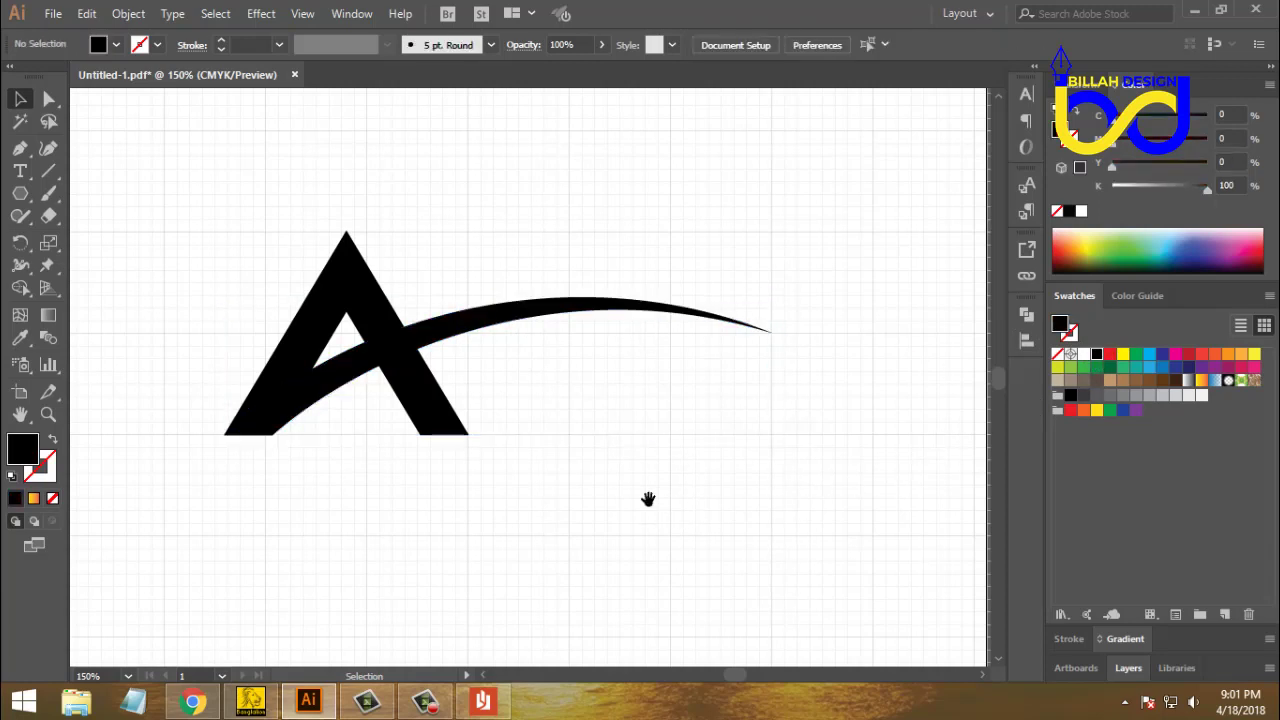
left_click_drag(649, 500, 683, 506)
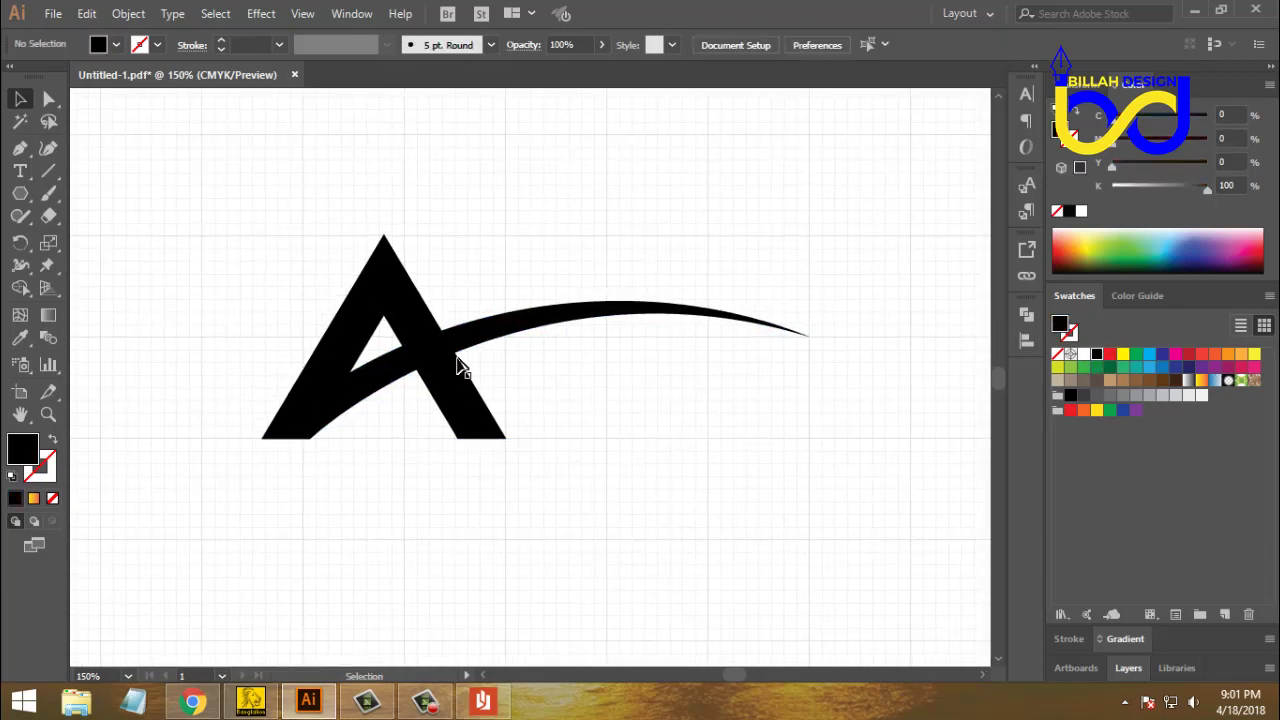
- Refine the swoosh's lower curve with Direct Selection by pulling its left-leg handle farther up and to the right
left_click(48, 98)
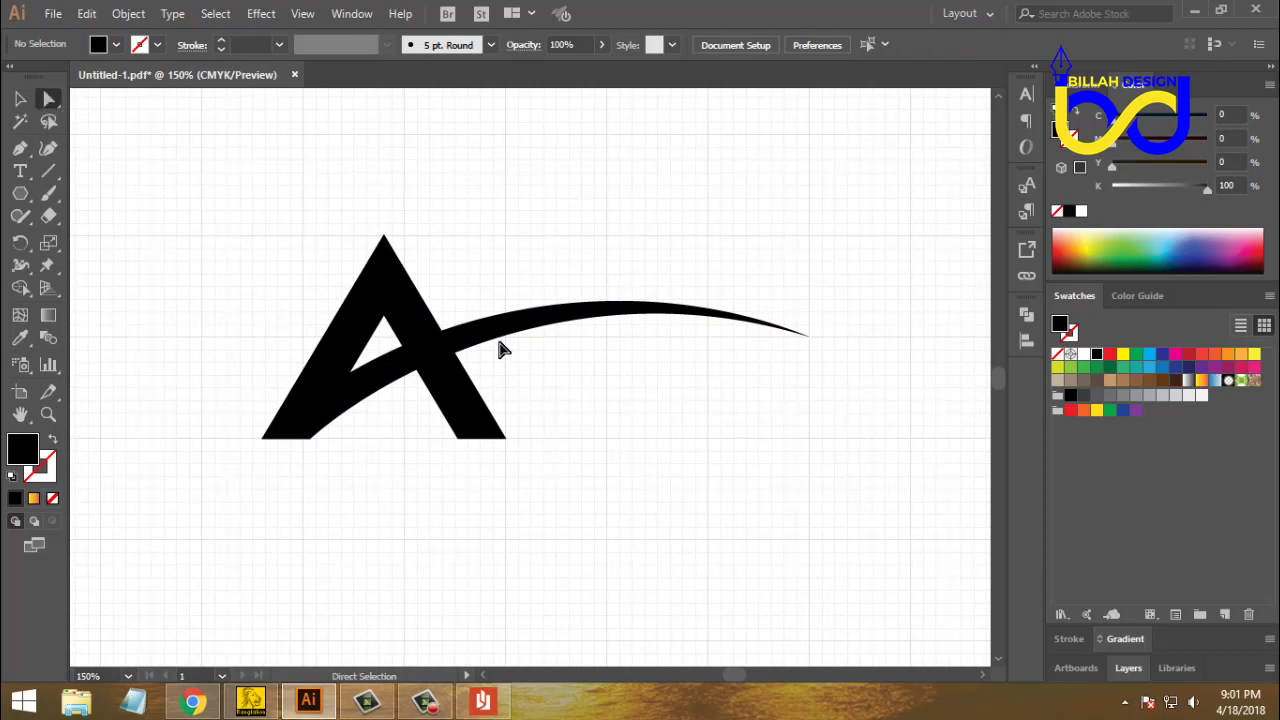
left_click(500, 346)
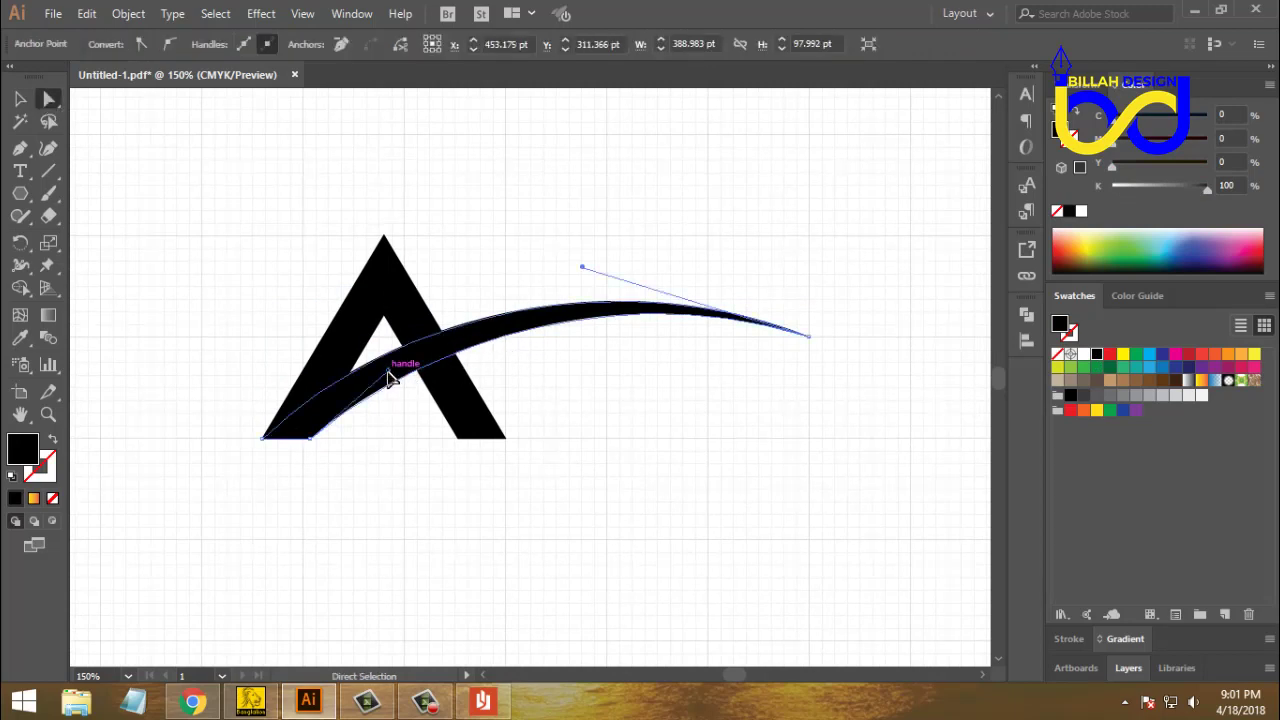
mouse_move(390, 378)
left_mouse_down()
mouse_move(394, 366)
mouse_move(414, 374)
left_mouse_up()
left_click(600, 491)
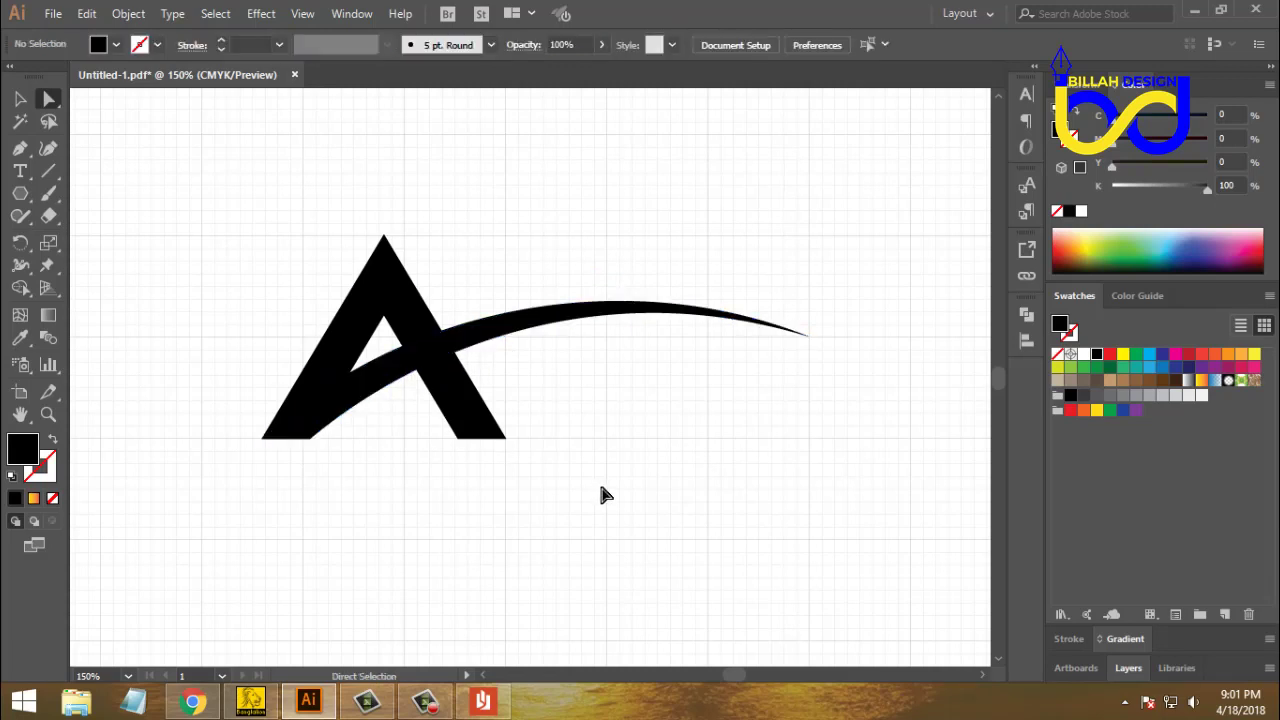
key("space")
left_click_drag(651, 480, 654, 449)
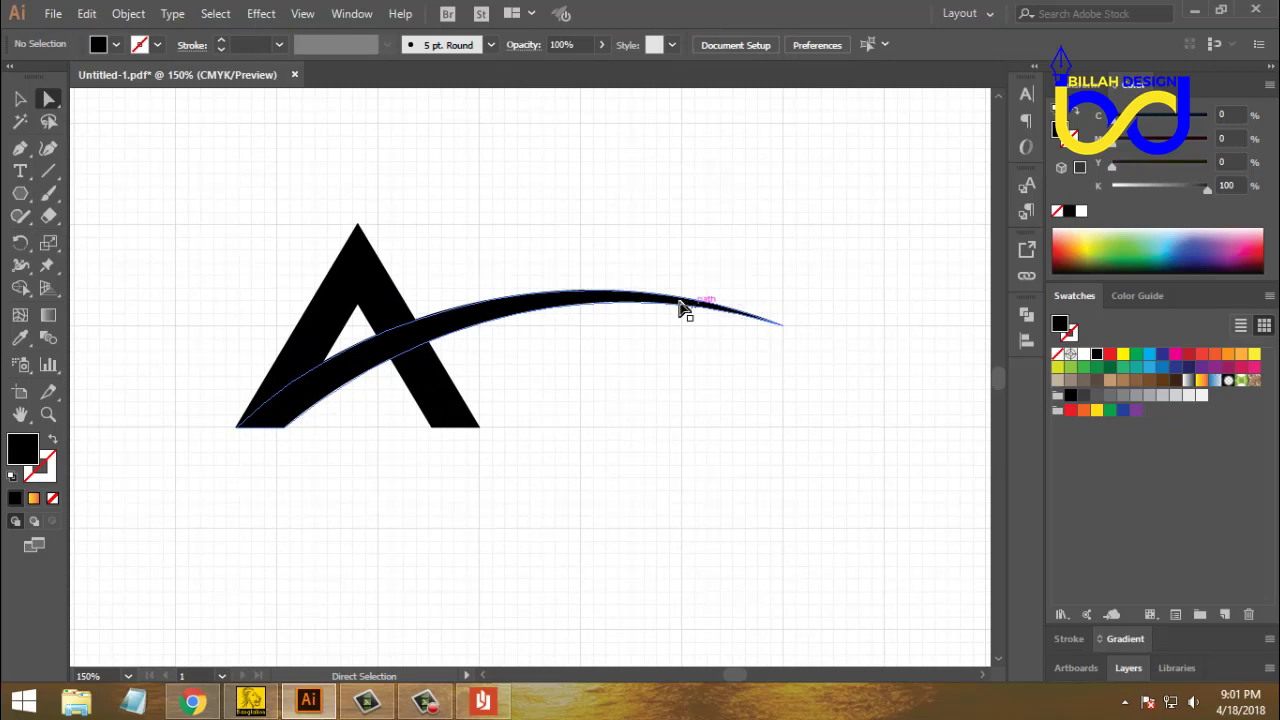
key("space")
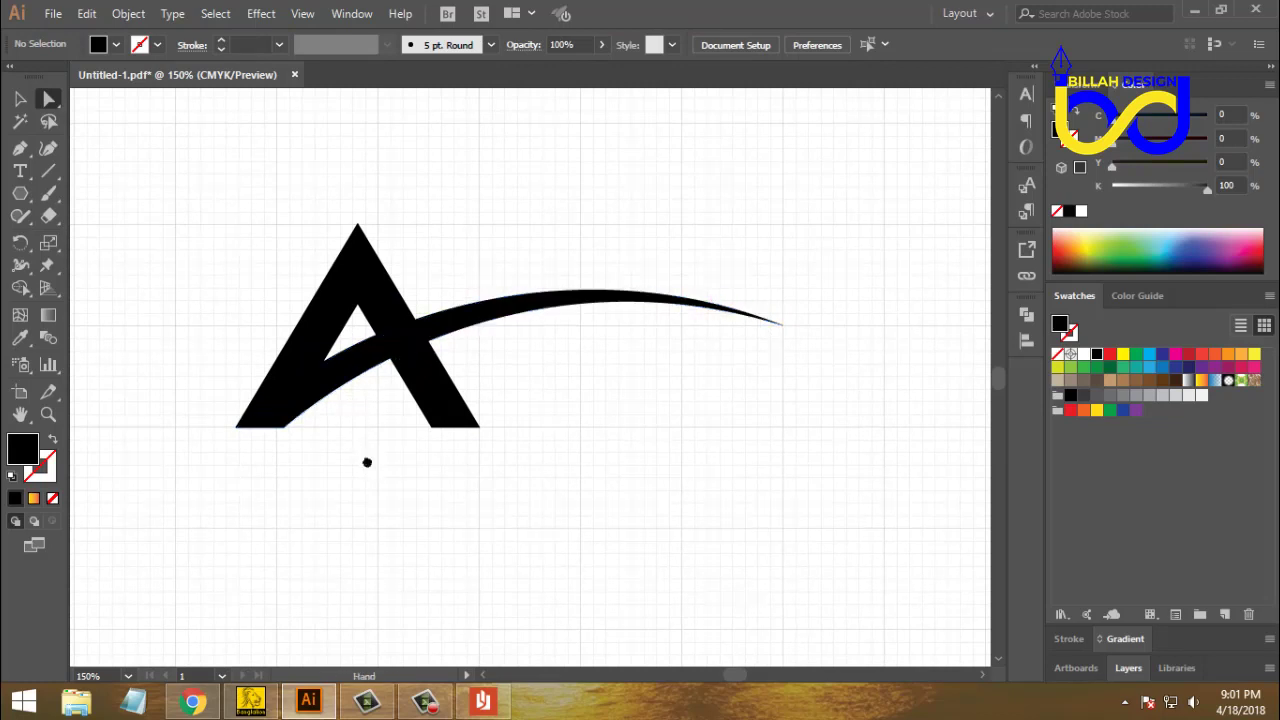
left_click_drag(366, 460, 386, 462)
- Nudge the swoosh's inner bottom anchor to the right in small increments to widen its base along the baseline
left_click(306, 437)
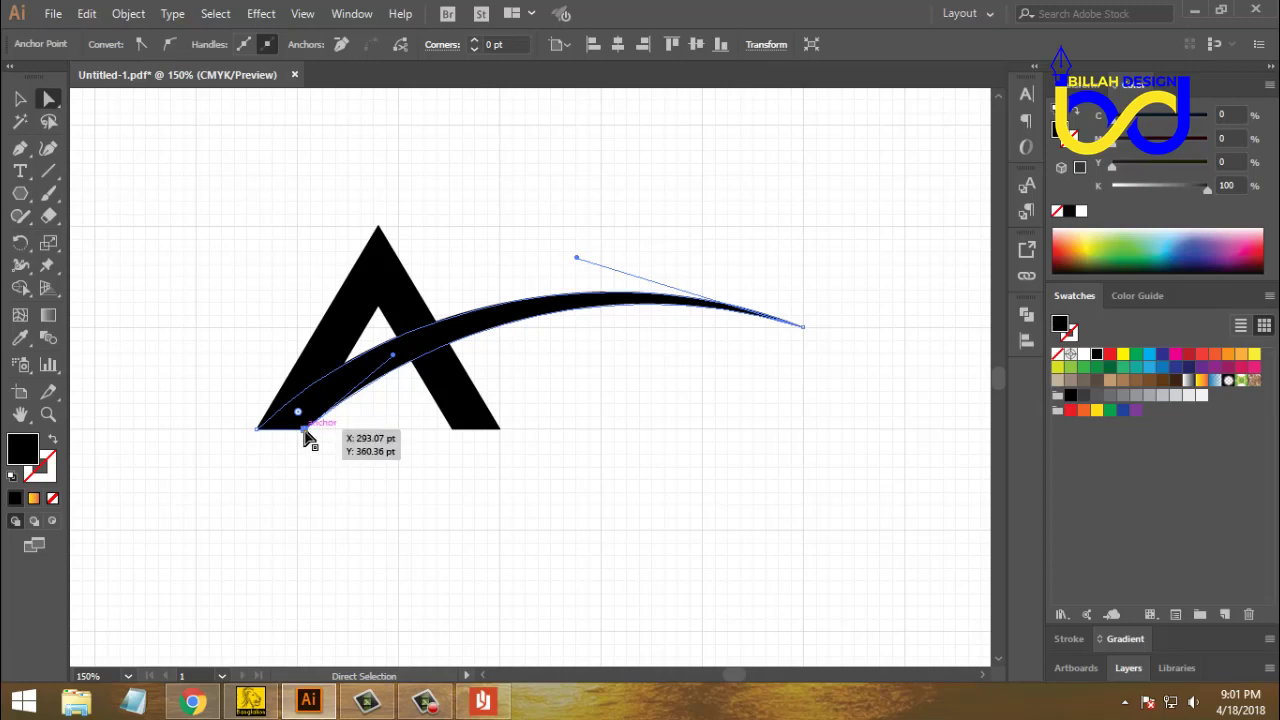
left_click(337, 477)
left_click(306, 434)
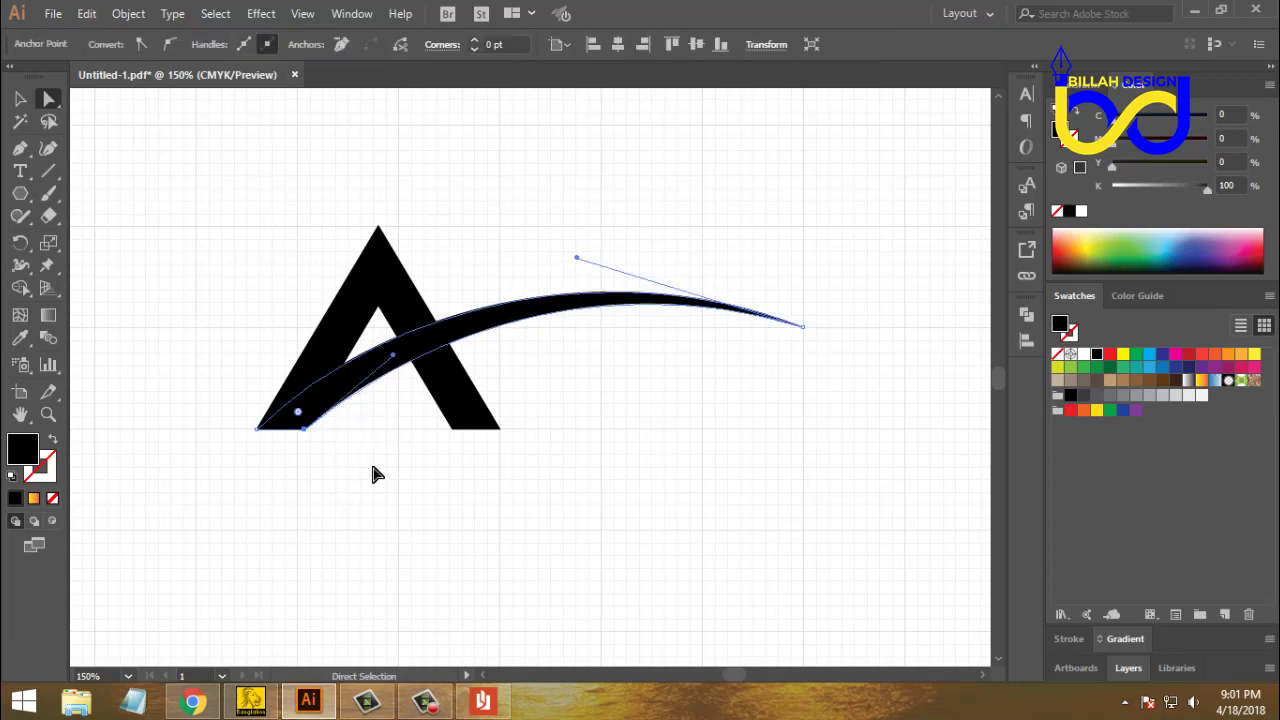
key("Right")
key("Right")
key("Right")
key("Right")
key("Right")
key("Right")
key("Right")
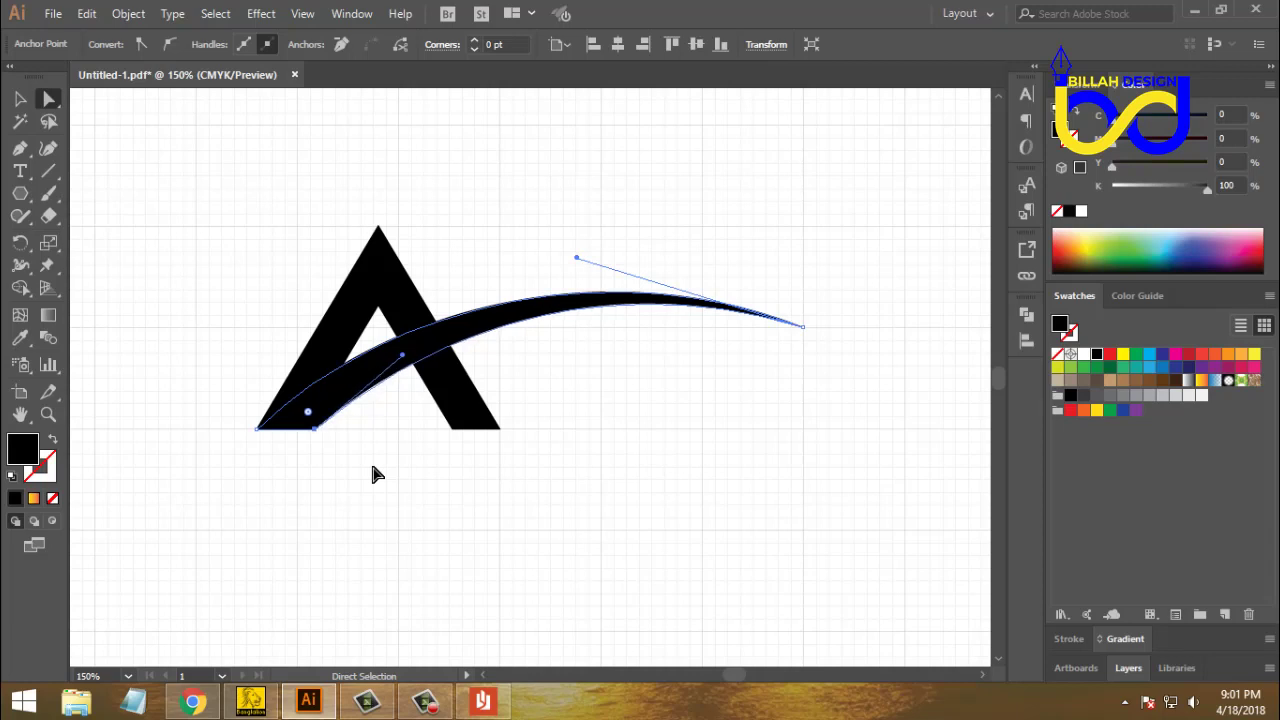
left_click(374, 475)
scroll(440, 482, "left", 1)
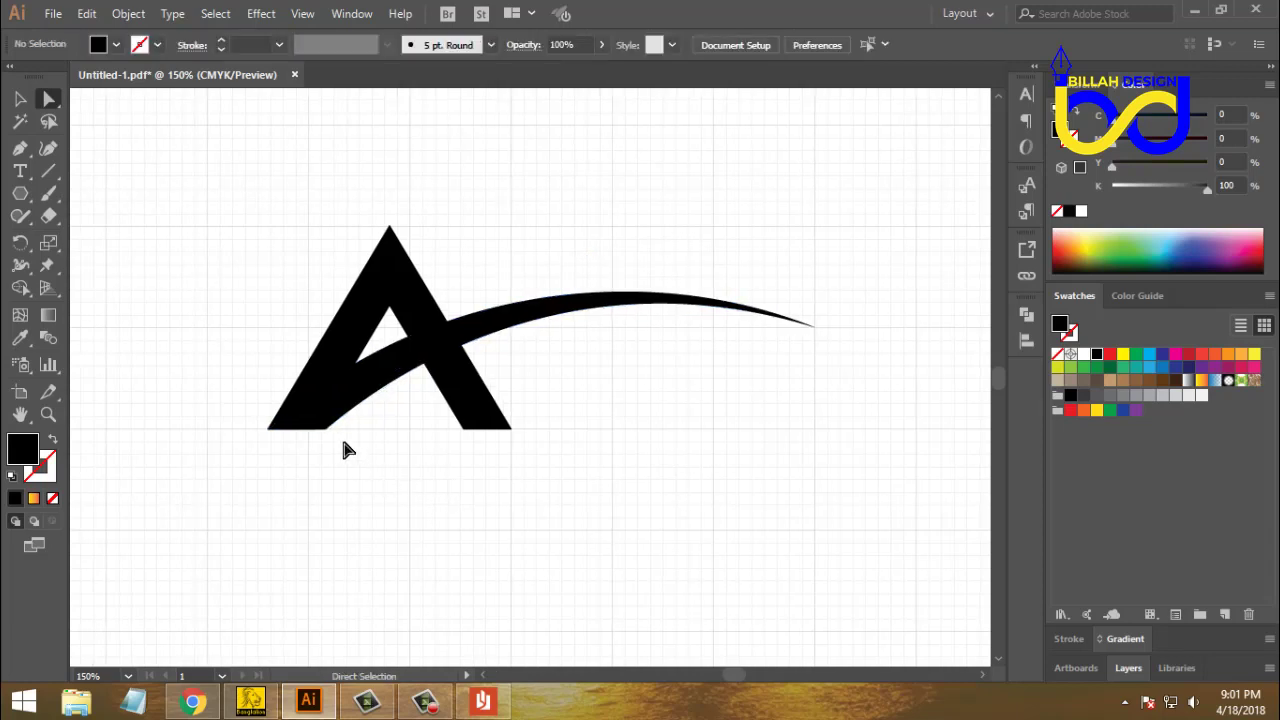
left_click(327, 429)
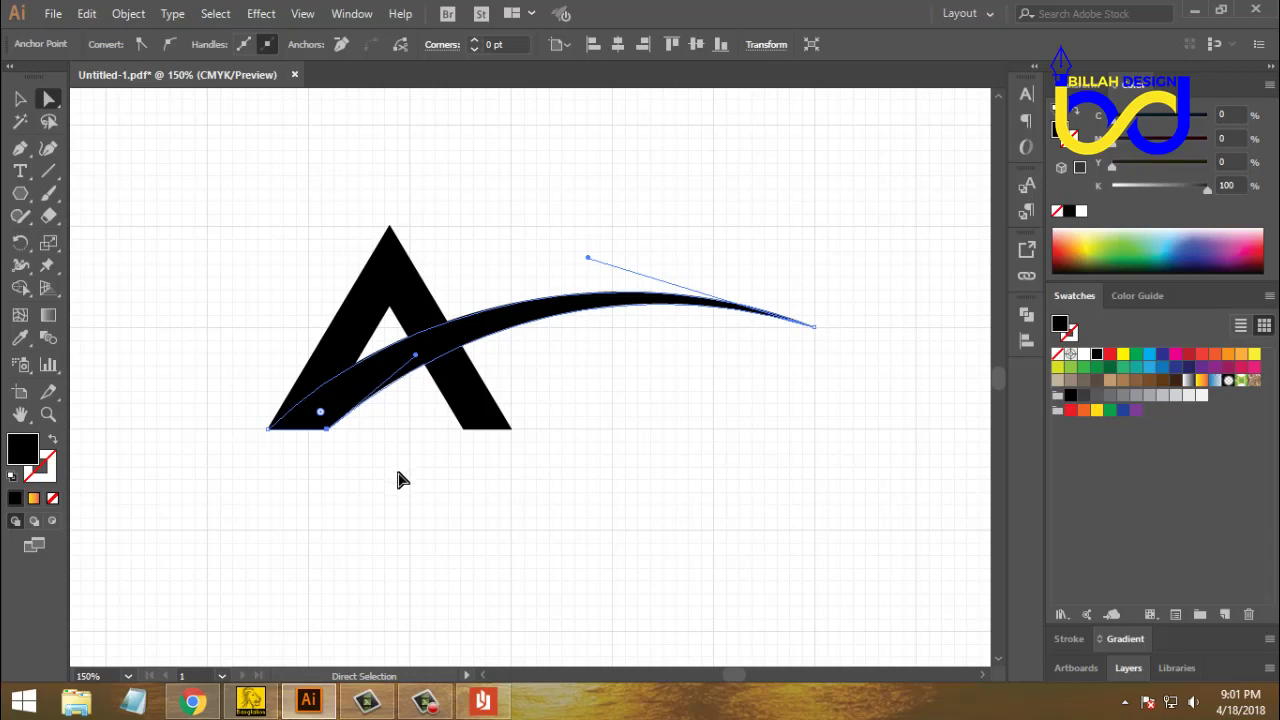
left_click(437, 515)
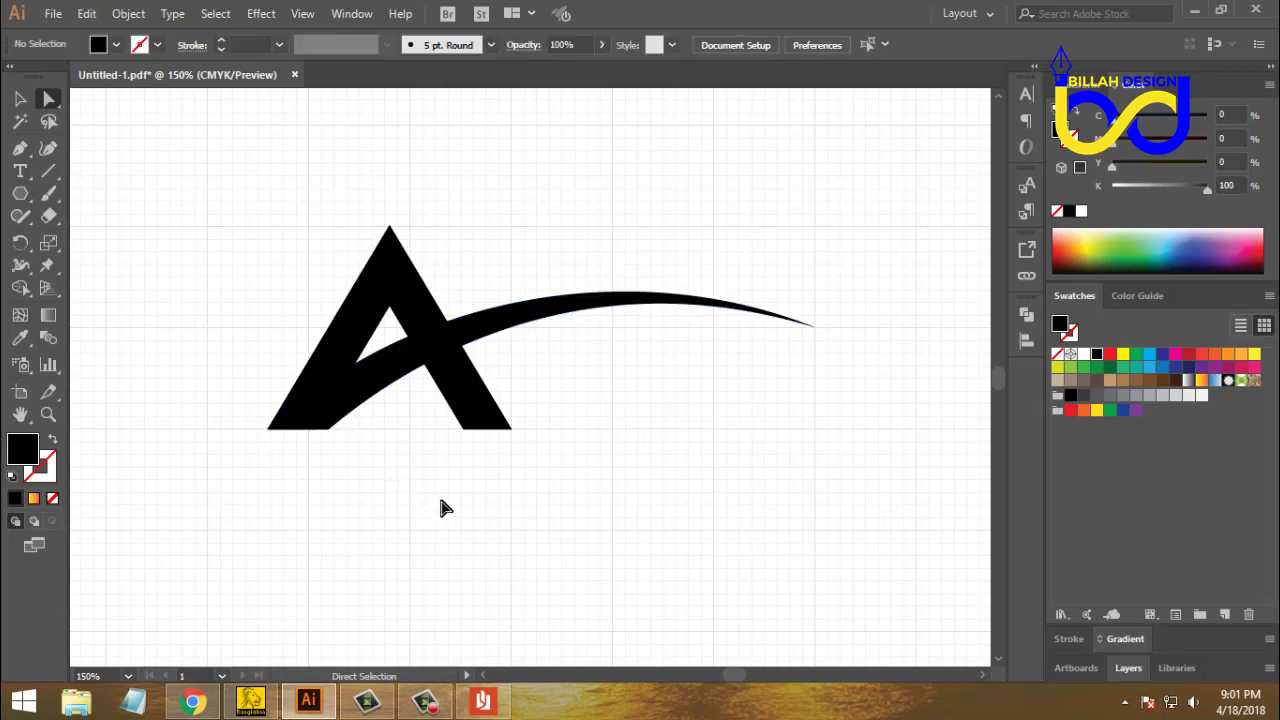
- Lower the swoosh's lower curve slightly by moving its tip handle down a touch
left_click(566, 325)
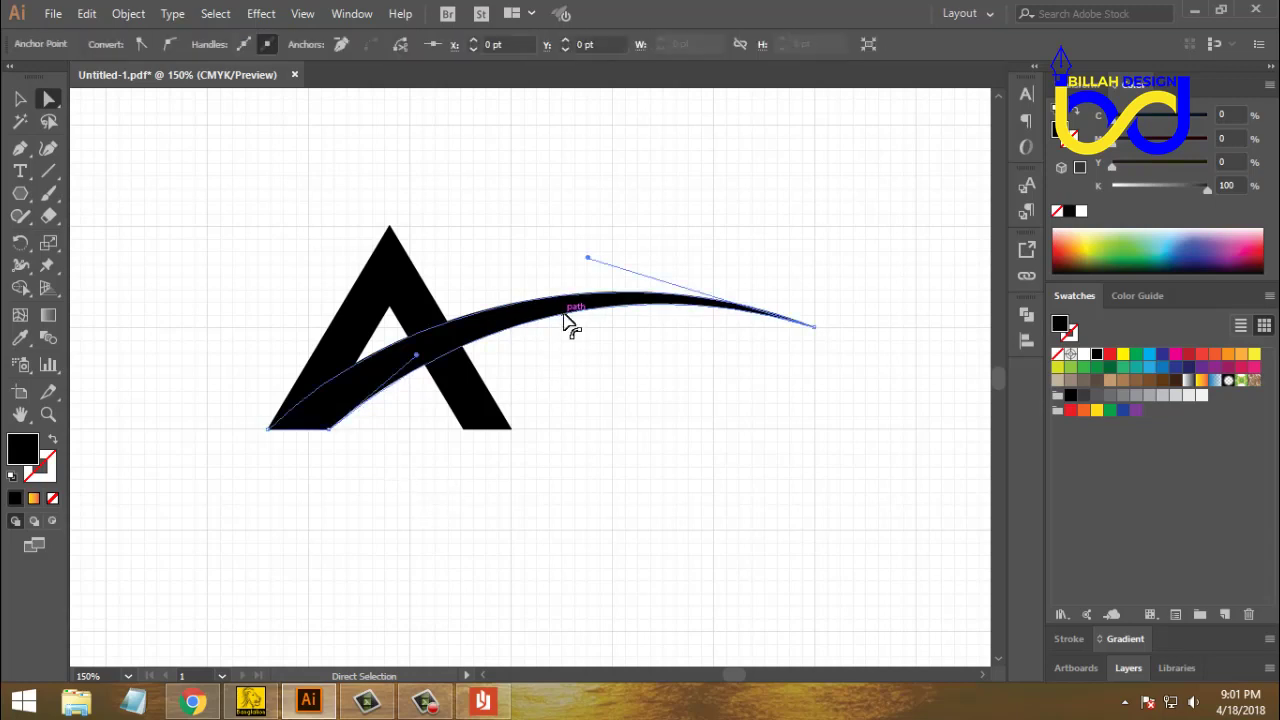
left_click(589, 261)
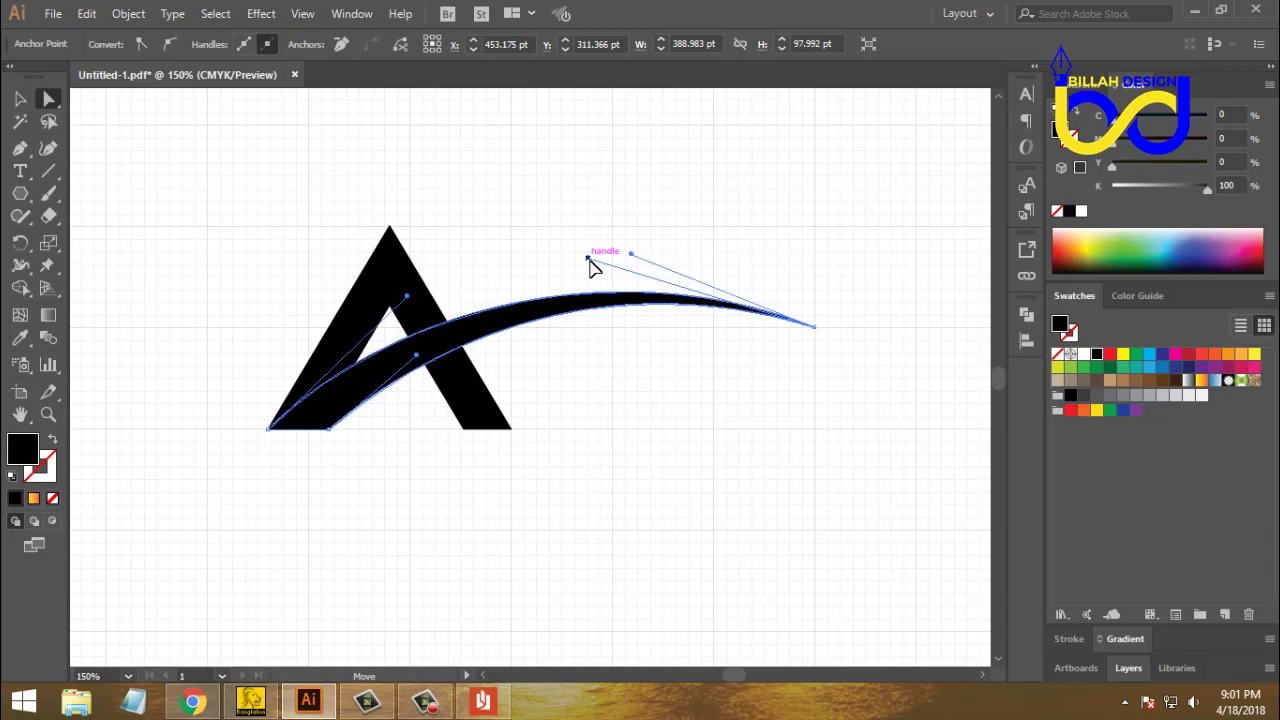
left_click_drag(589, 260, 590, 263)
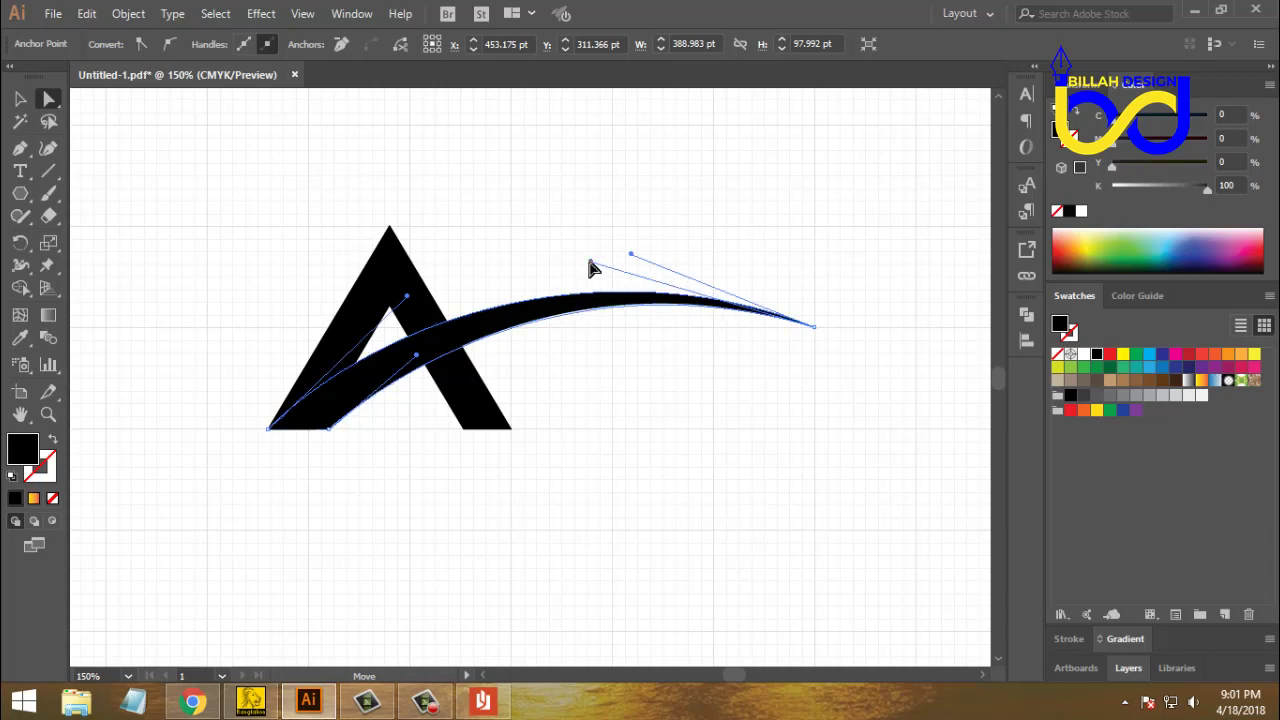
left_click(745, 466)
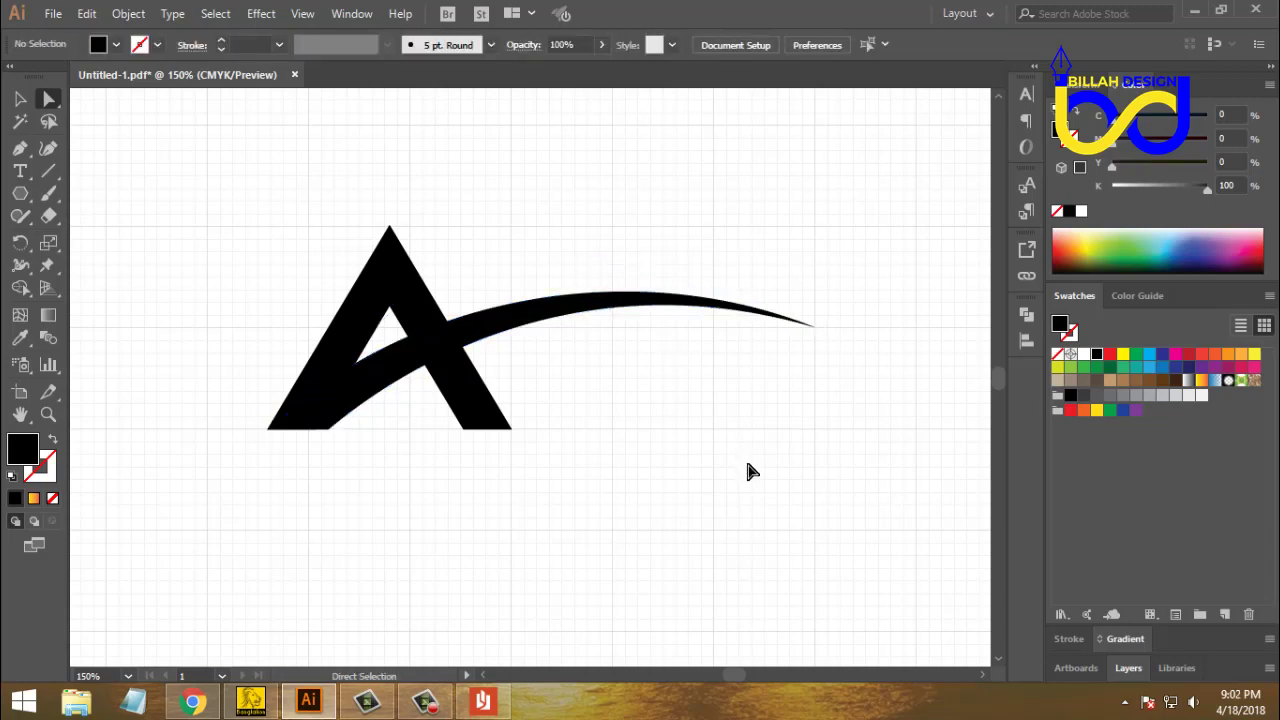
left_click_drag(752, 470, 717, 451)
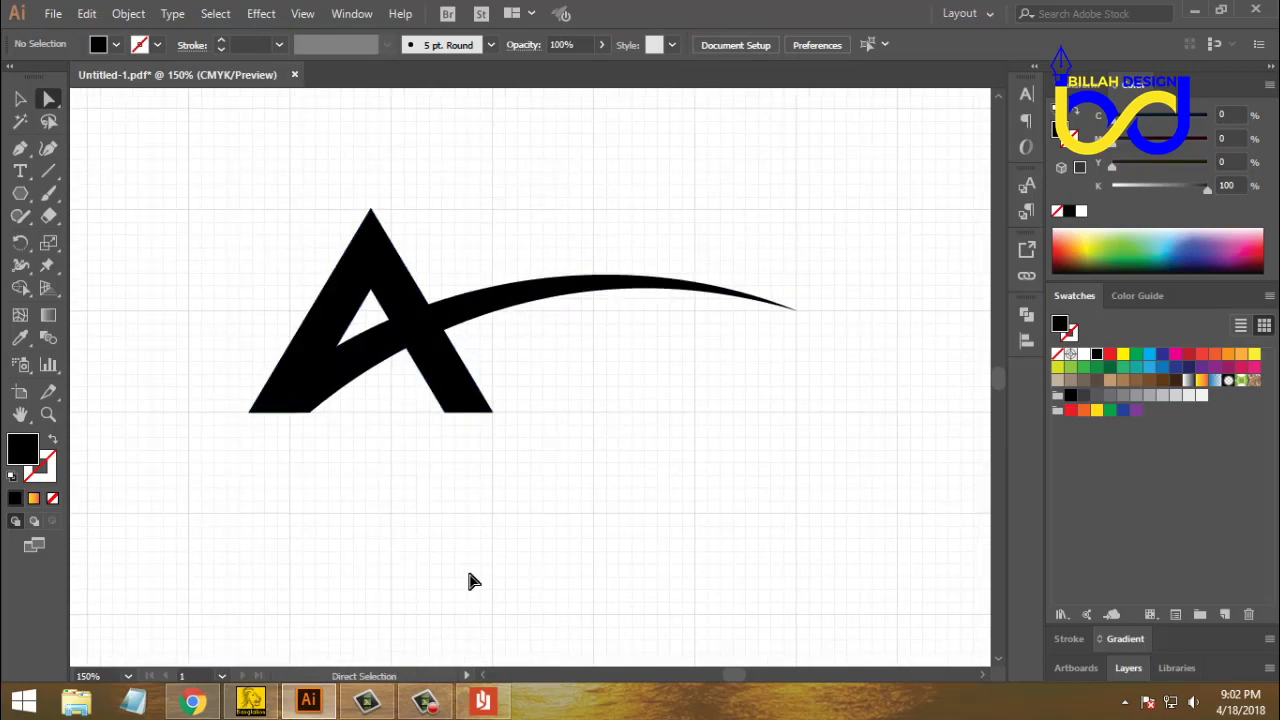
- Compare the drawing with the reference logo in the PDF Reader, return to Illustrator and dismiss the pop-up notification
left_click(482, 700)
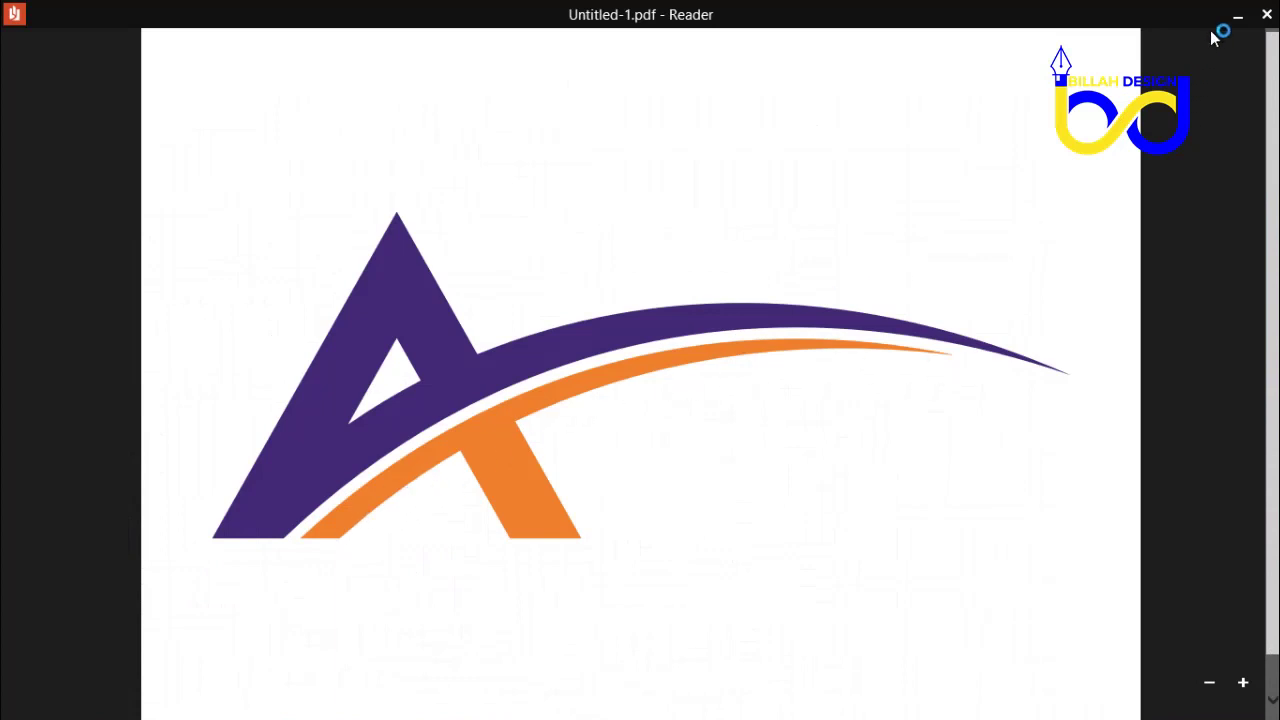
left_click(1238, 16)
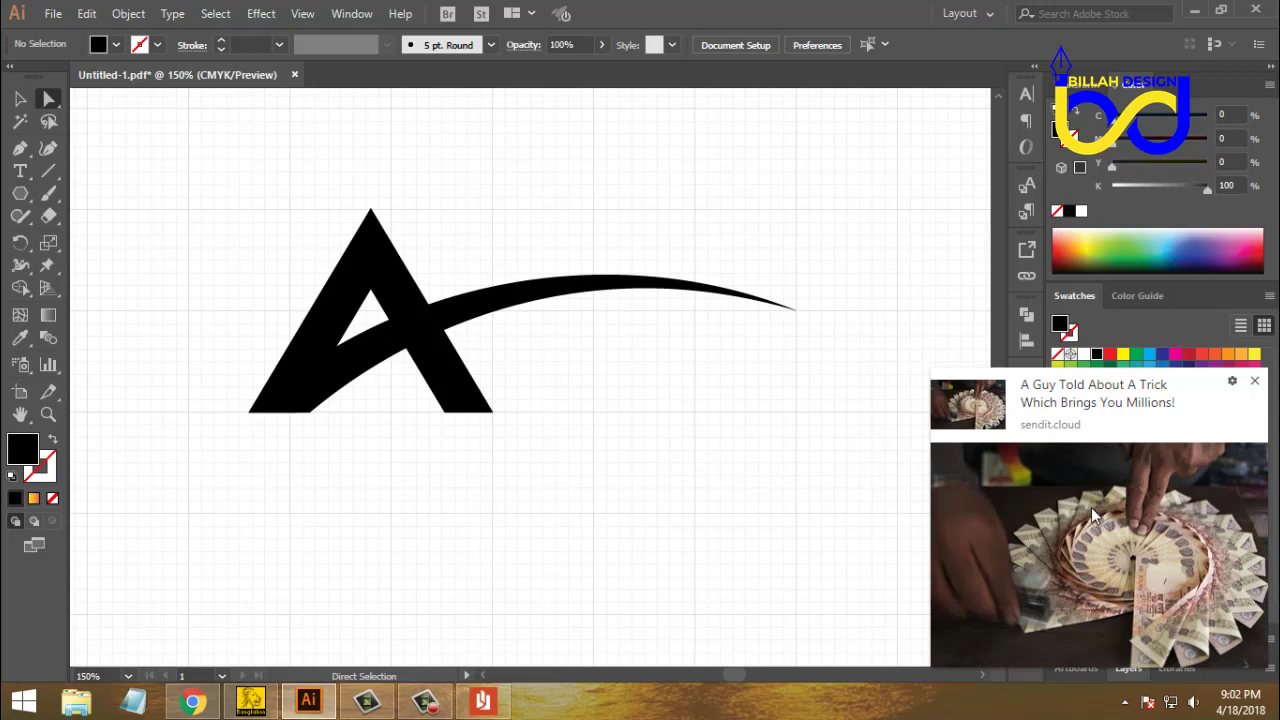
left_click(1255, 383)
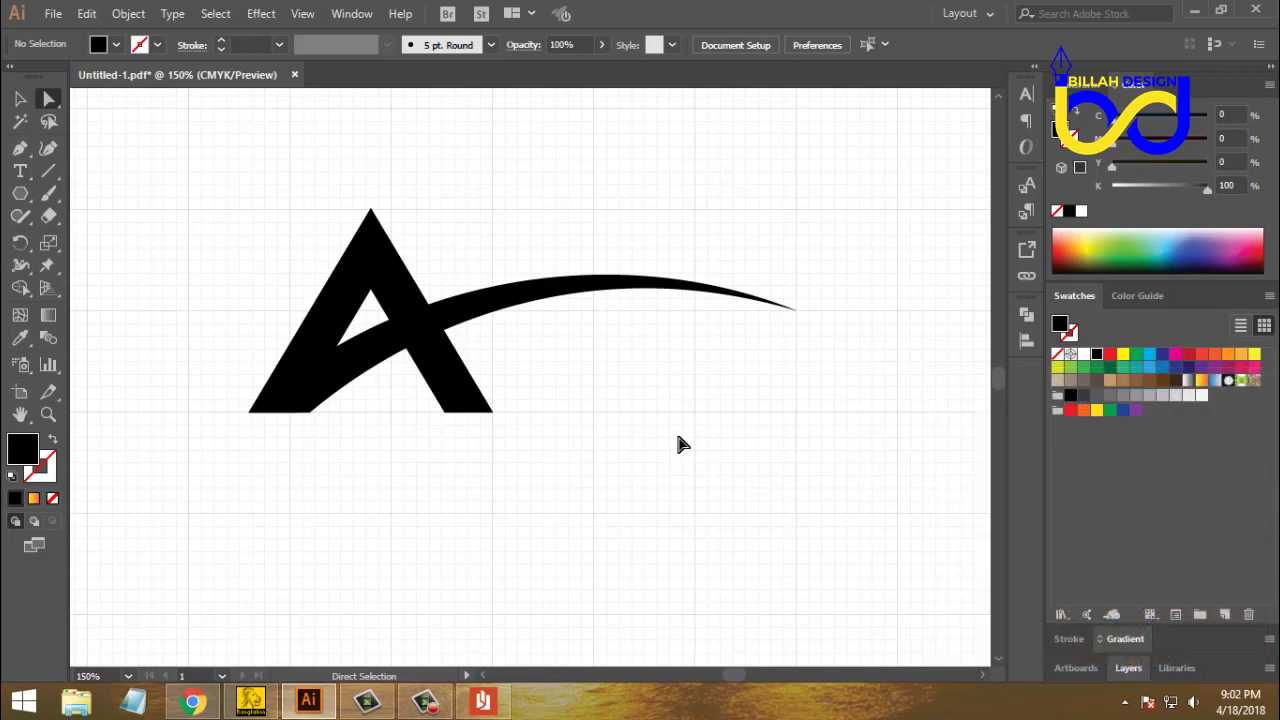
key("space")
left_click_drag(645, 417, 641, 405)
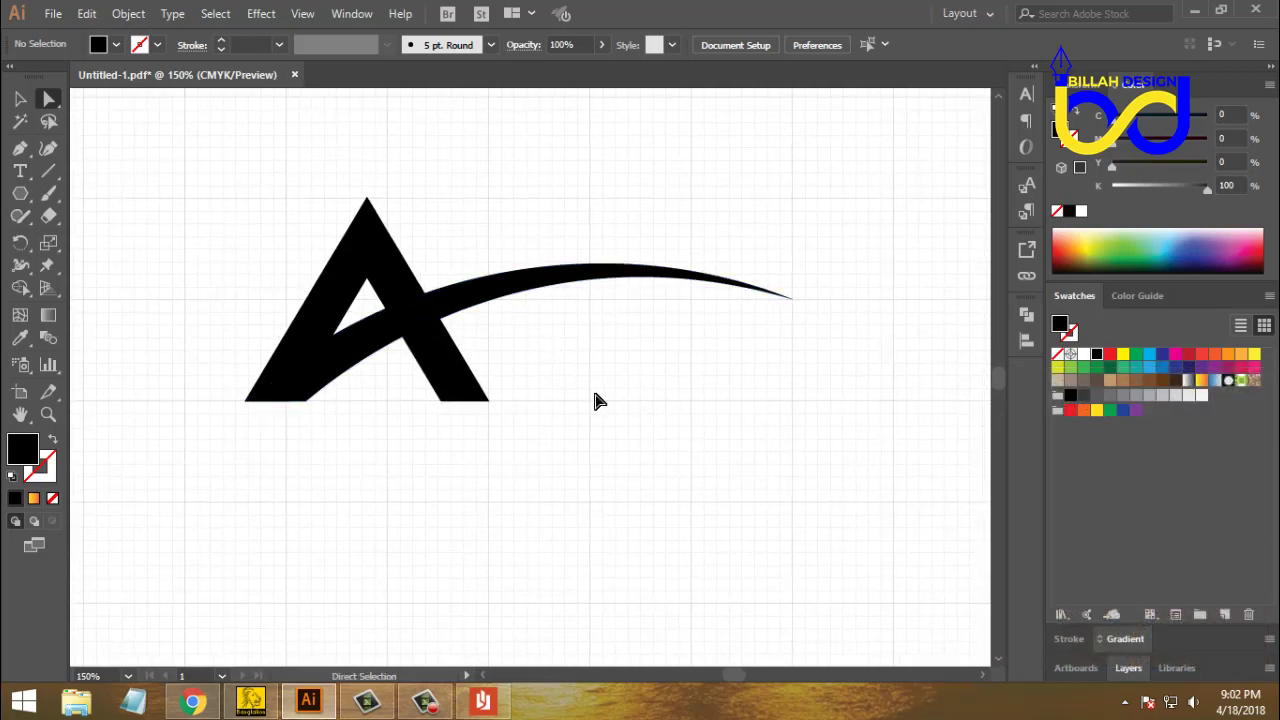
- Duplicate the swoosh about 33 pt to the right and 15 pt down, and fill the copy with red
left_click(20, 98)
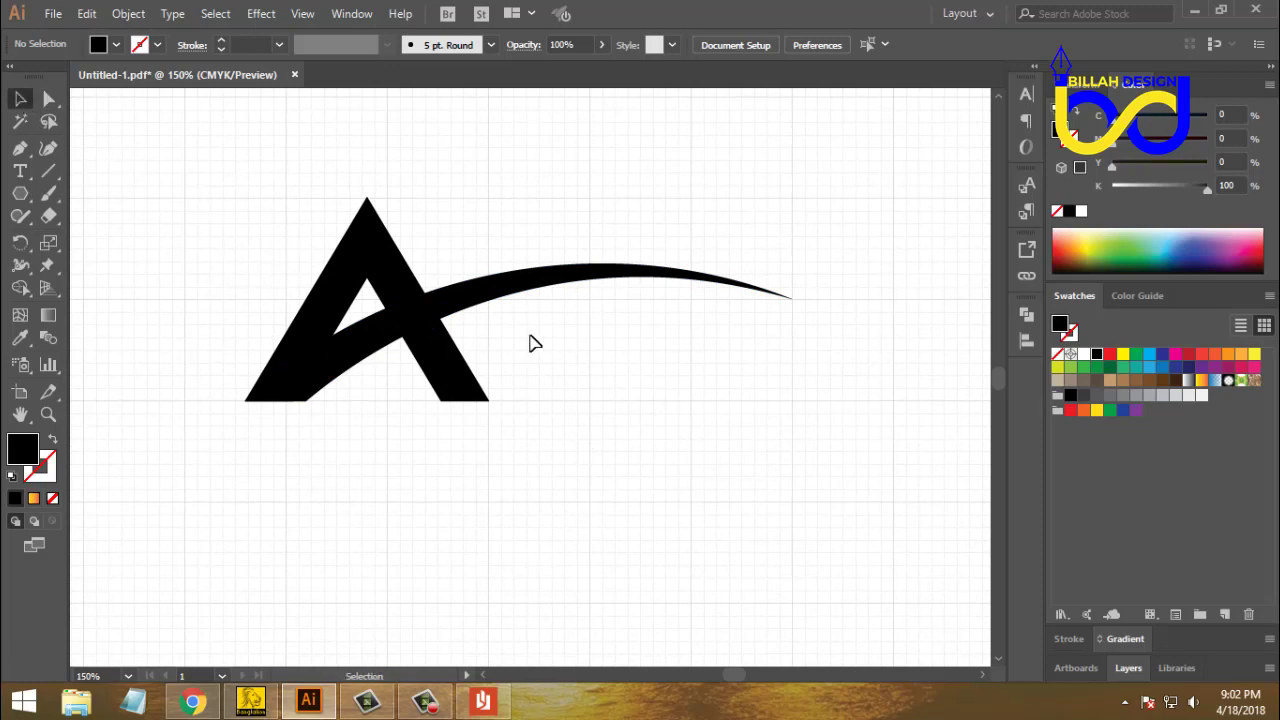
left_click_drag(507, 308, 541, 319)
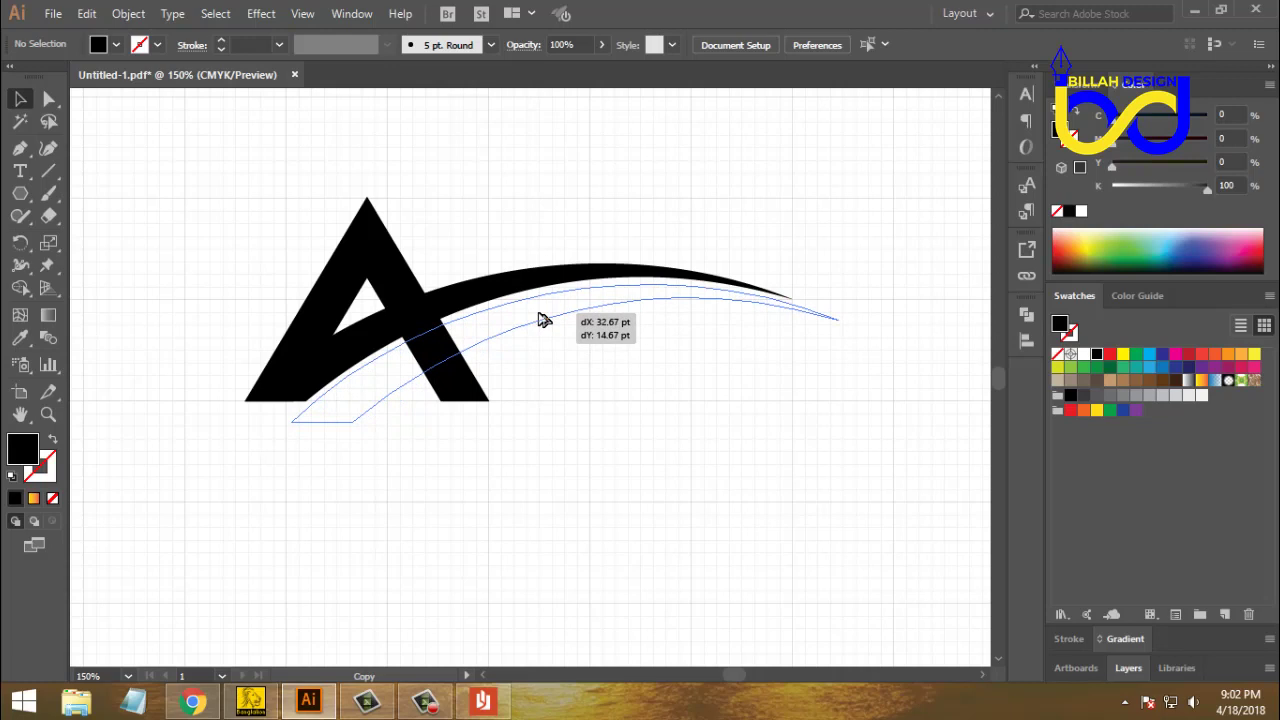
left_click_drag(538, 320, 538, 320)
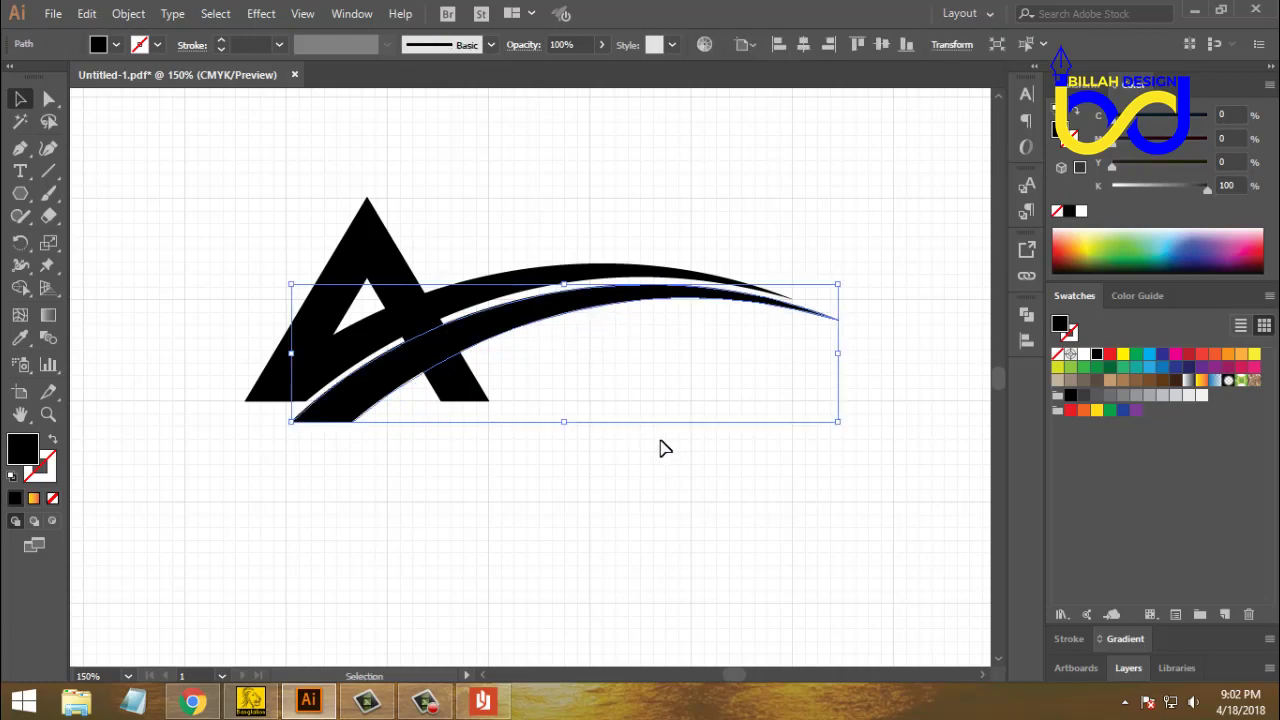
left_click(1110, 354)
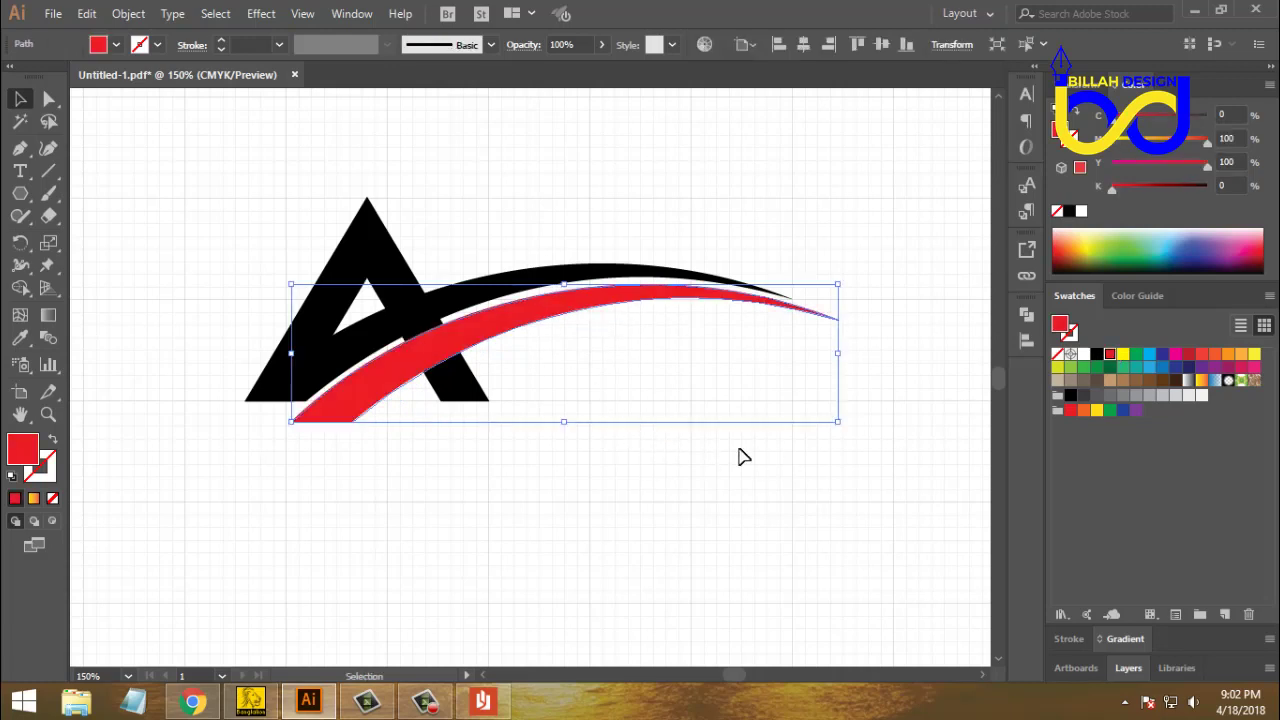
- Nudge the red swoosh left and up in small increments until it sits snugly against the black swoosh's lower edge
left_click(714, 444)
left_click(594, 312)
key("Left")
key("Up")
key("Left")
key("Up")
key("Left")
key("Up")
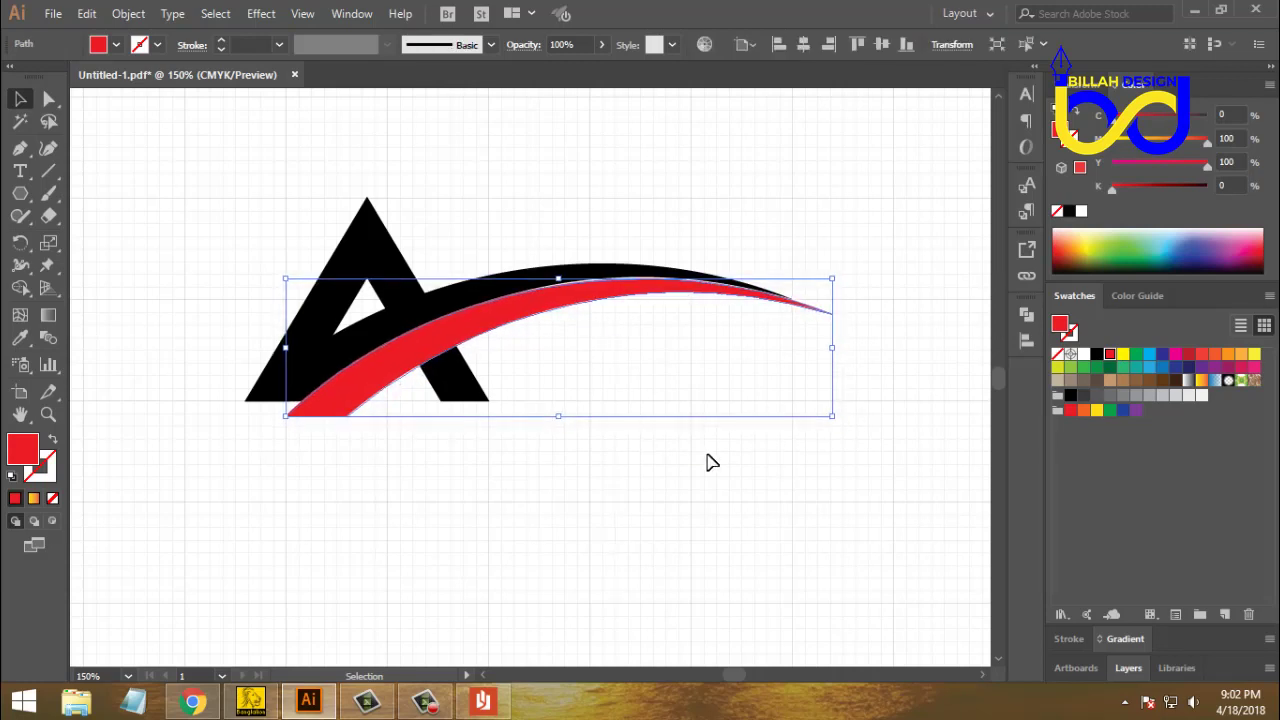
key("Up")
key("Left")
key("Up")
key("Left")
key("Up")
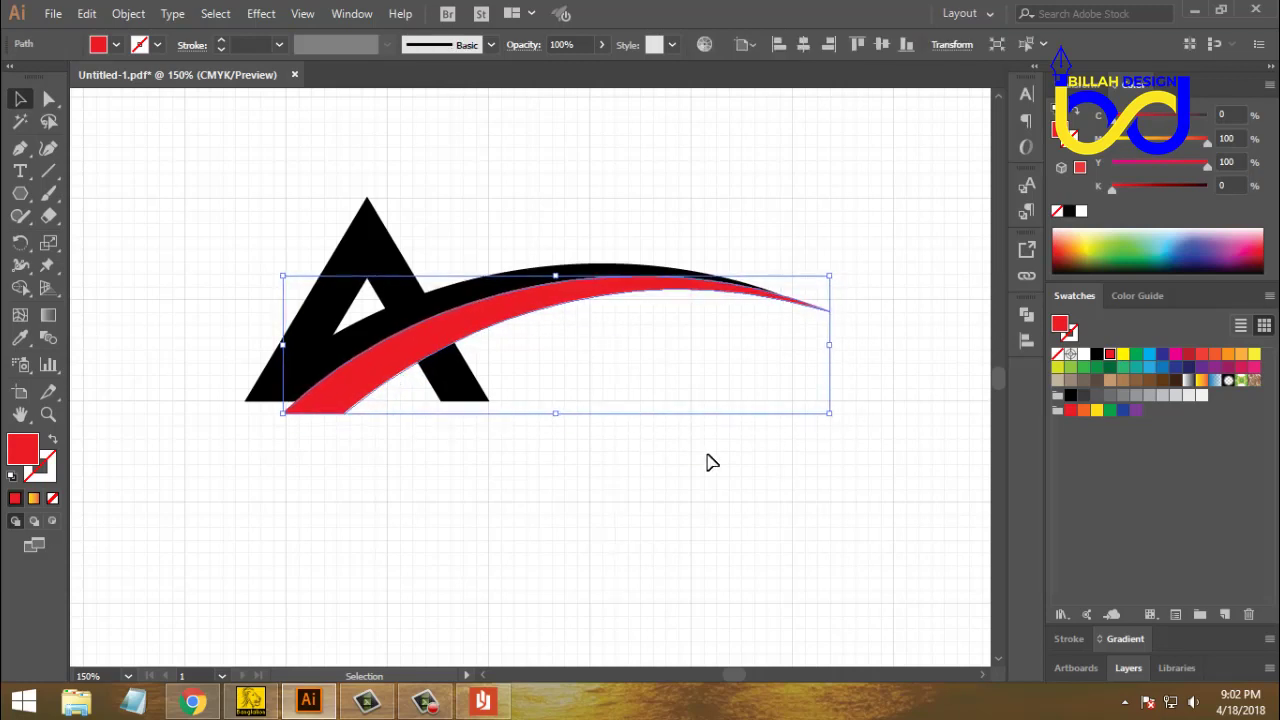
key("Up")
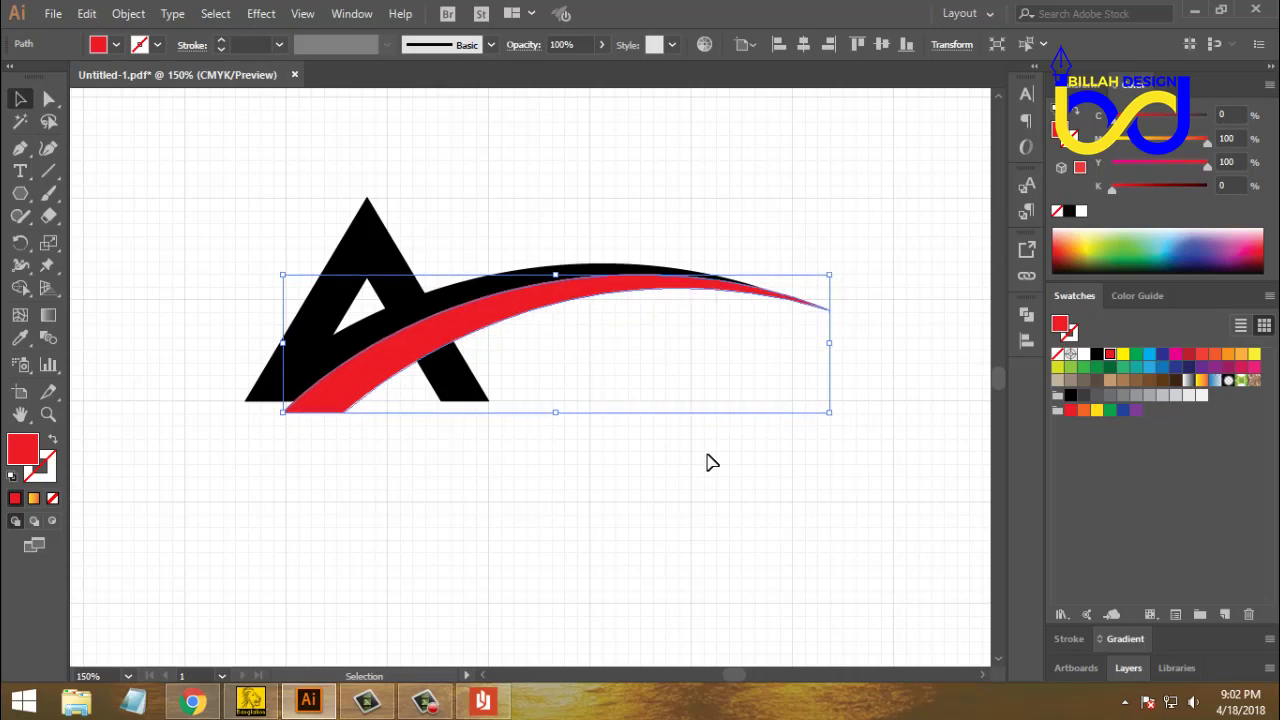
left_click(707, 462)
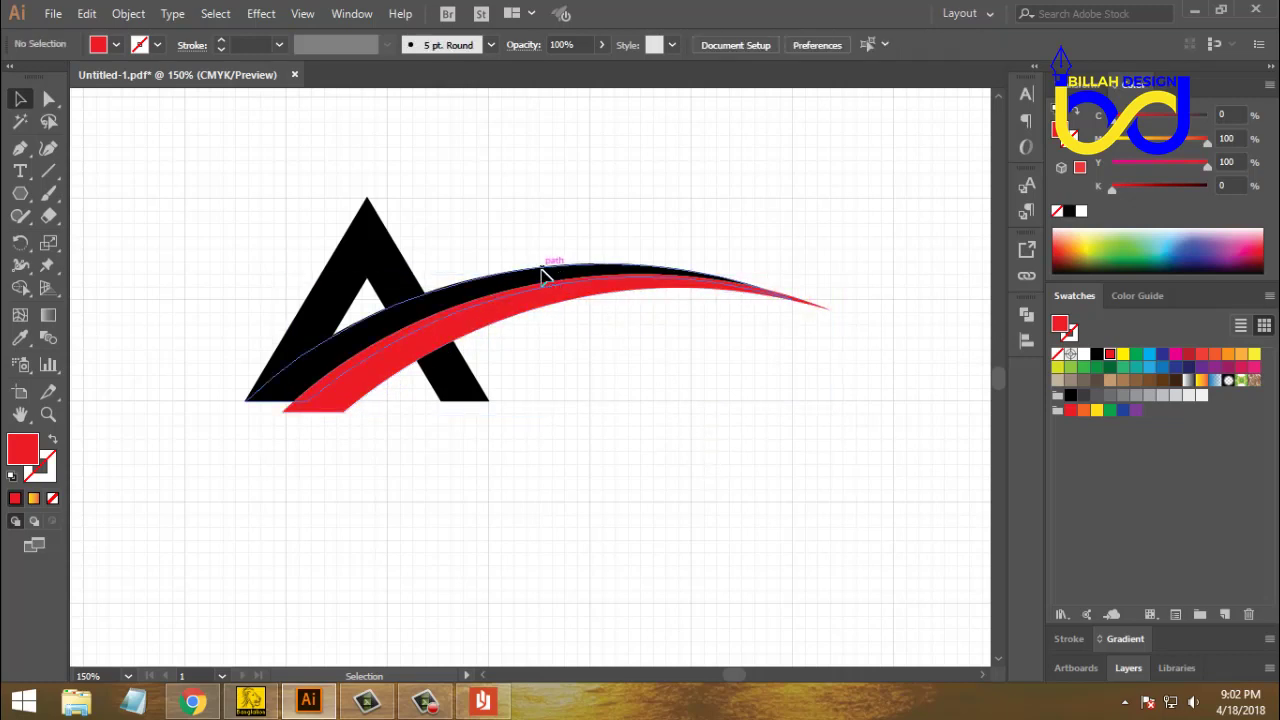
- Bring the black swoosh to the front so it overlaps the red one
left_click(552, 284)
left_click(641, 487)
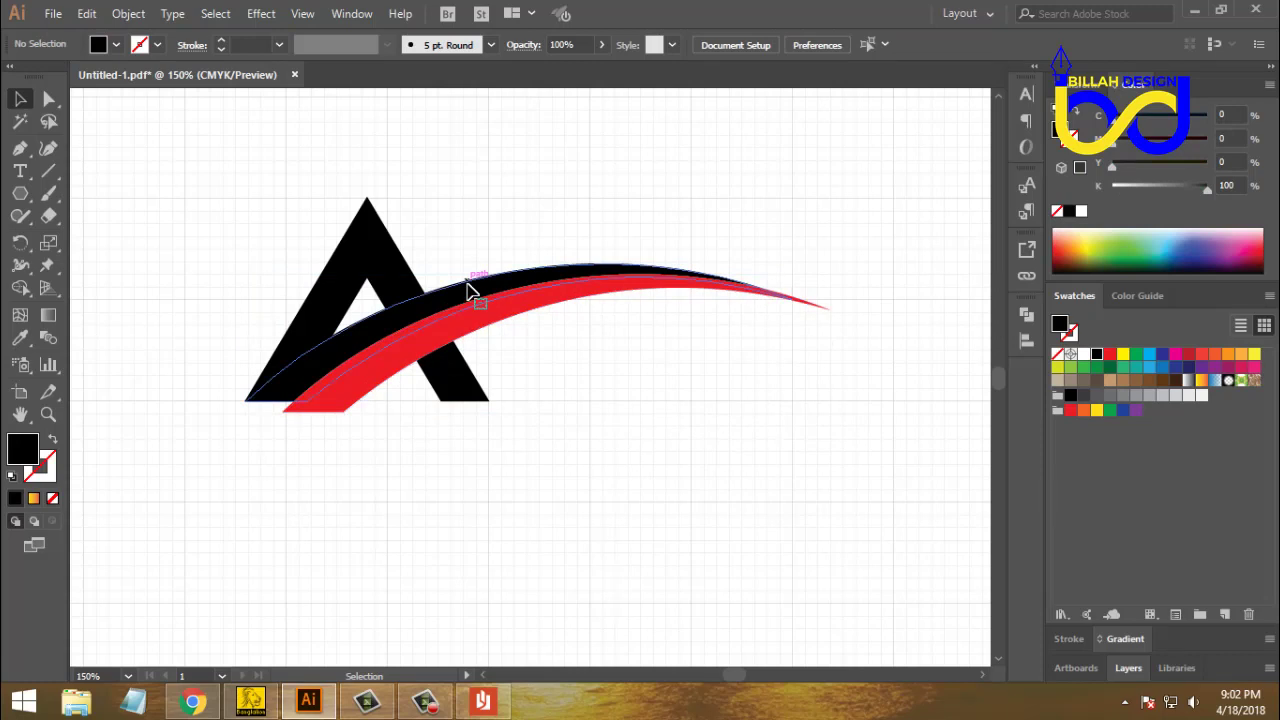
left_click(471, 289)
right_click(470, 290)
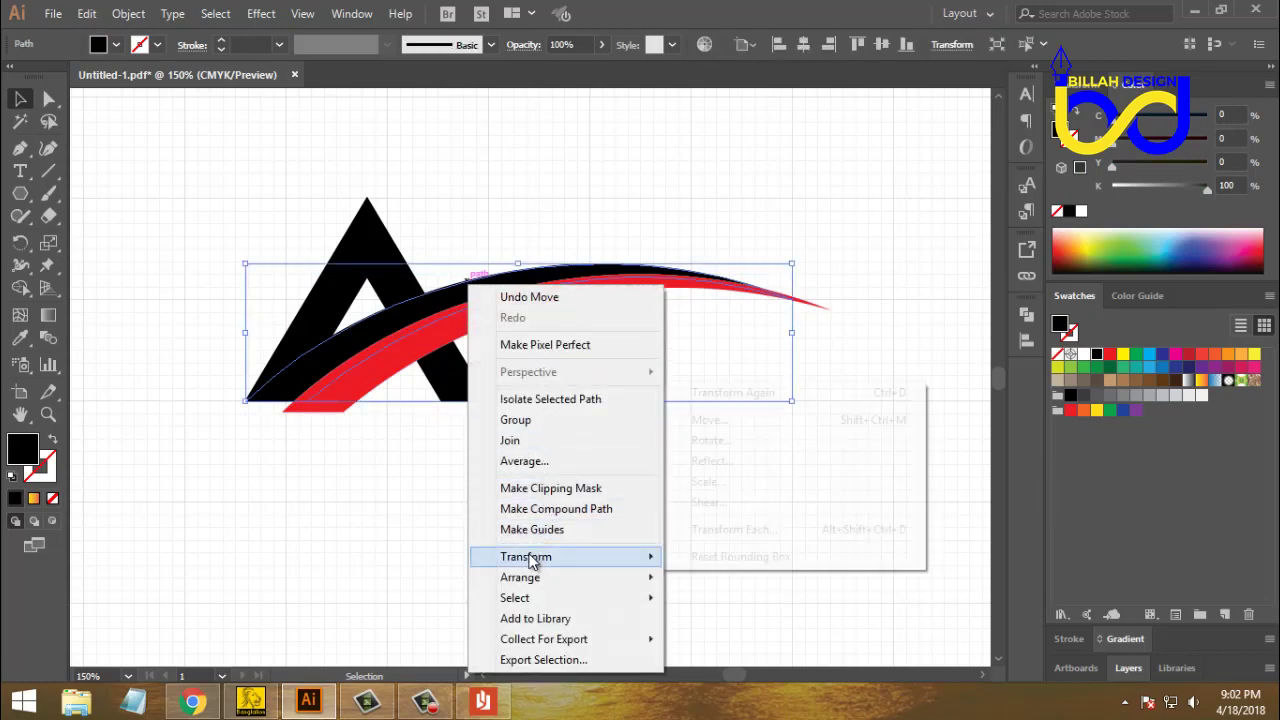
mouse_move(528, 582)
left_click(700, 580)
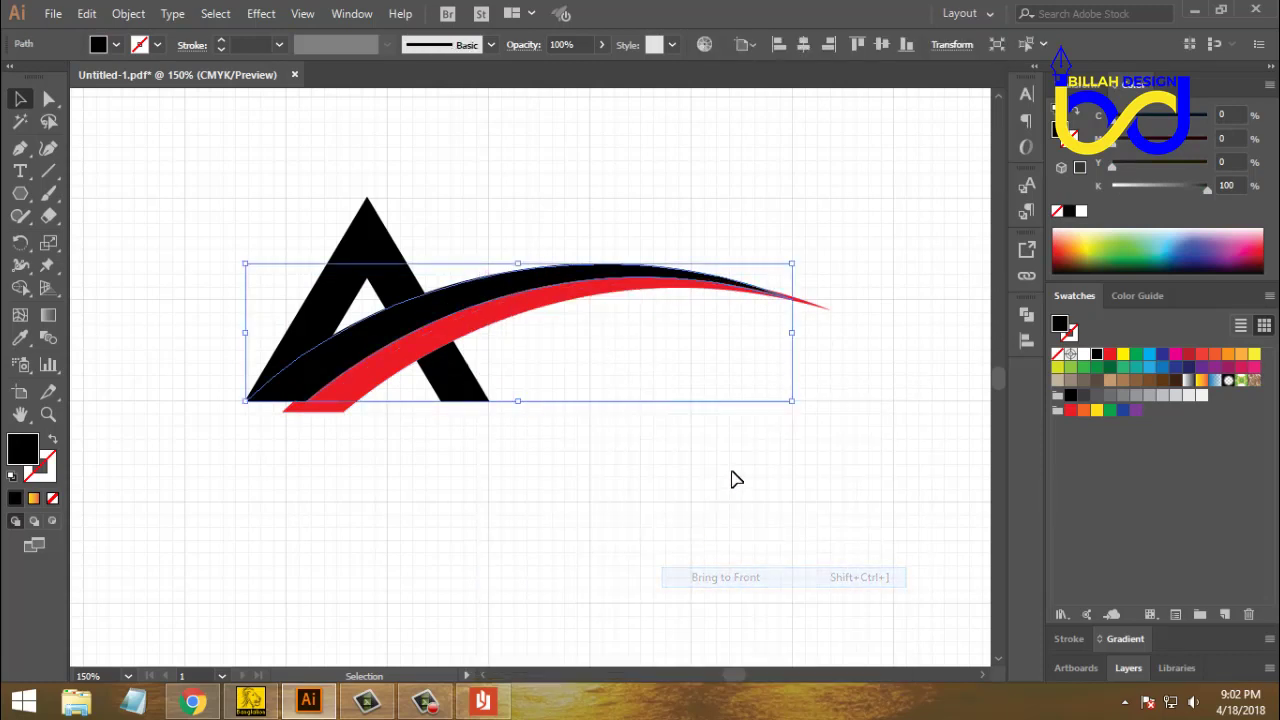
left_click(754, 476)
left_click_drag(783, 428, 786, 446)
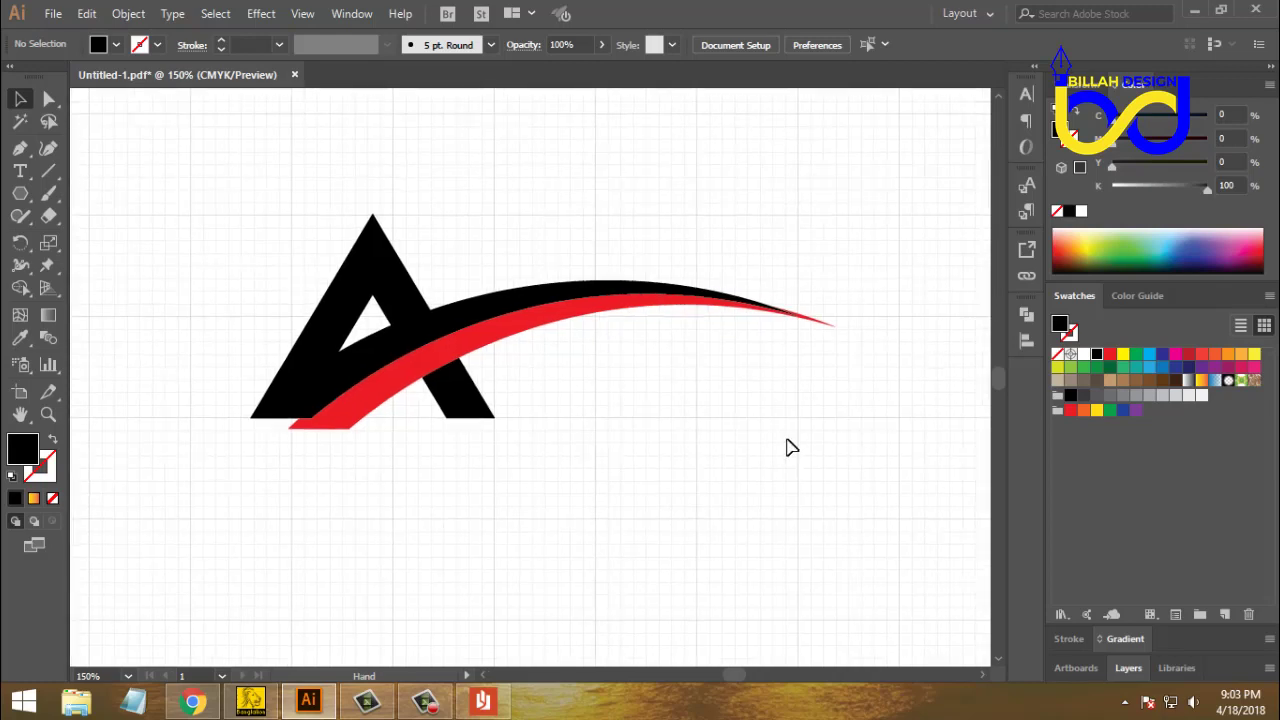
- Create an offset path 5 pt outward around the black swoosh, using miter joins
left_click(499, 304)
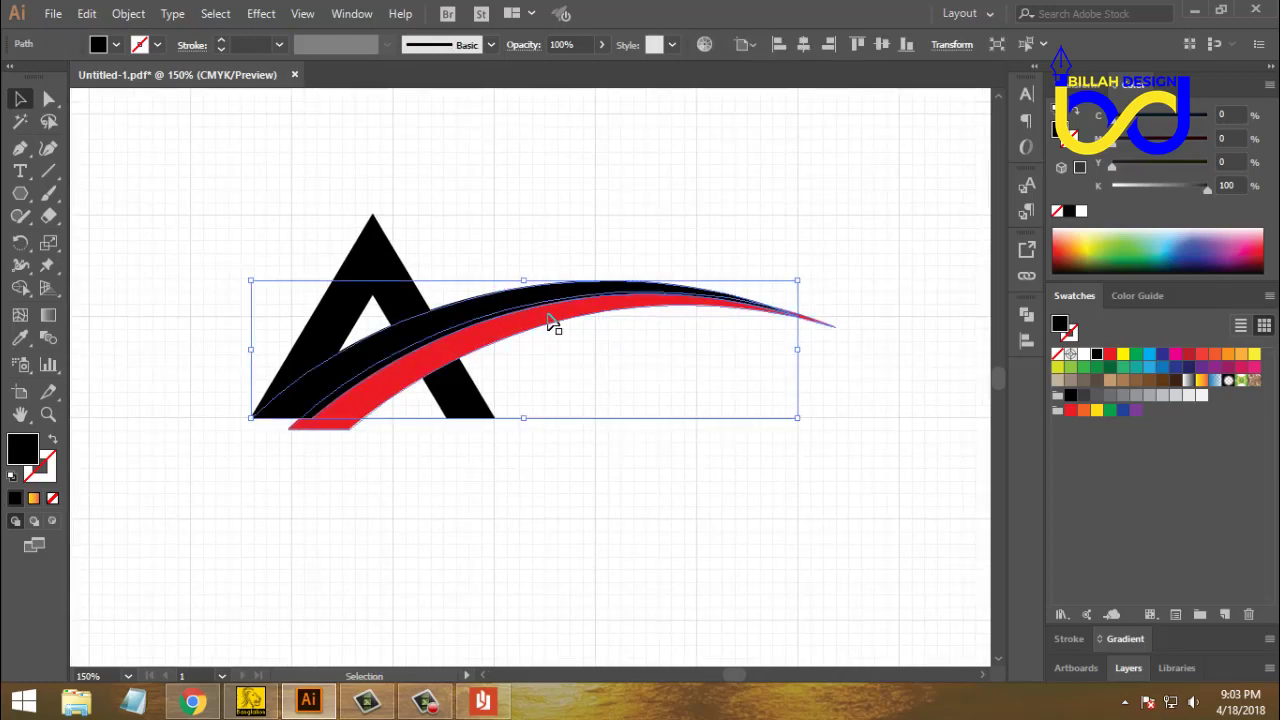
left_click(668, 350)
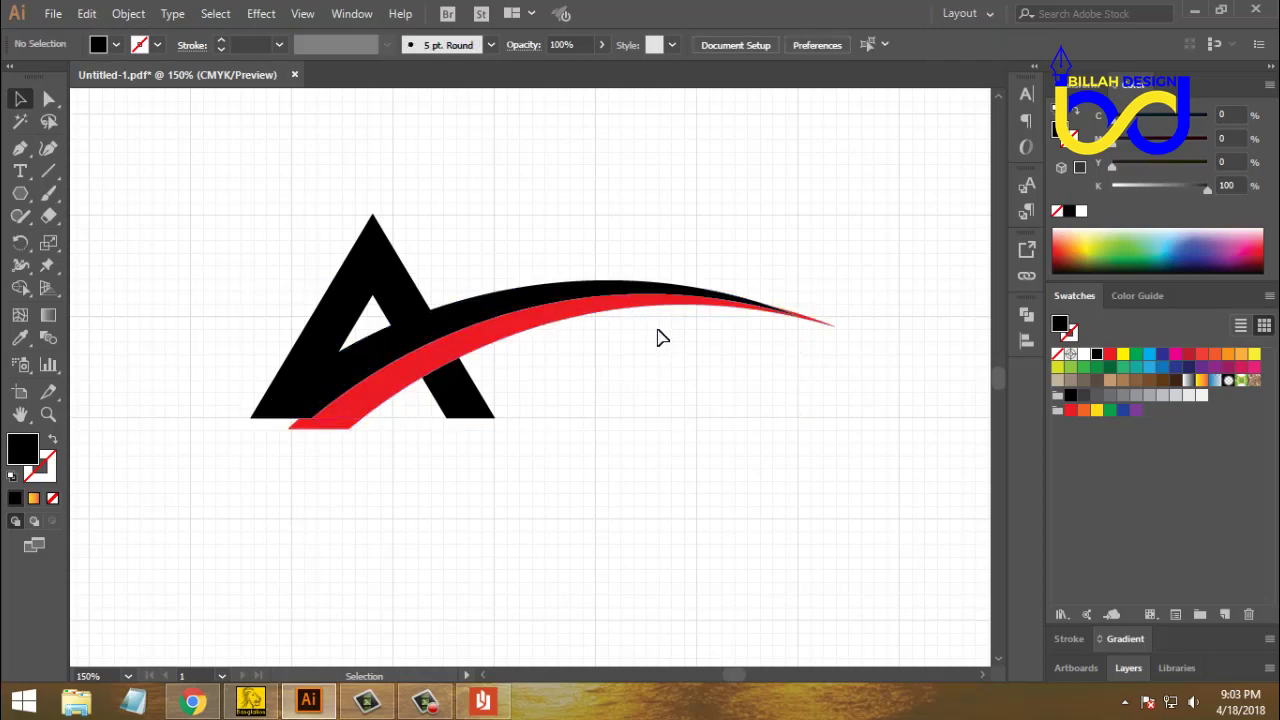
left_click(583, 293)
left_click(128, 14)
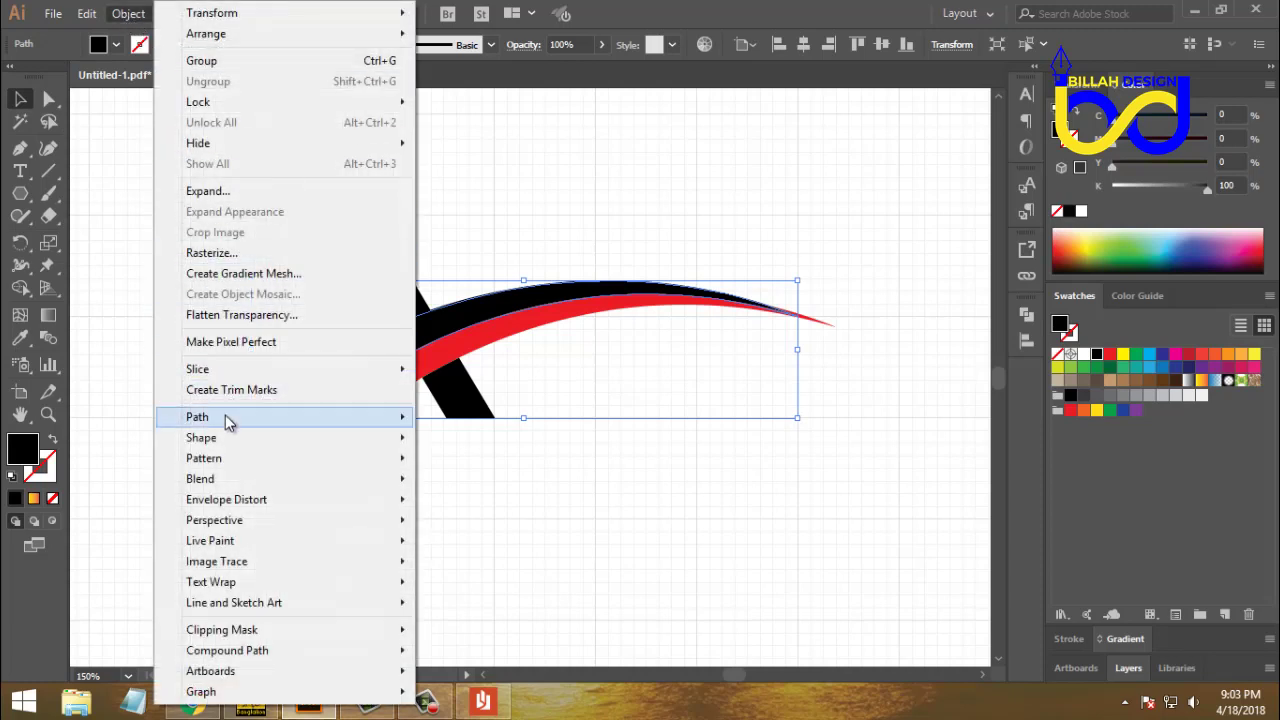
mouse_move(226, 418)
left_click(470, 486)
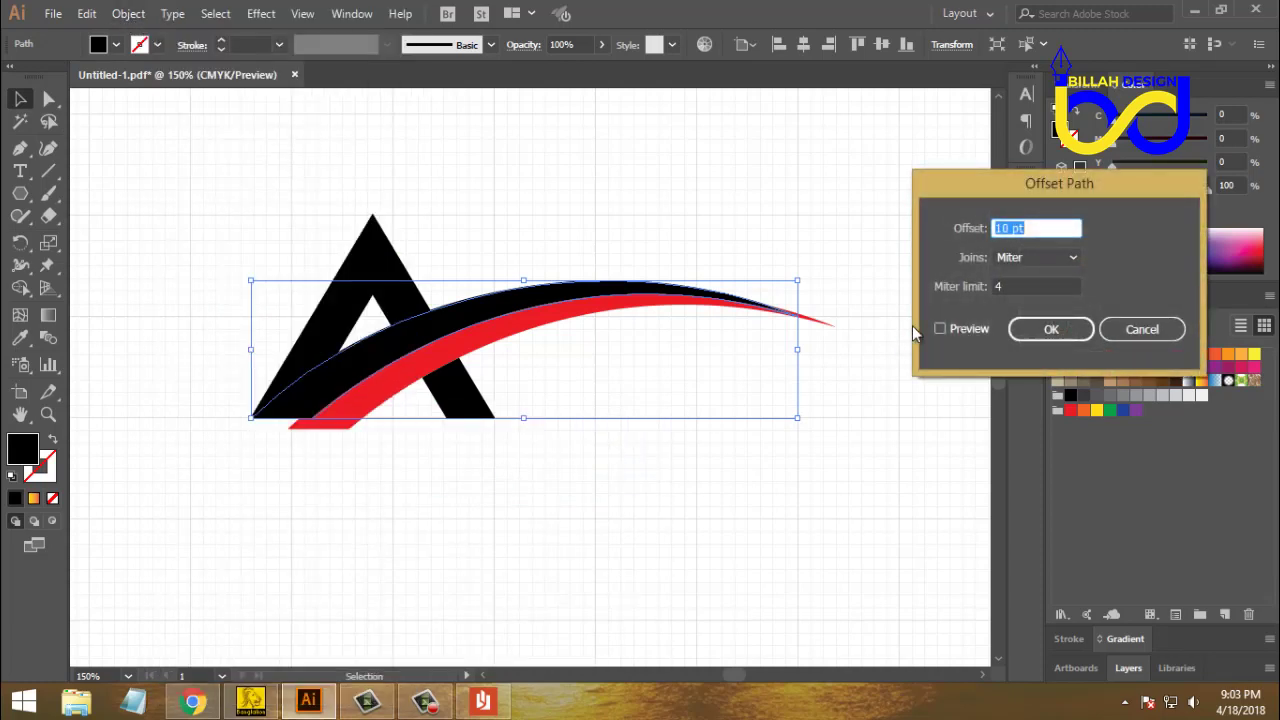
left_click(943, 329)
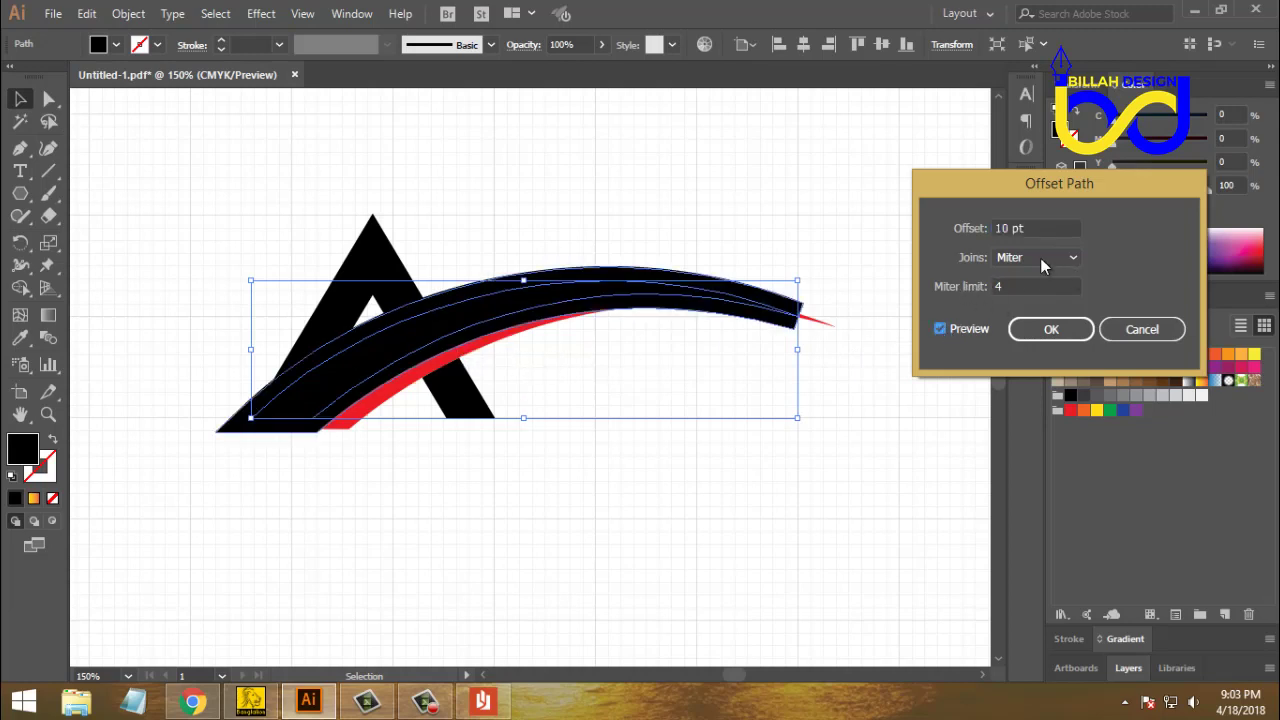
key("Down")
key("Down")
key("Down")
key("Down")
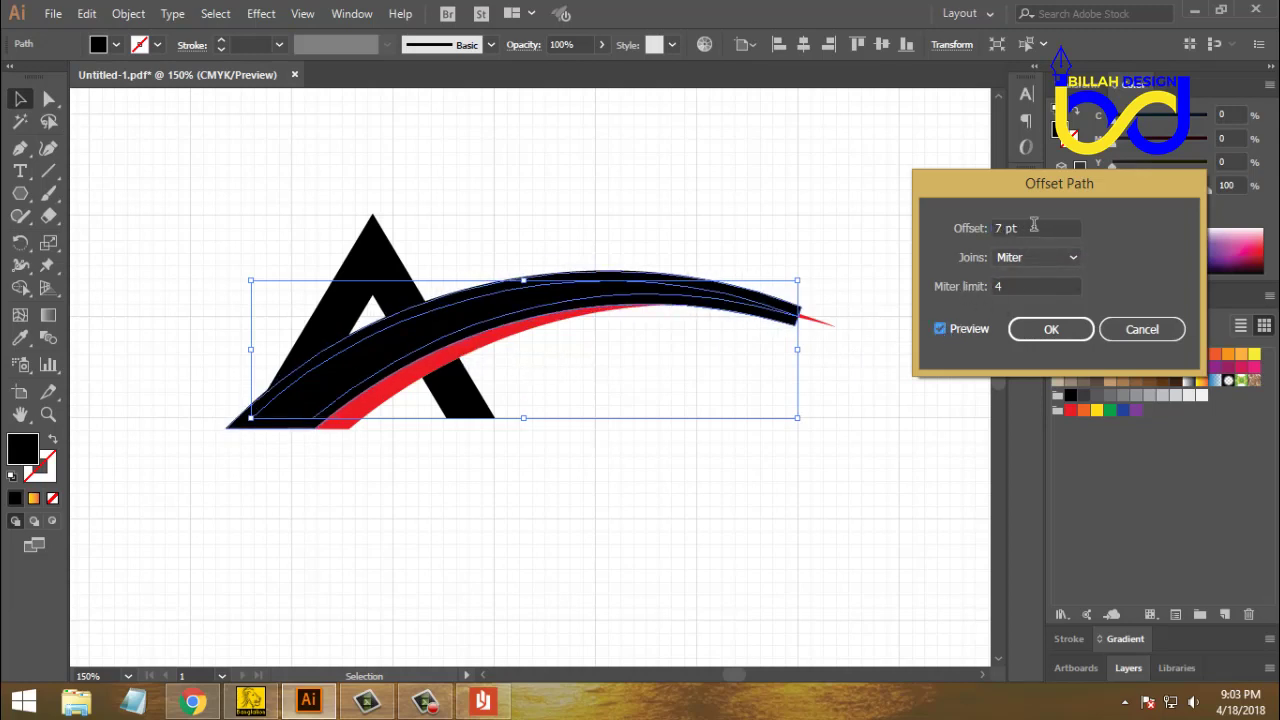
key("Down")
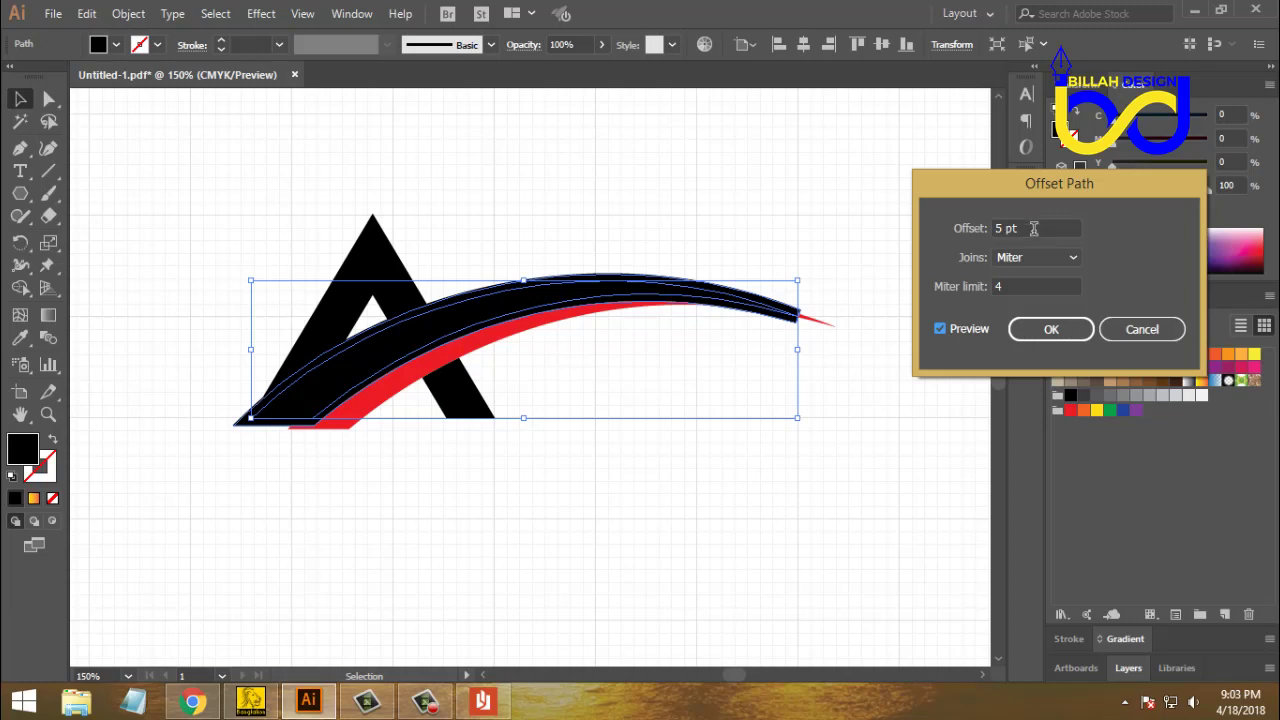
left_click(1051, 329)
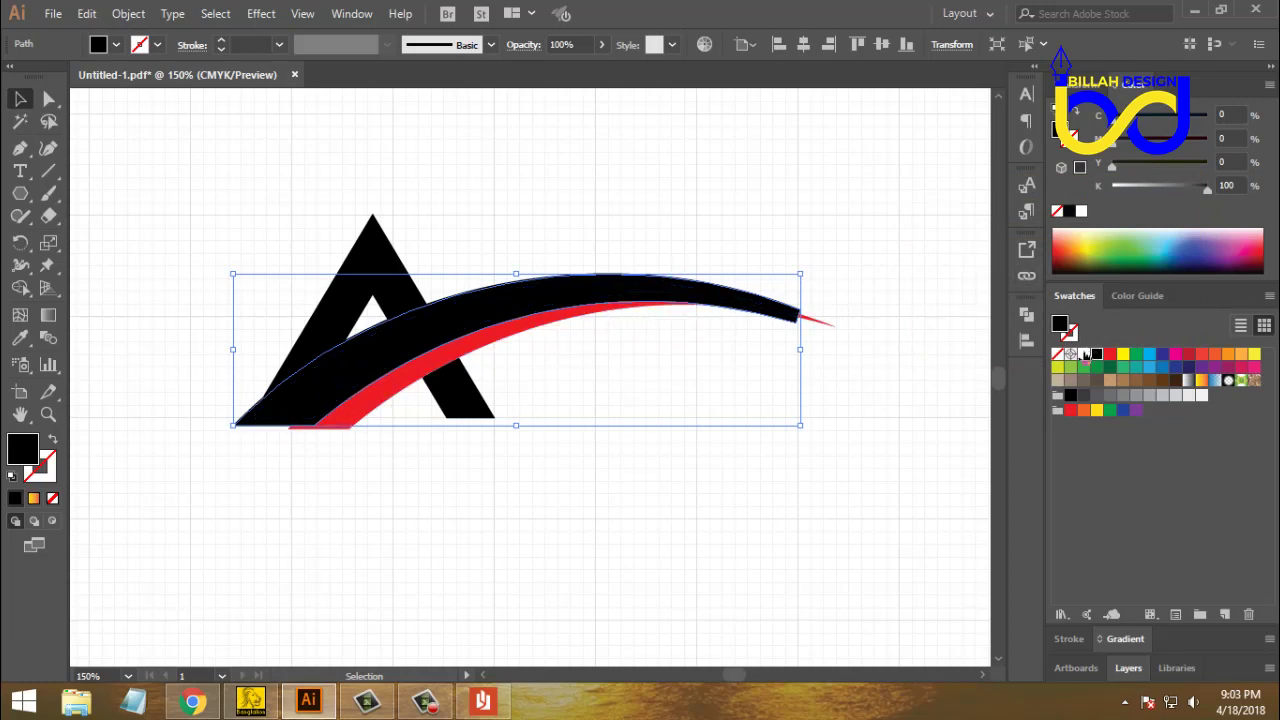
- Fill the offset copy of the swoosh with white
left_click(1085, 355)
left_click(662, 393)
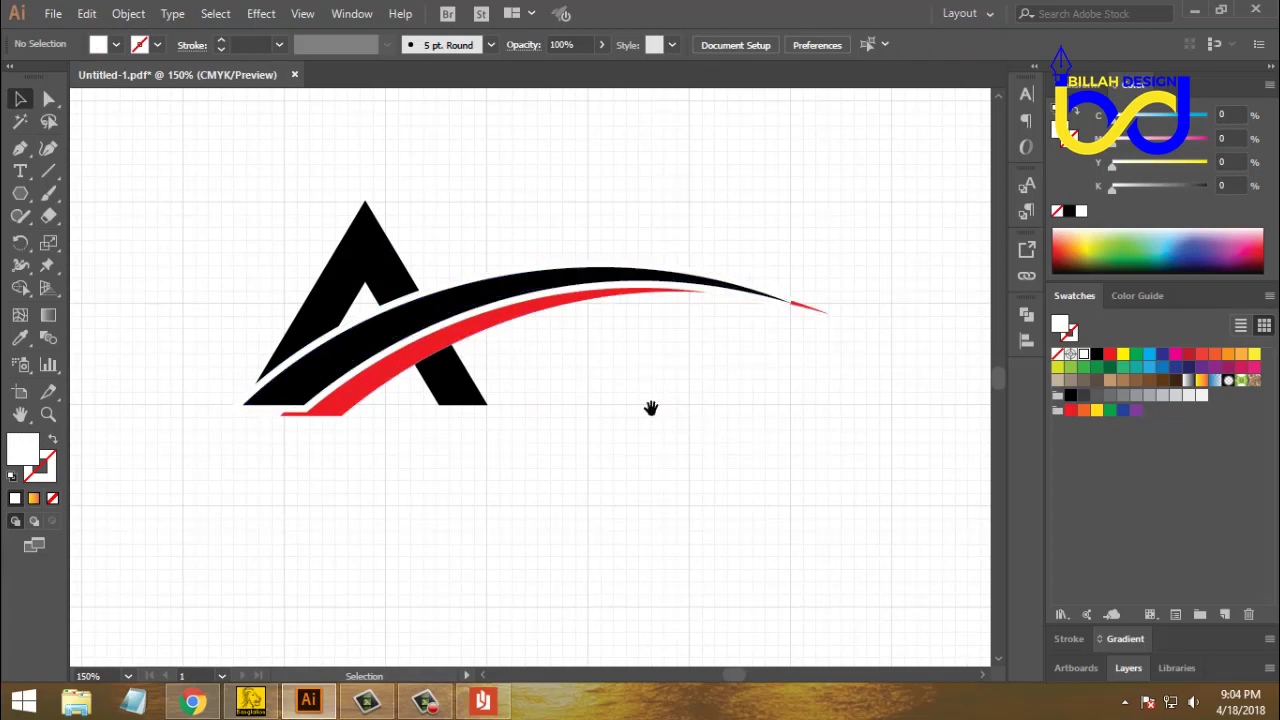
left_click_drag(651, 408, 673, 402)
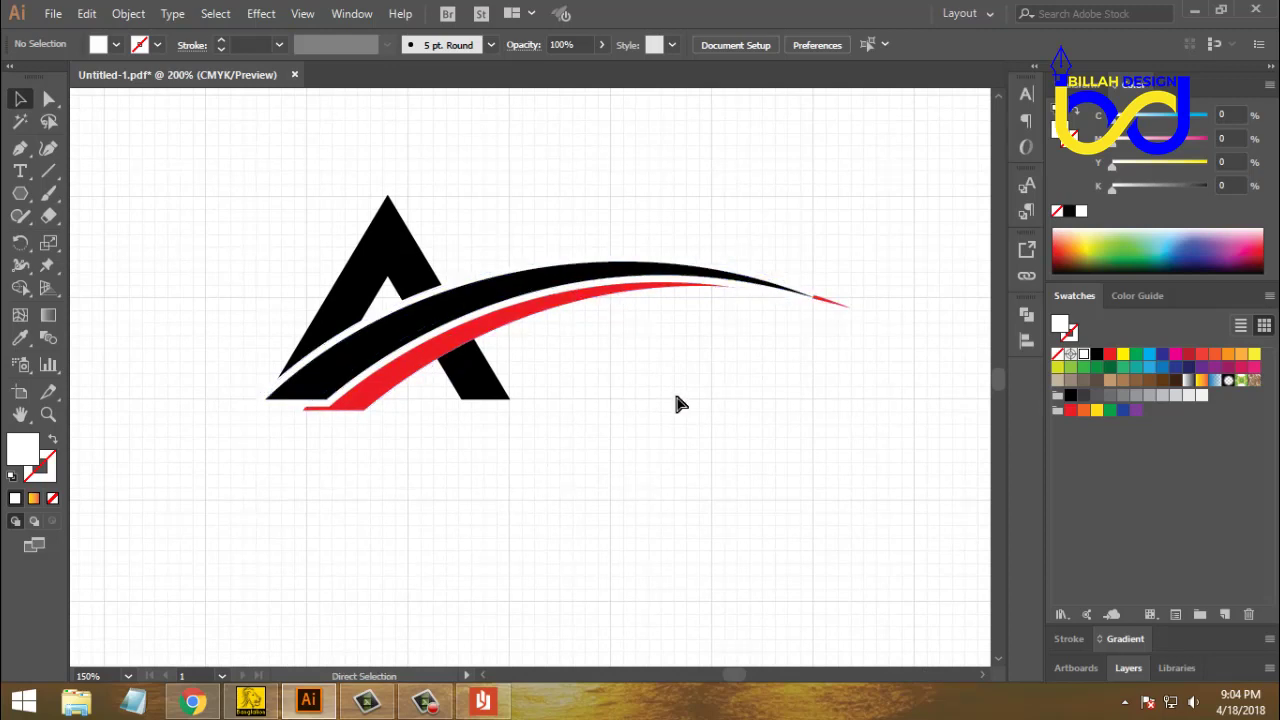
- Nudge the red swoosh's outer bottom anchor to the left in small increments to narrow its base
key("ctrl+=")
scroll(609, 371, "down", 1)
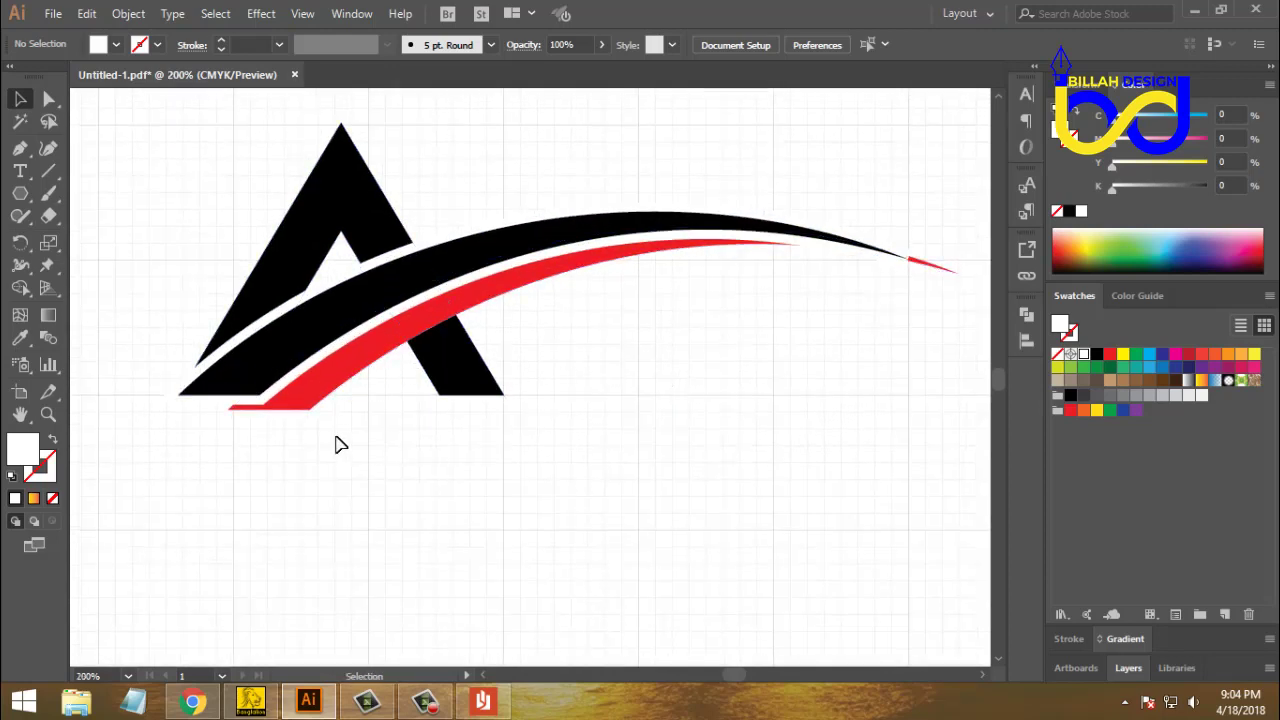
left_click(49, 99)
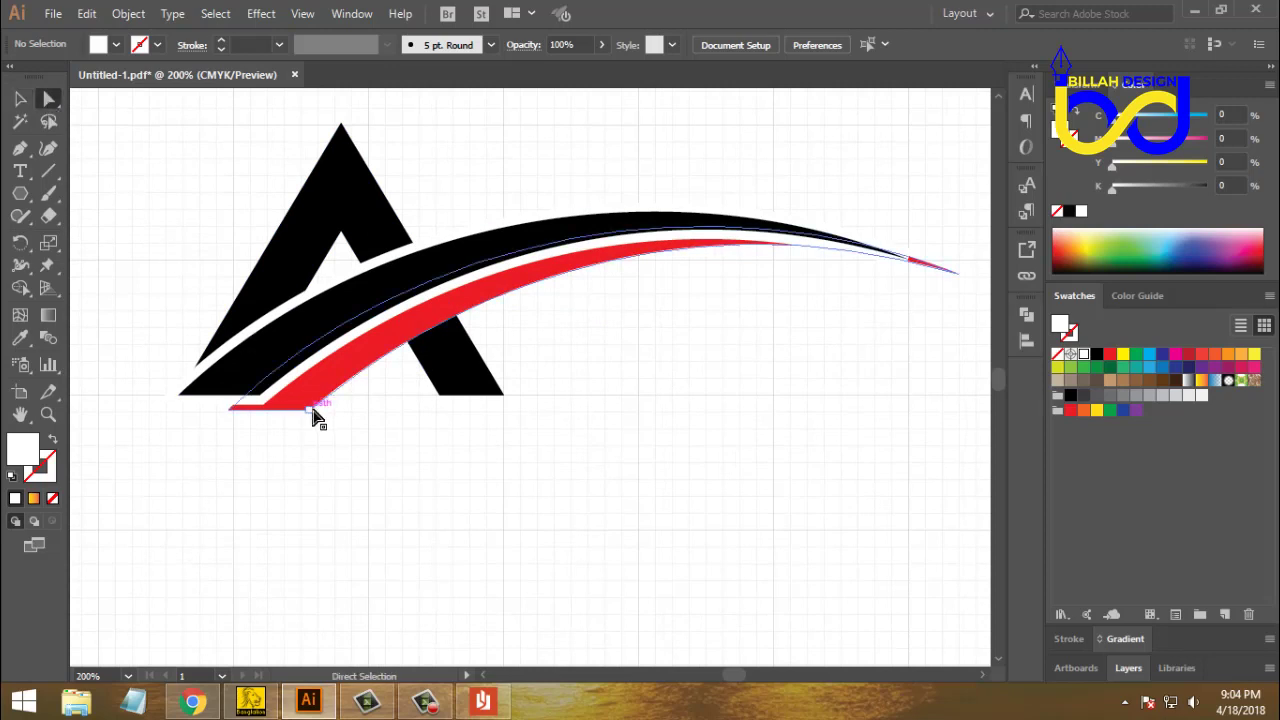
left_click(312, 410)
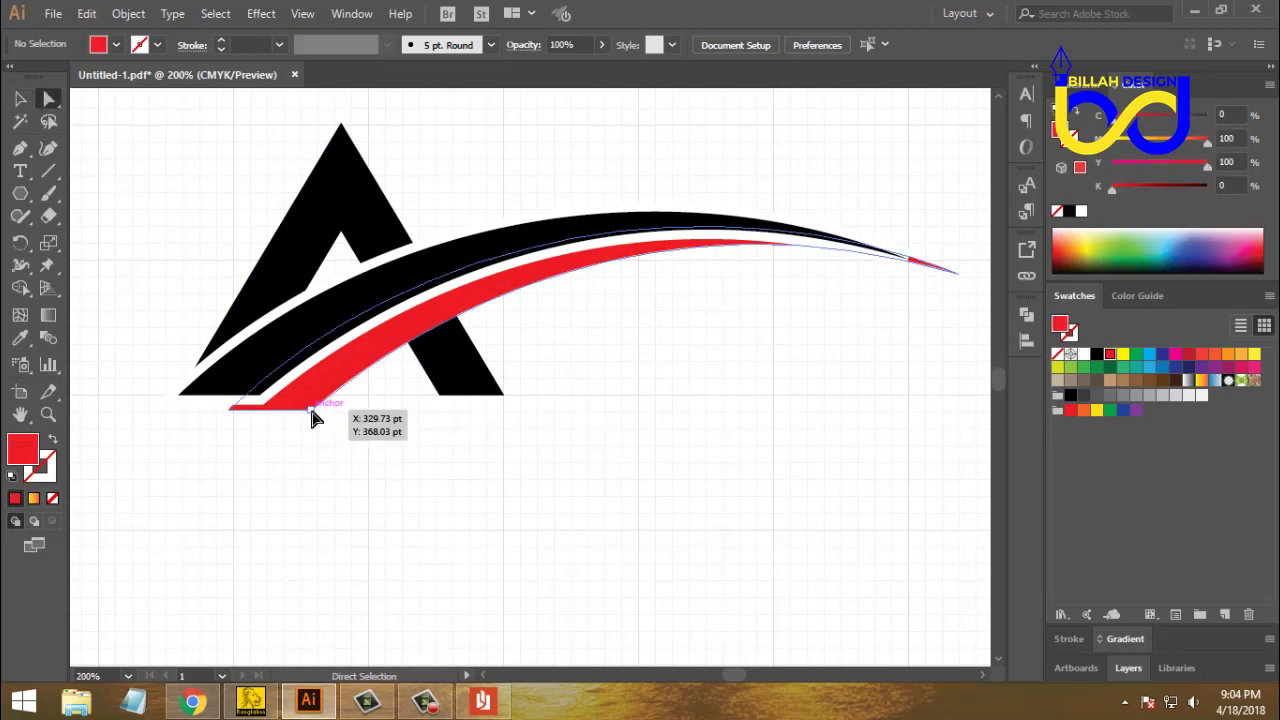
left_click(311, 409)
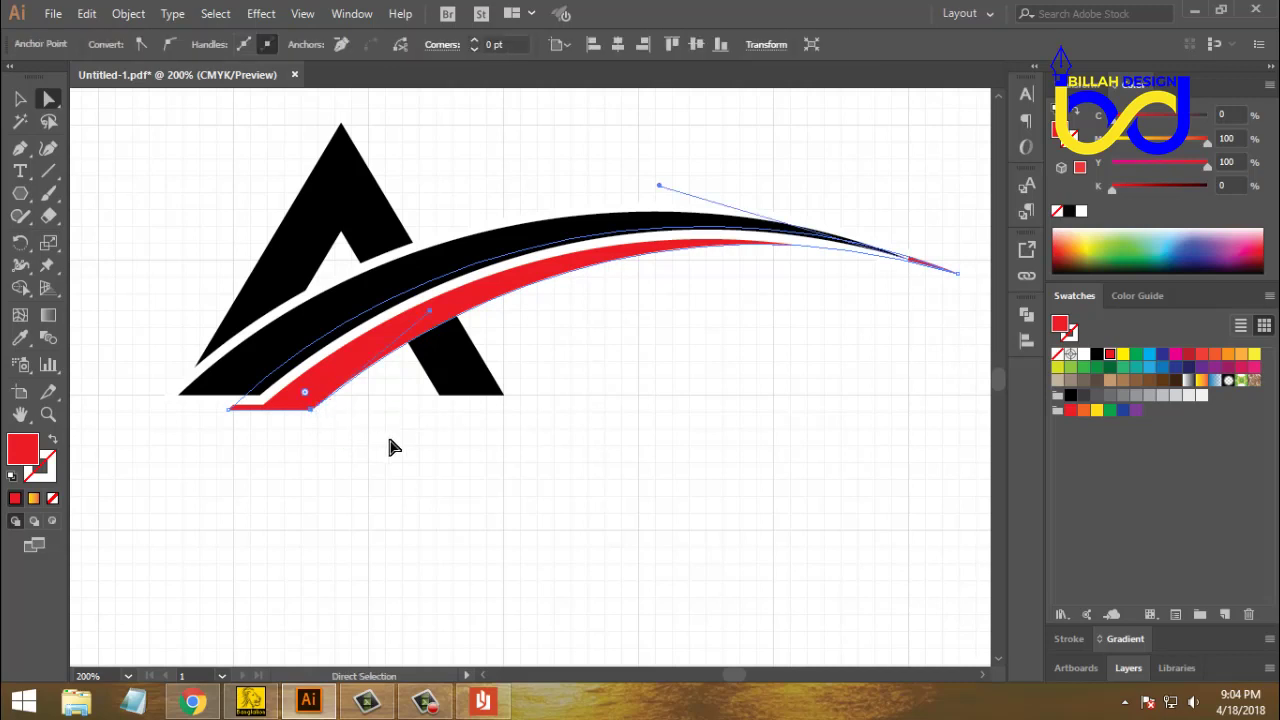
key("Left")
key("Left")
key("Left")
key("Left")
key("Left")
key("Left")
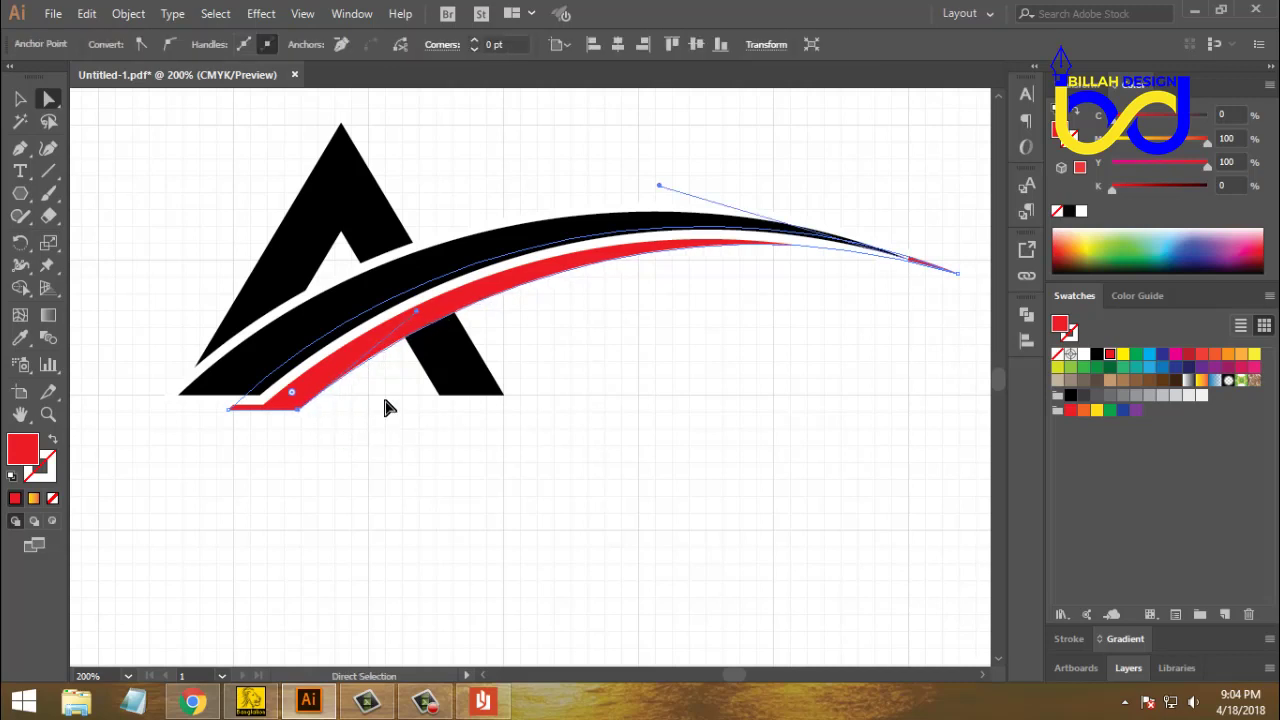
key("Left")
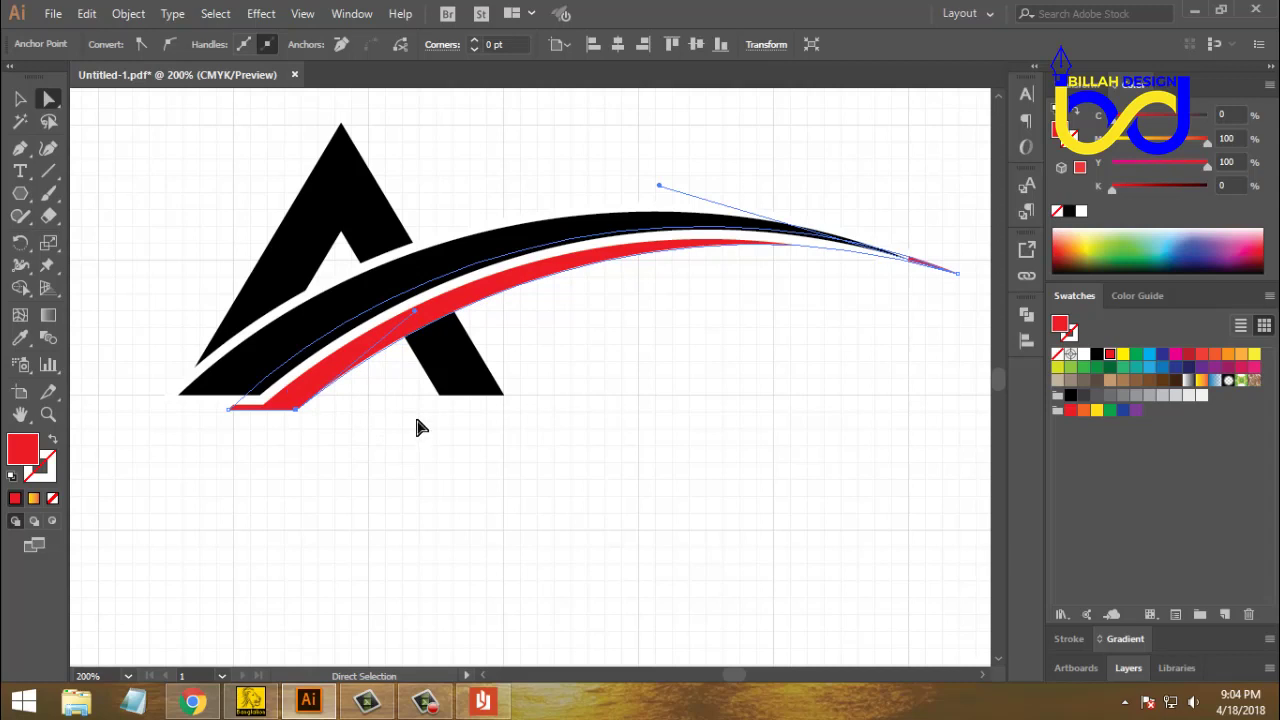
left_click(419, 428)
- Reshape the red swoosh's lower curve by moving its base anchor's handle slightly up and to the right
left_click(515, 289)
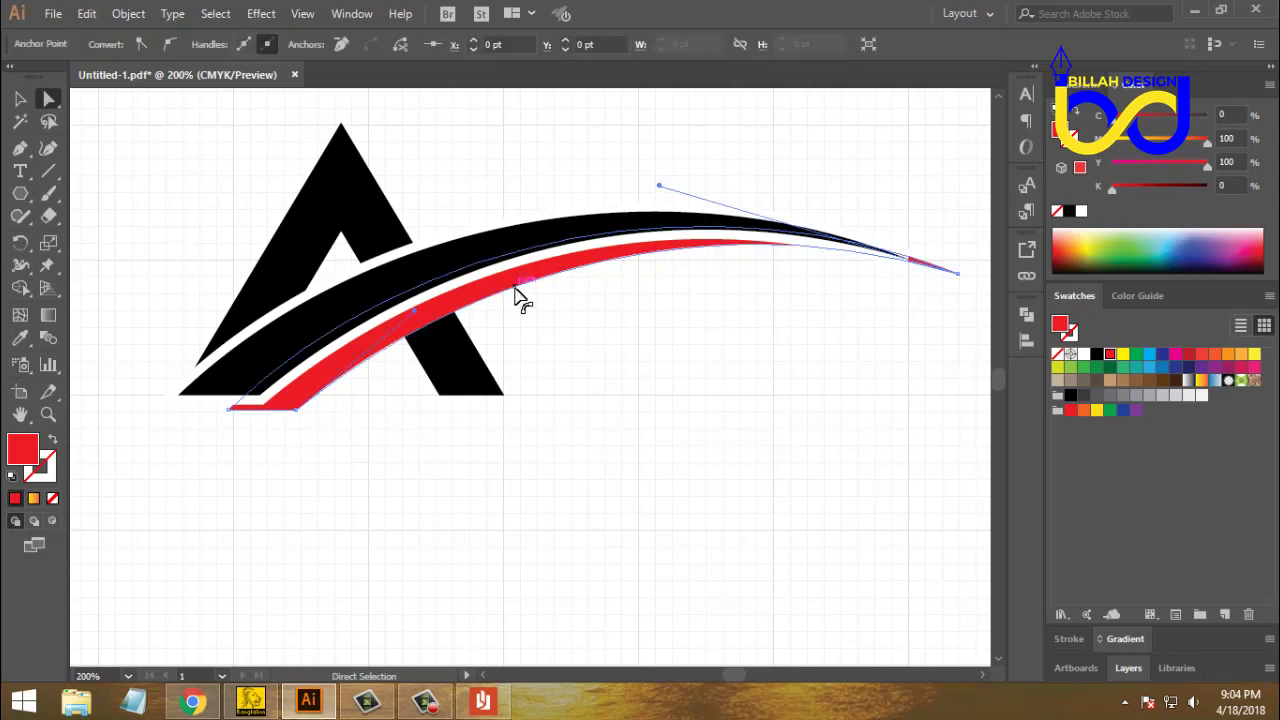
left_click_drag(414, 314, 428, 302)
left_click(657, 406)
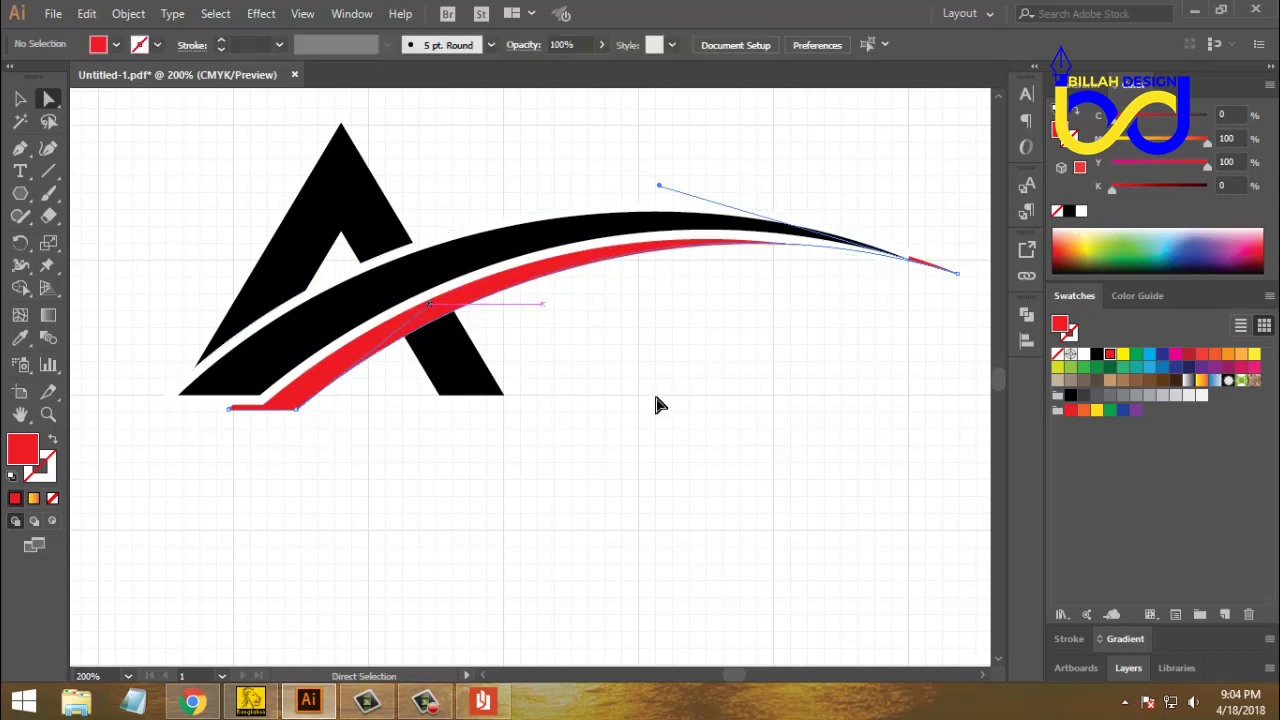
left_click_drag(677, 394, 680, 410)
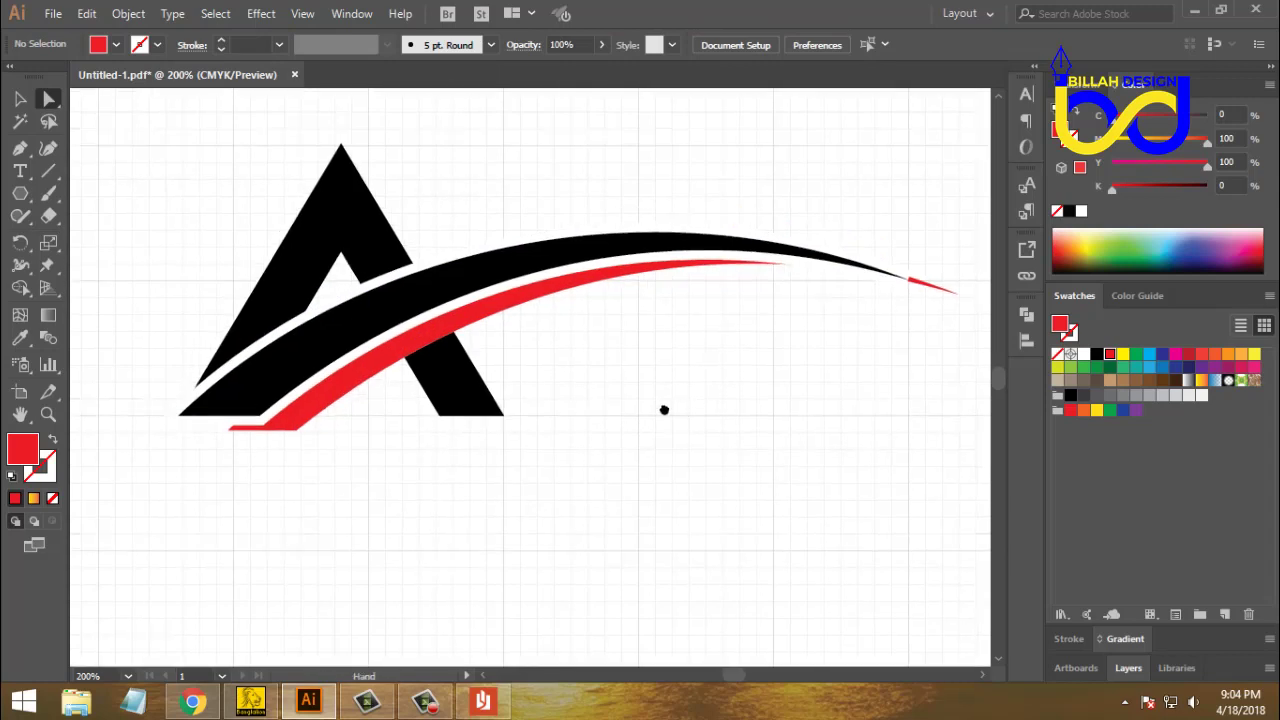
scroll(664, 410, "right", 2)
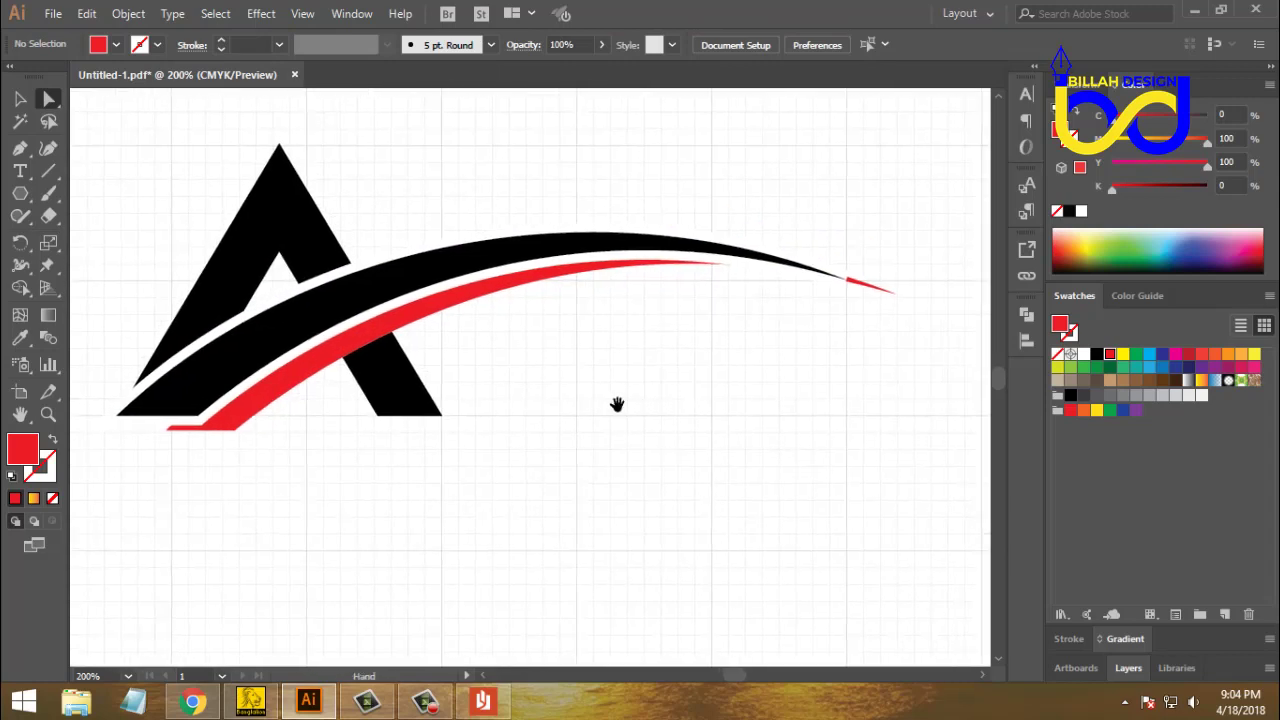
left_click(652, 276)
left_click(705, 398)
left_click_drag(591, 397, 605, 398)
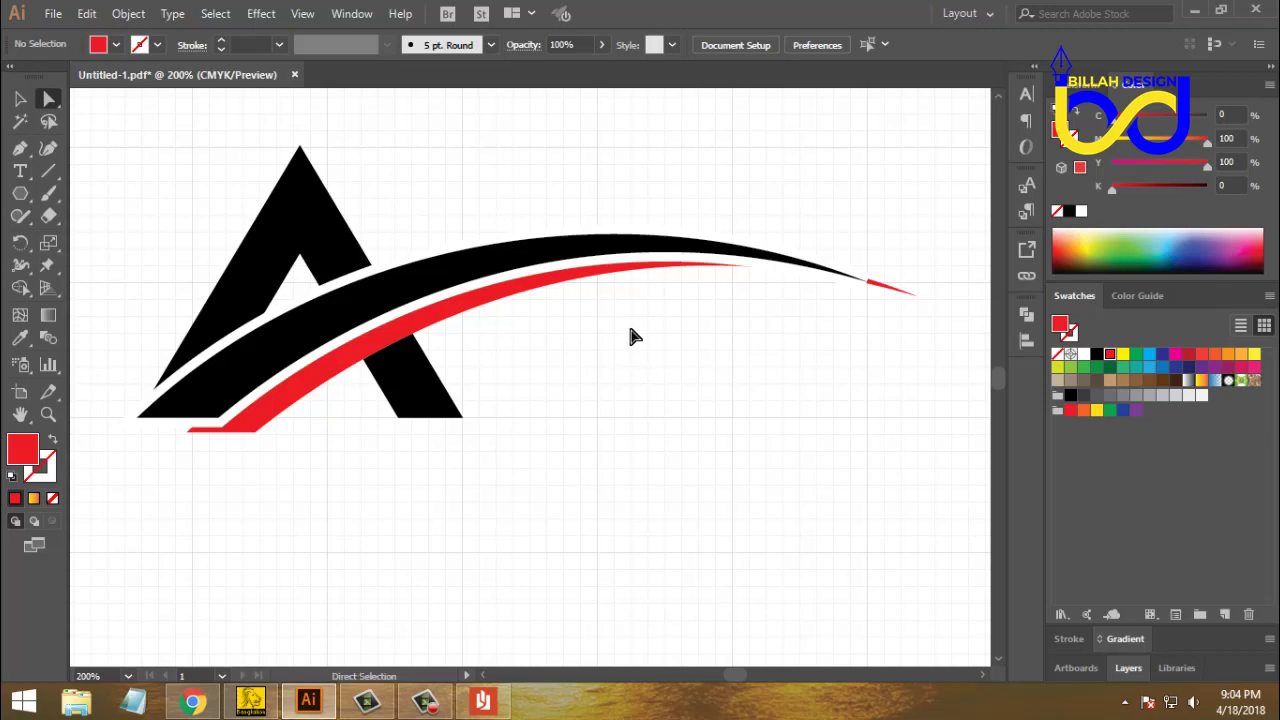
- Subtract the white offset shape from the red swoosh with the Pathfinder's Minus Front operation
left_click(597, 236)
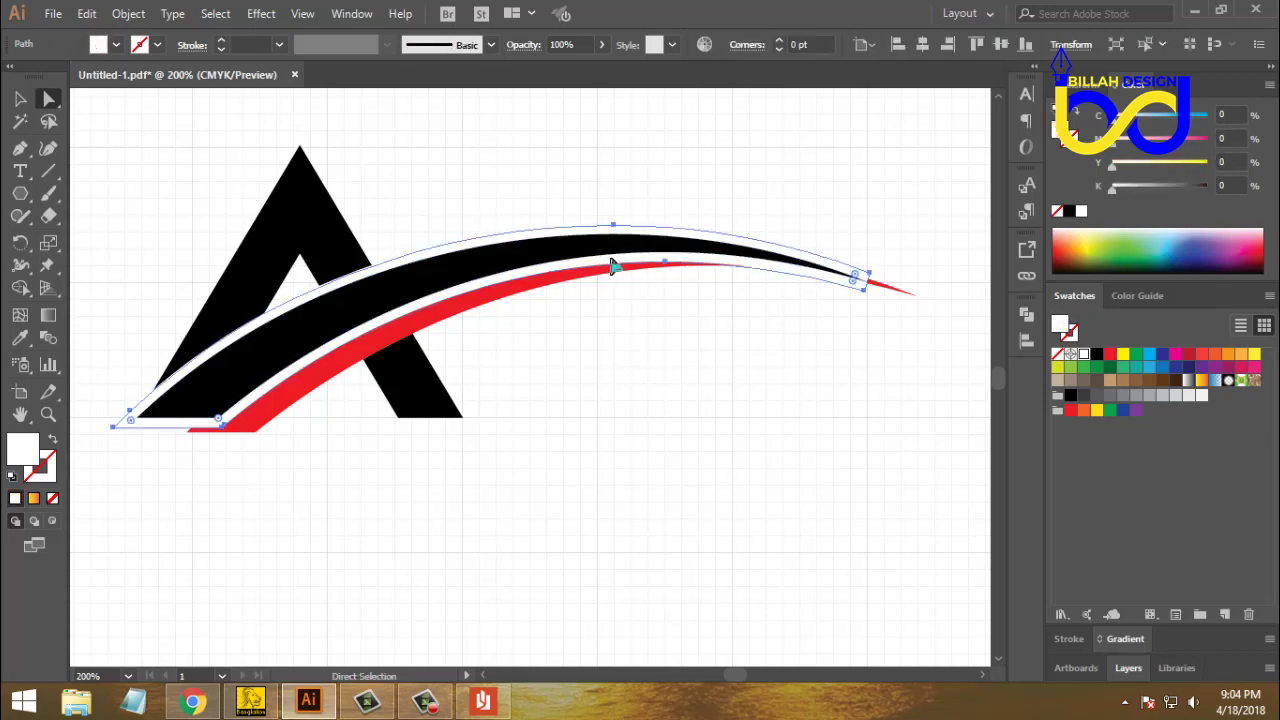
left_click(657, 331)
left_click(484, 305)
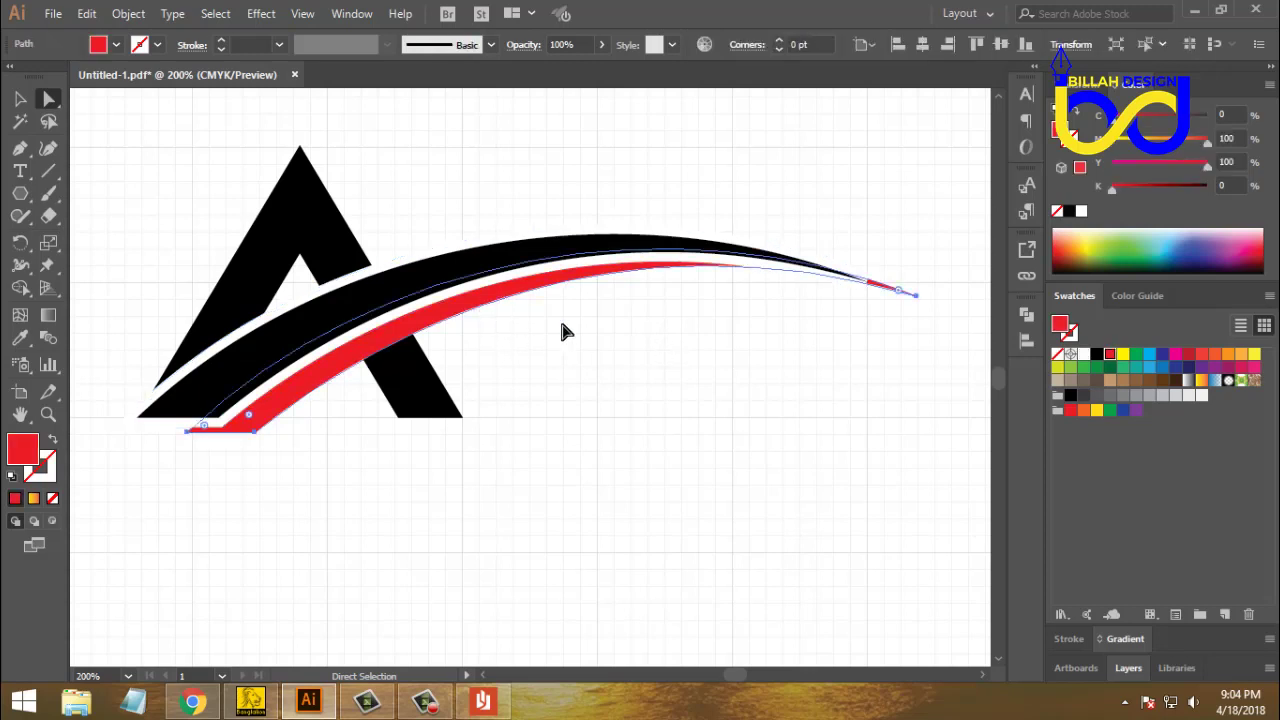
left_click(612, 325)
left_click_drag(613, 315, 652, 263)
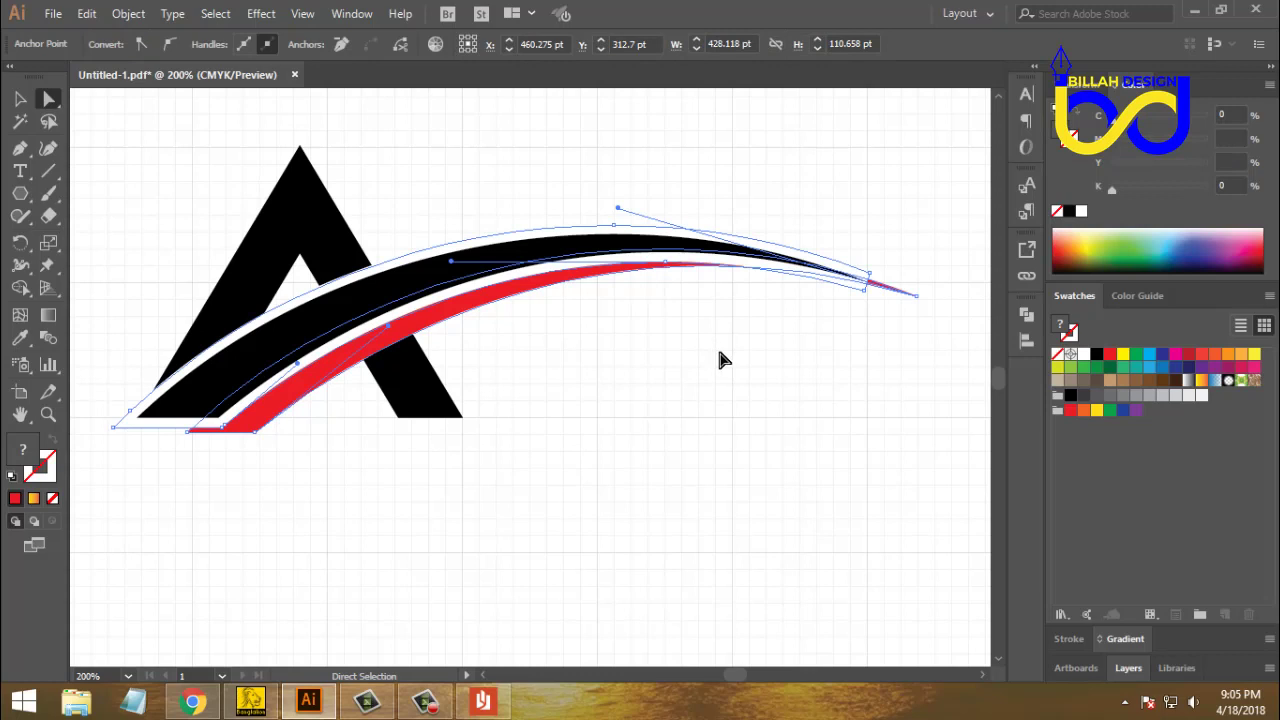
left_click(1026, 314)
left_click(843, 354)
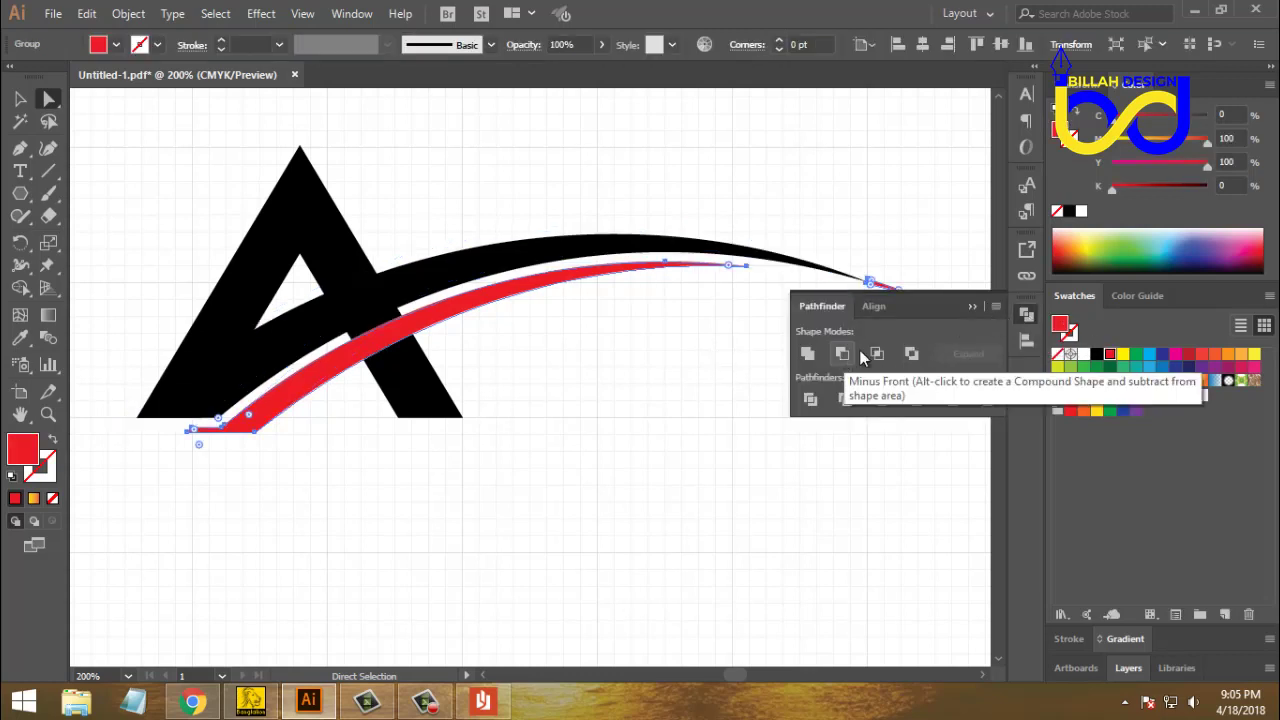
left_click(1026, 314)
left_click(738, 444)
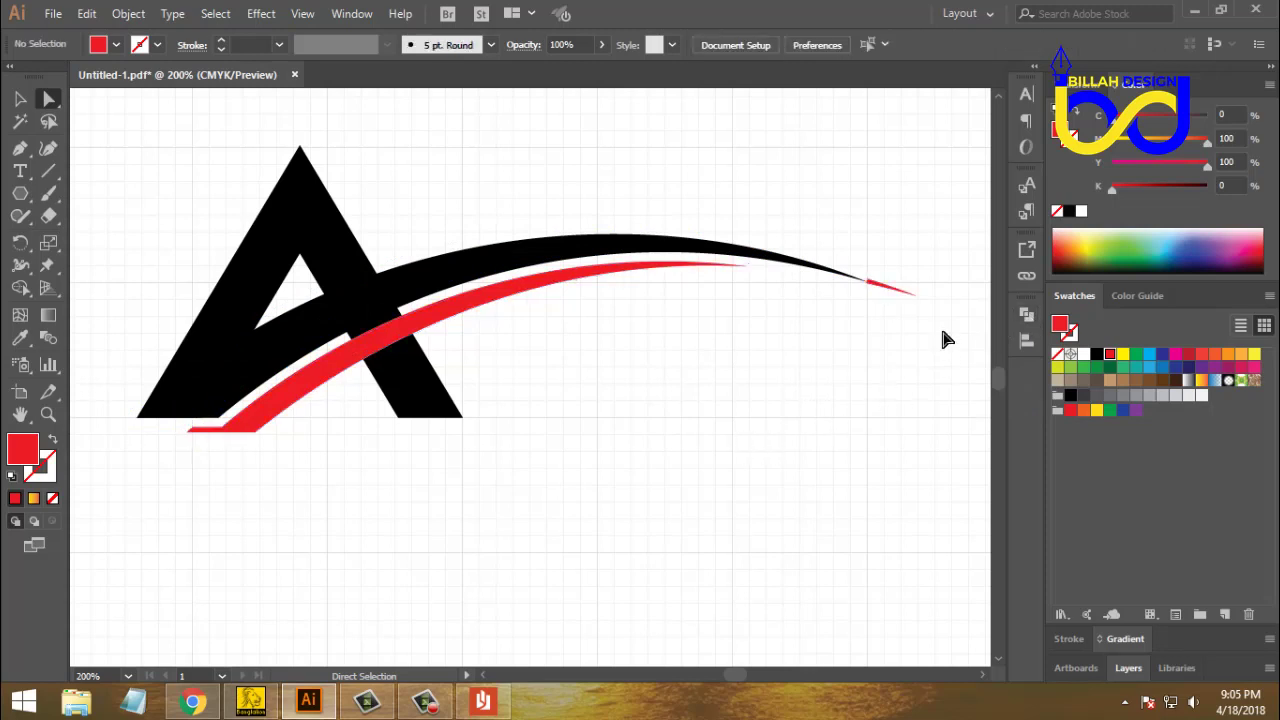
- Delete the leftover red fragment at the tip of the black swoosh
left_click(897, 291)
key("Delete")
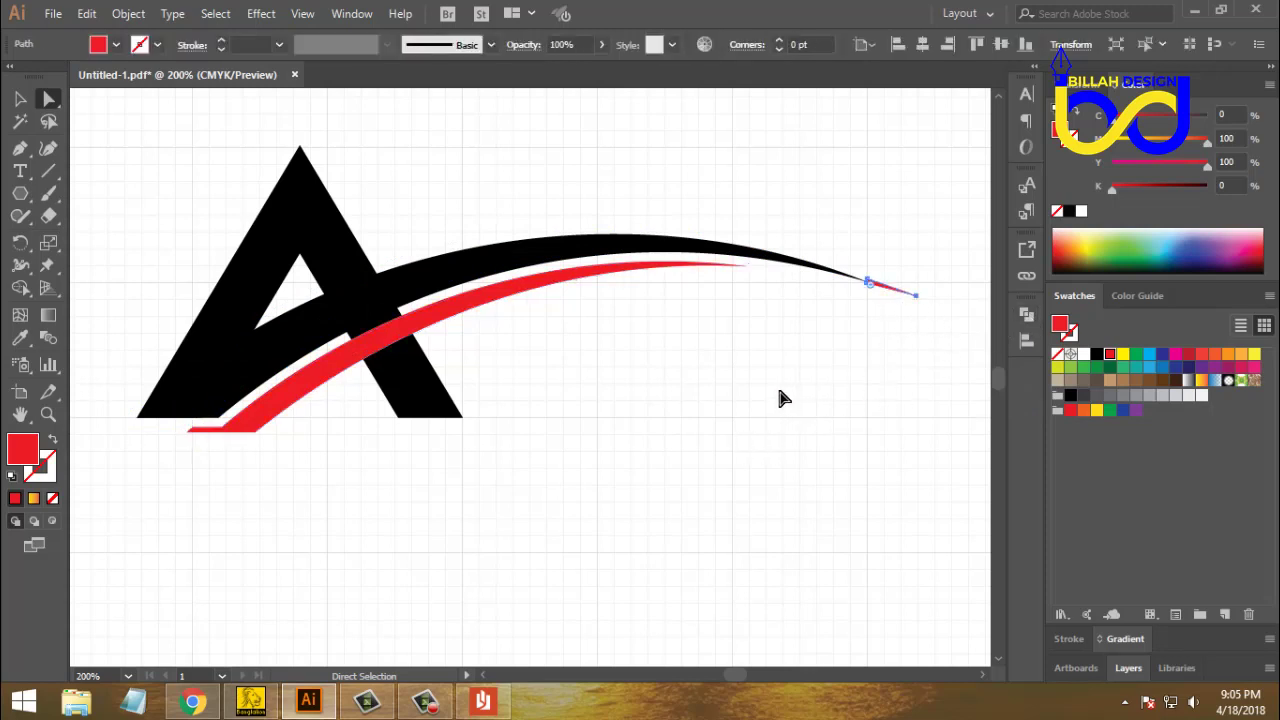
- Remove the selected red sliver and draw a rectangle over the red swoosh's foot, with its upper edge on the A's baseline
key("Delete")
left_click_drag(603, 425, 649, 391)
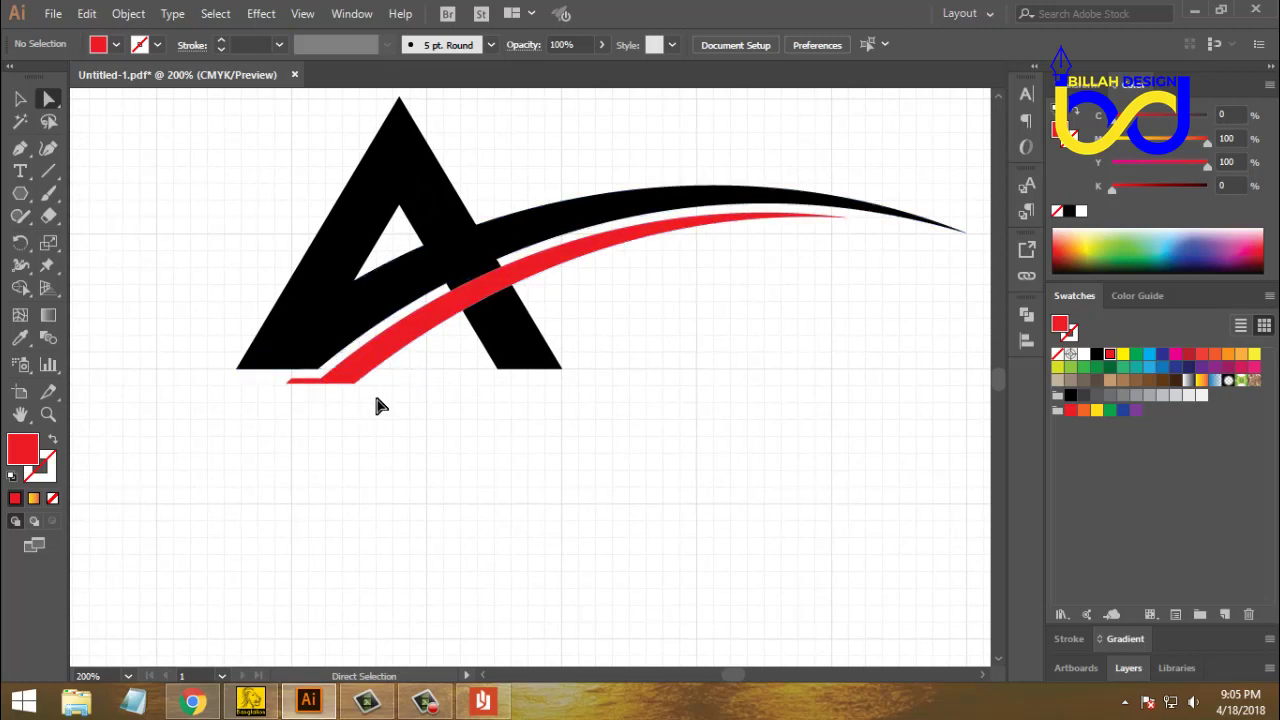
left_click(20, 193)
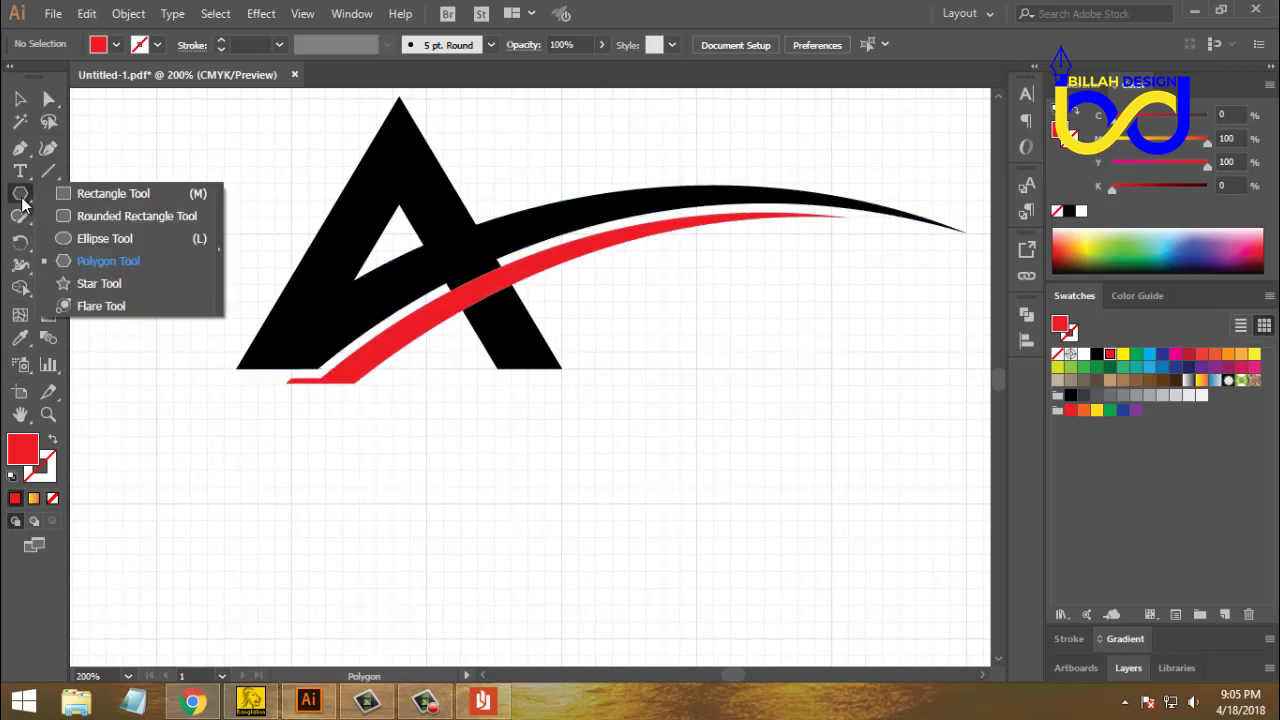
left_click(66, 196)
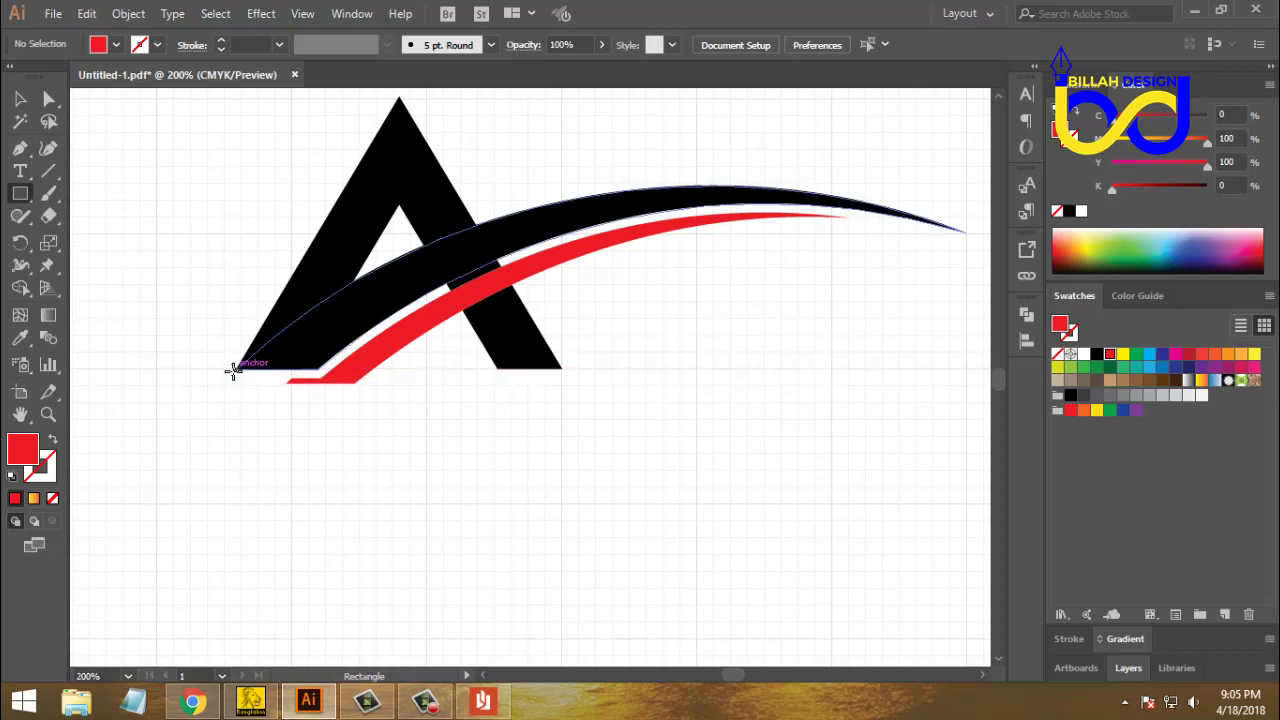
left_click_drag(231, 371, 383, 366)
- Subtract the rectangle from the red swoosh with Minus Front so its foot is trimmed flush with the A's baseline
left_click(48, 98)
left_click(1026, 316)
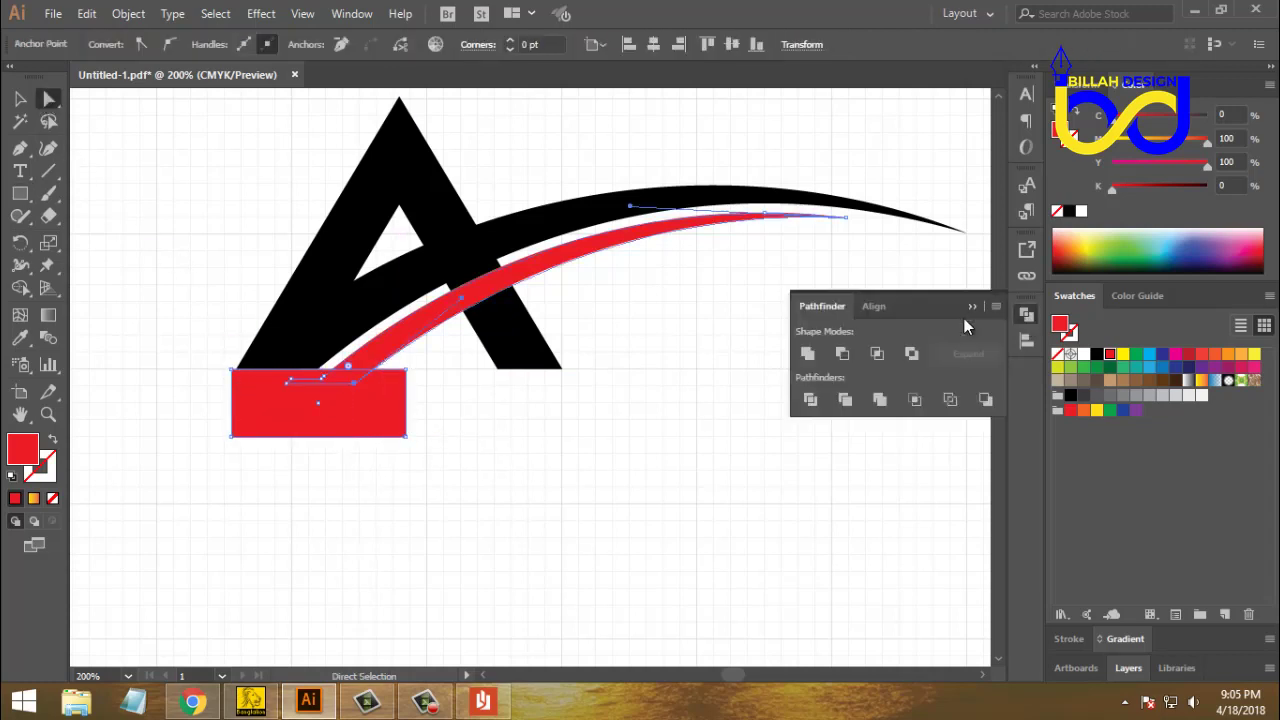
left_click(840, 357)
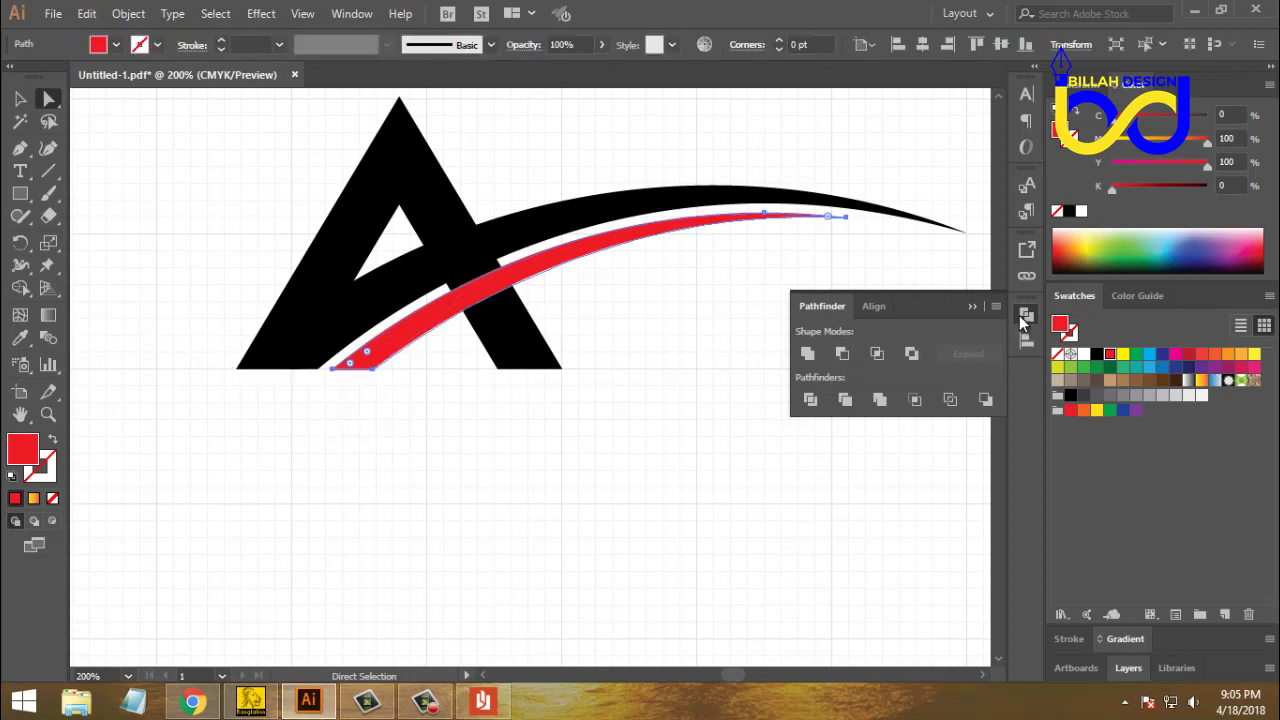
left_click(1024, 314)
left_click(690, 442)
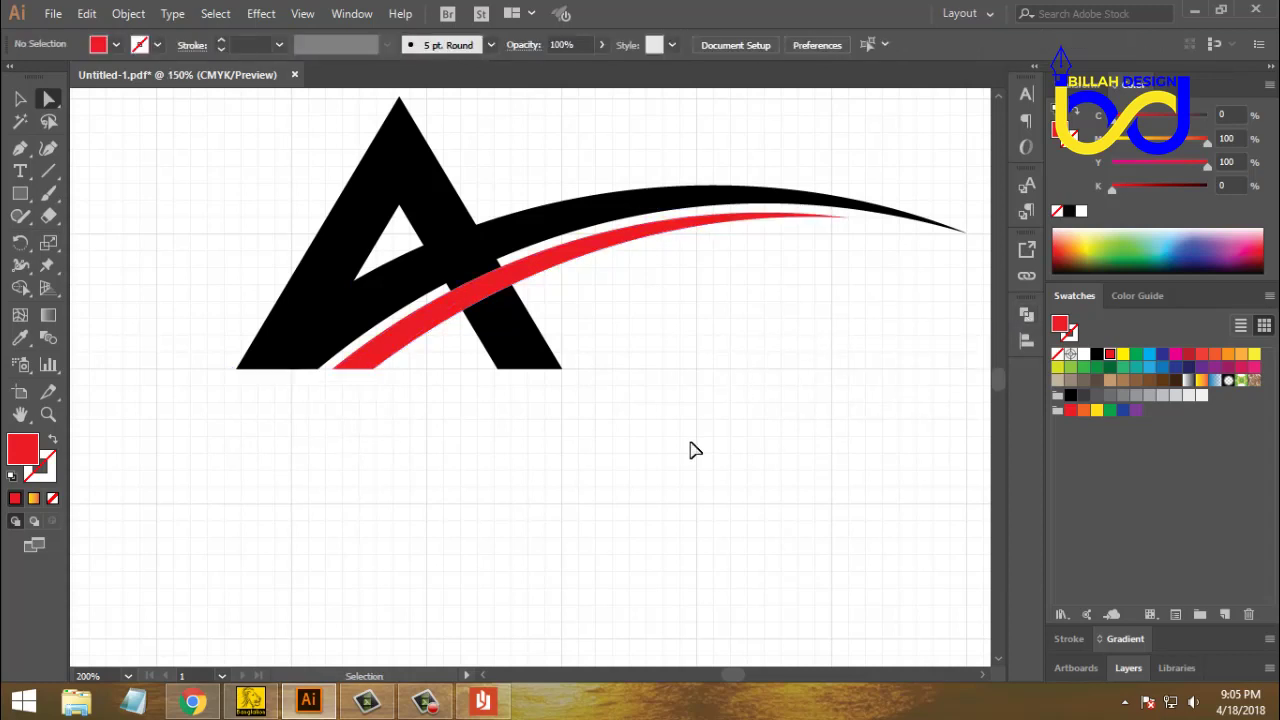
- Hide the document grid to leave the logo on a plain artboard
key("ctrl+minus")
key("ctrl+minus")
key("ctrl+plus")
key("ctrl+plus")
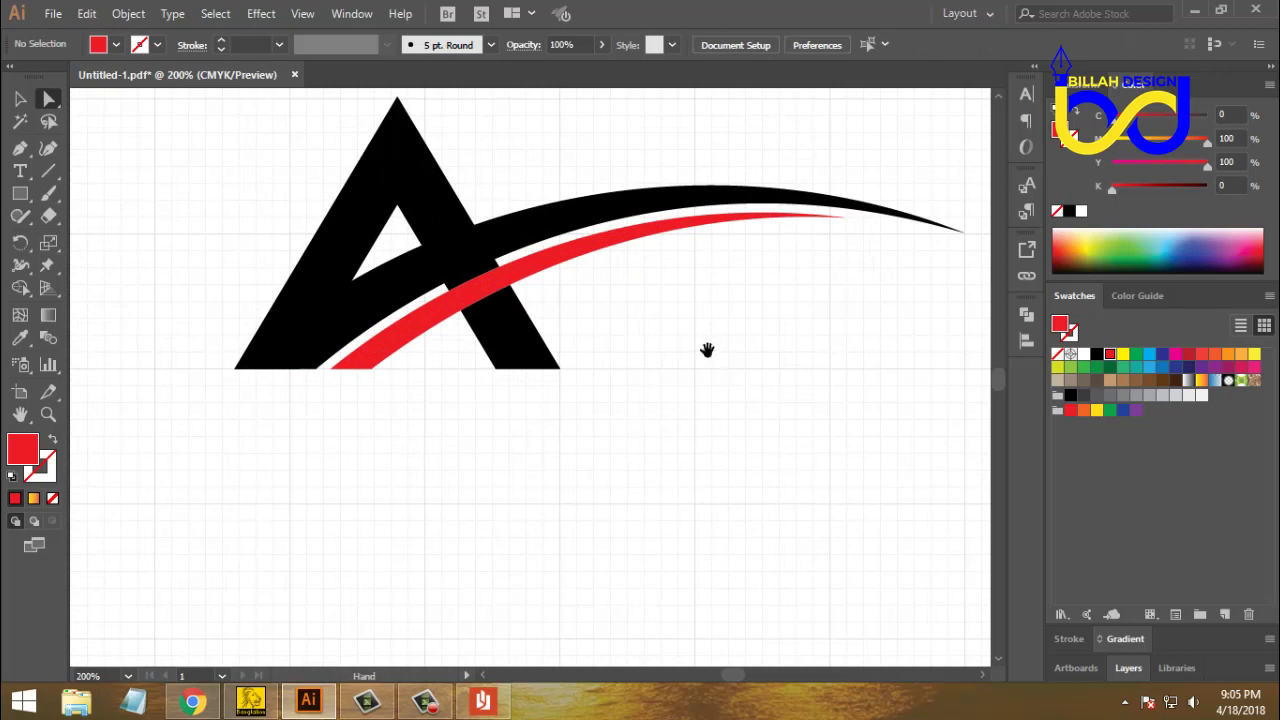
left_click_drag(706, 349, 671, 409)
key("ctrl+minus")
key("ctrl+minus")
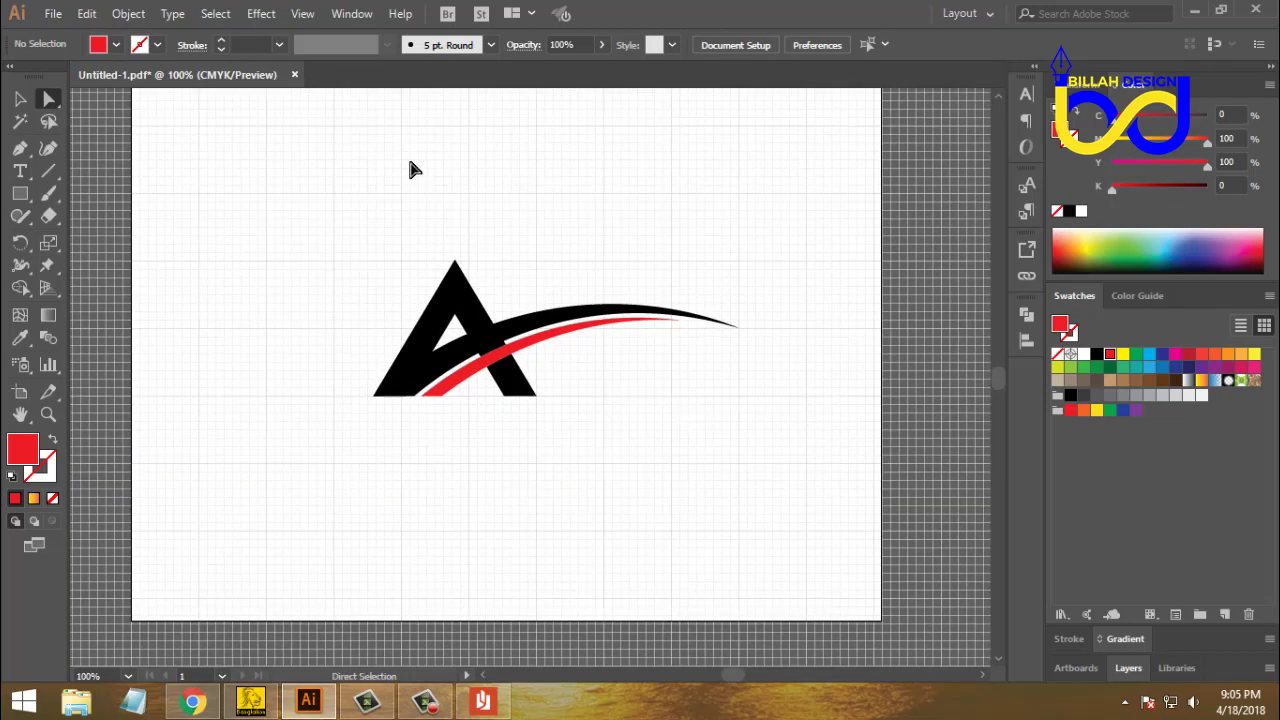
left_click(303, 14)
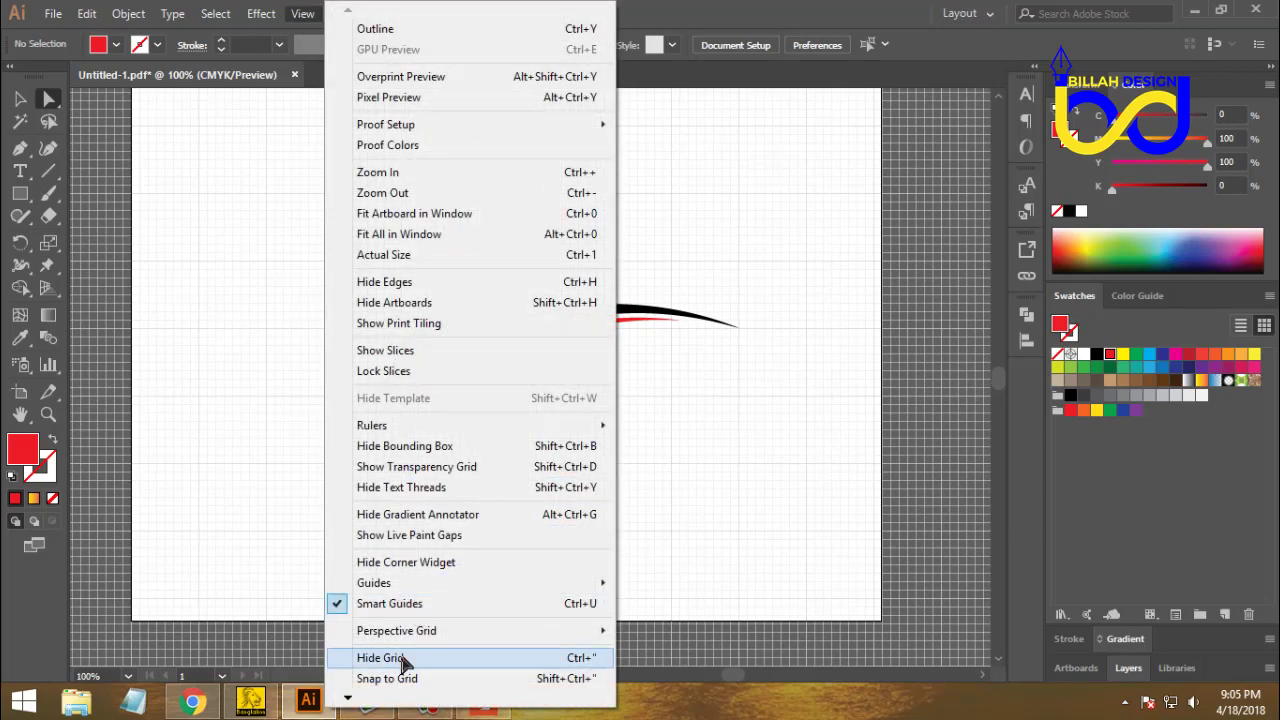
left_click(405, 658)
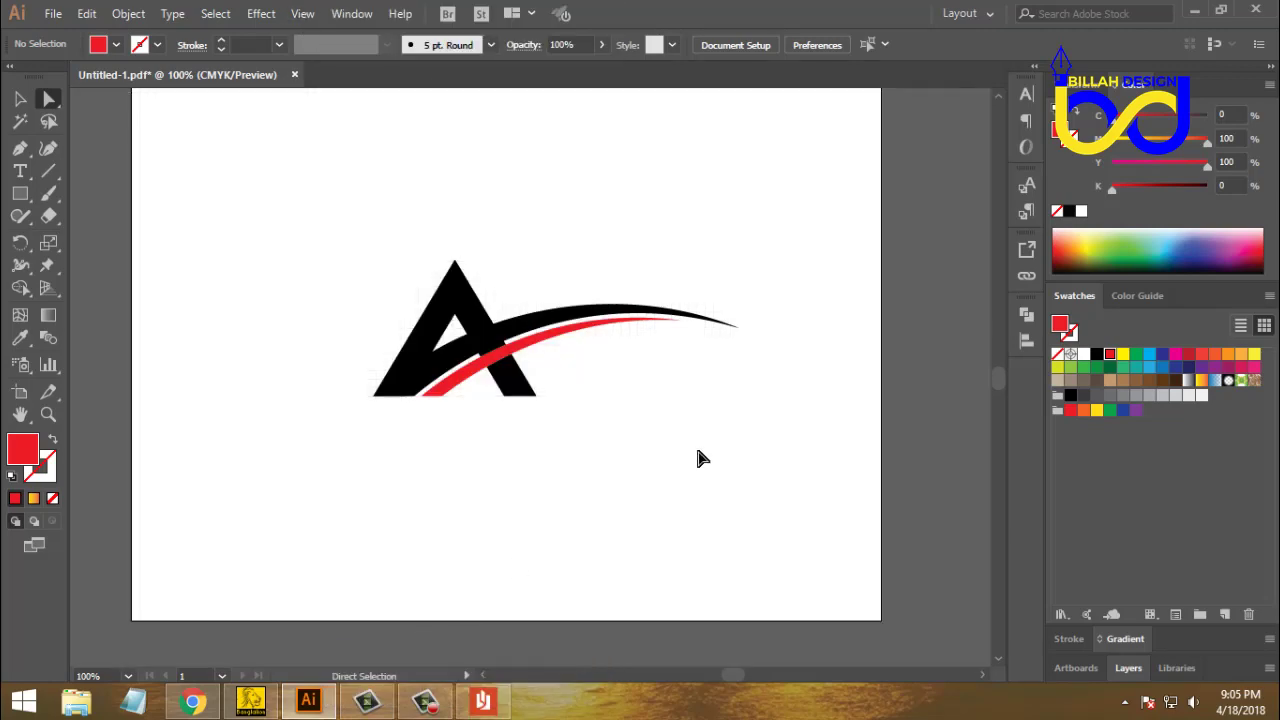
- Split all the logo shapes at their overlaps with the Pathfinder's Divide operation and ungroup the resulting pieces
left_click(518, 332)
left_click(631, 423)
key("ctrl+plus")
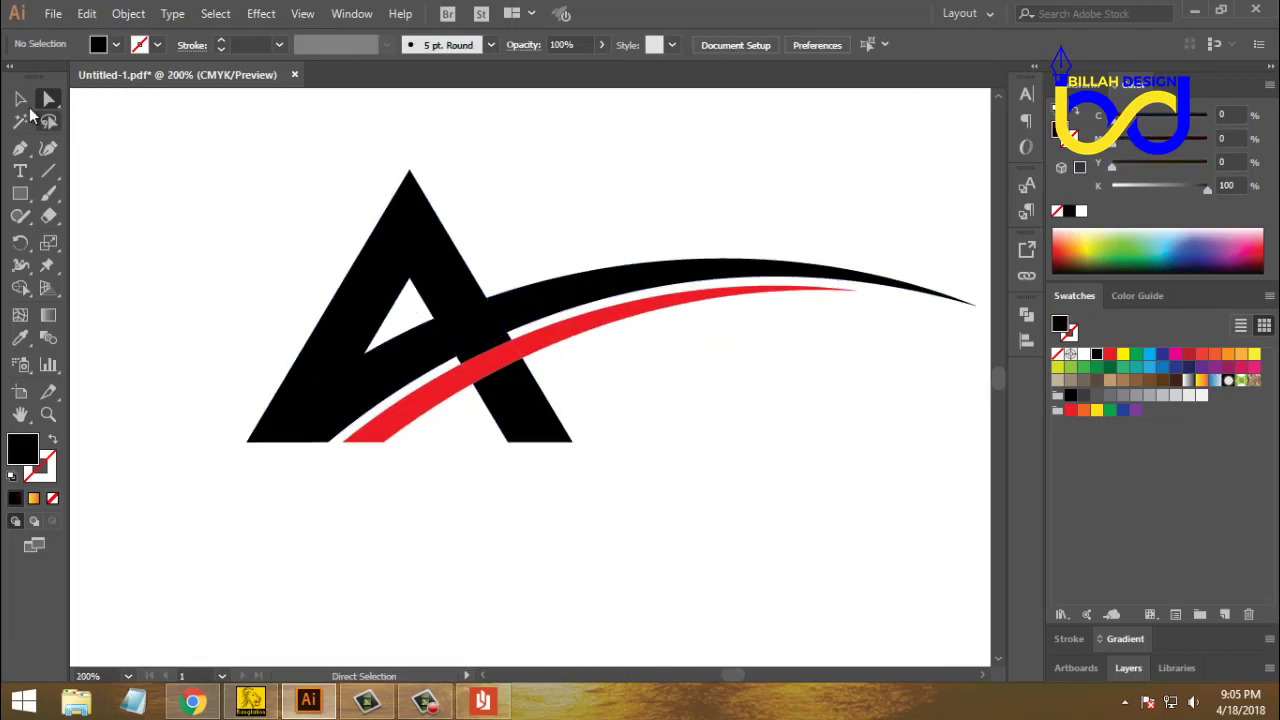
key("v")
left_click_drag(224, 231, 572, 466)
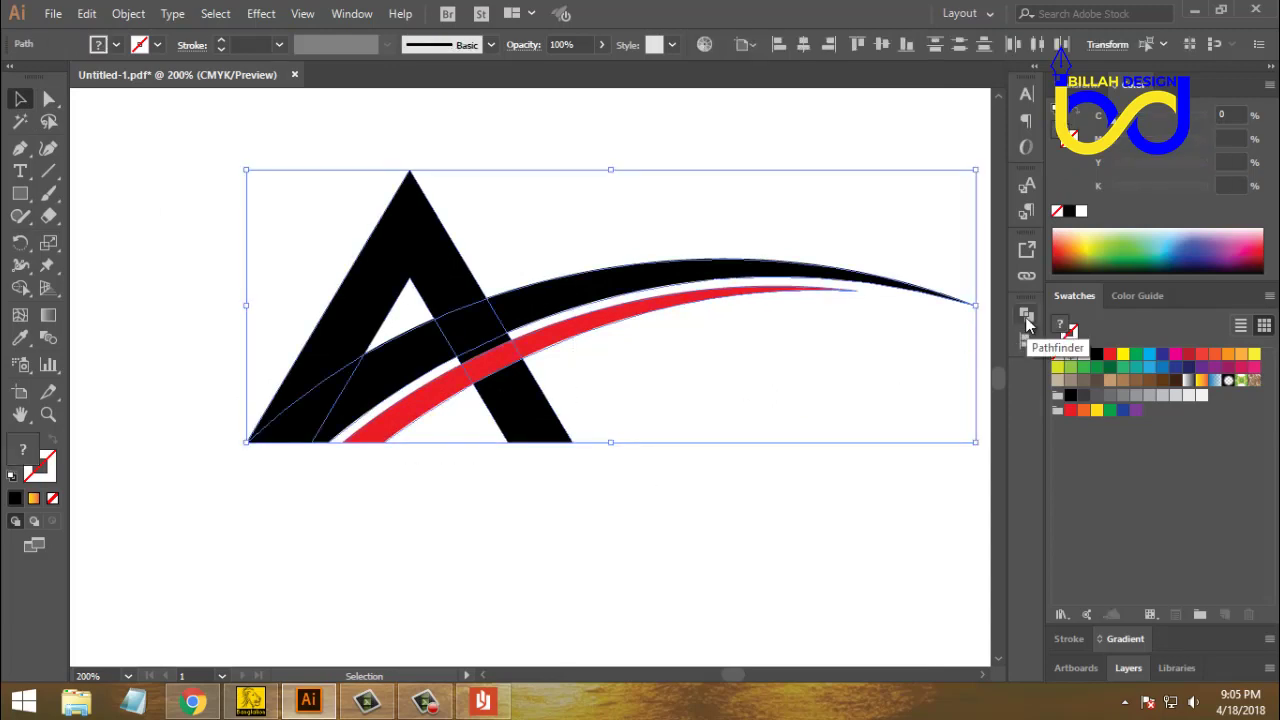
left_click(1025, 317)
left_click(811, 400)
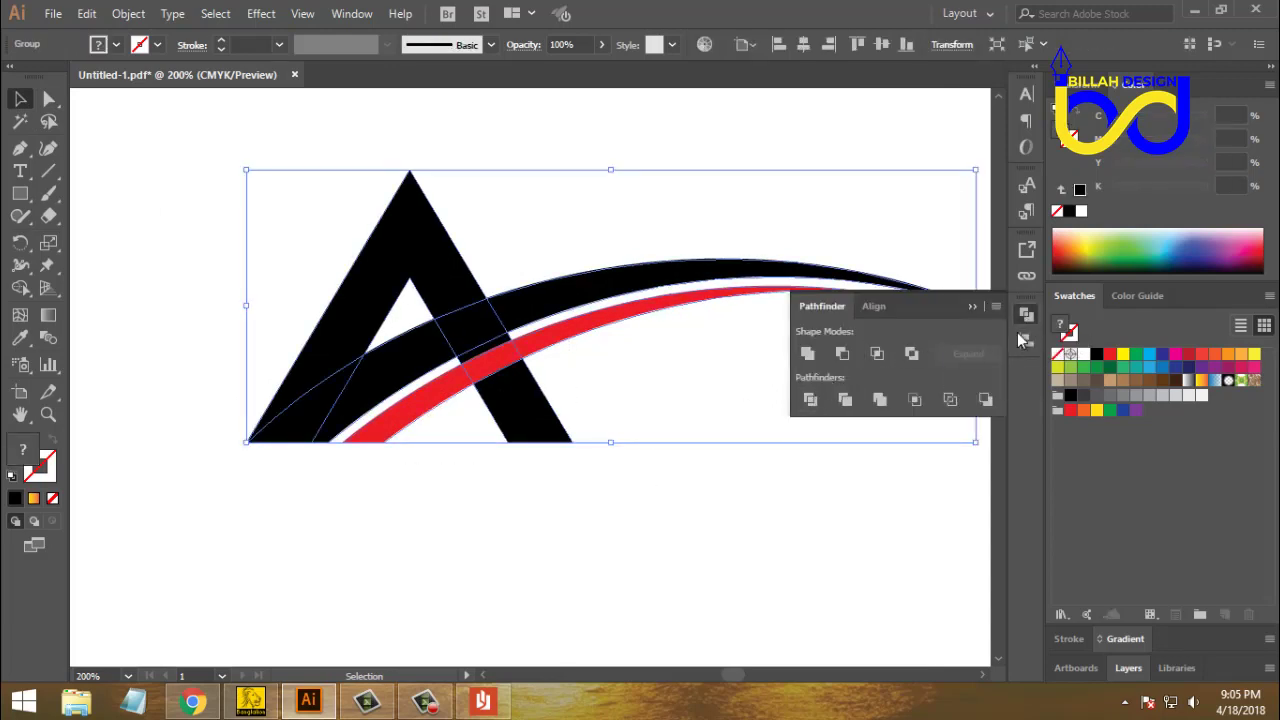
left_click(1027, 314)
right_click(648, 352)
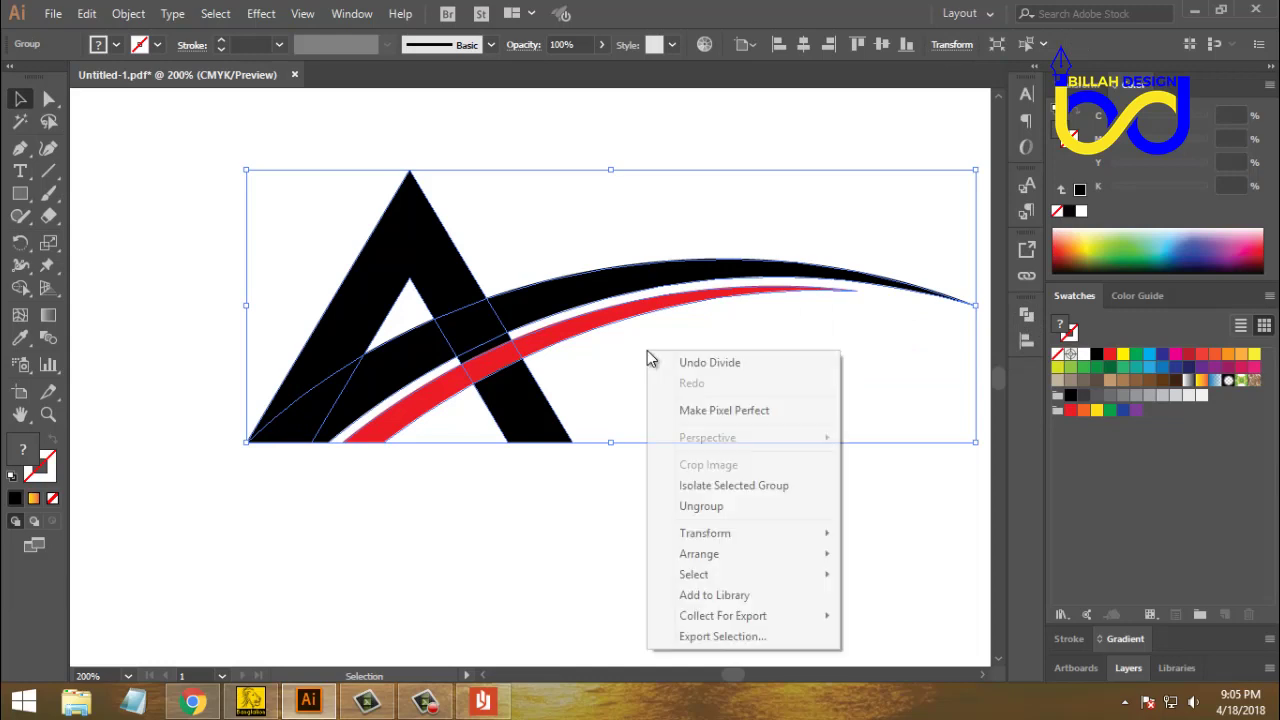
left_click(711, 506)
left_click(714, 463)
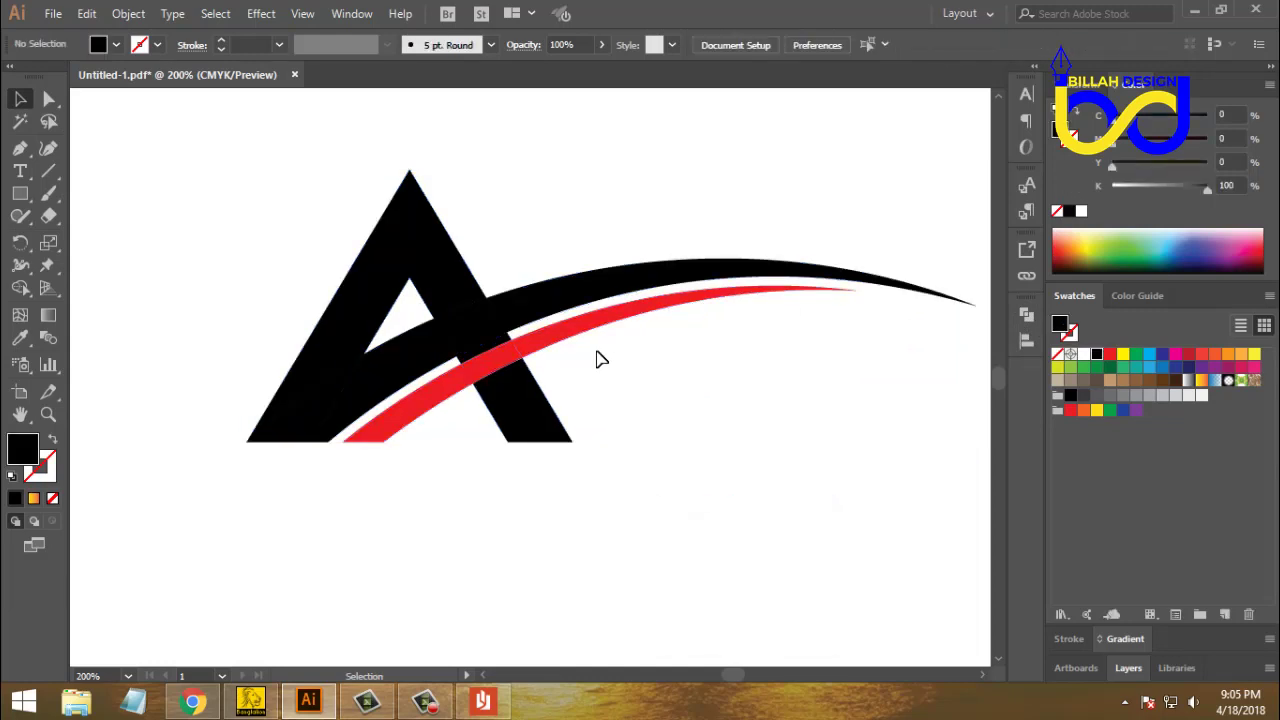
- Delete the black sliver of the A's right leg lying in the gap between the two swooshes
left_click(512, 348)
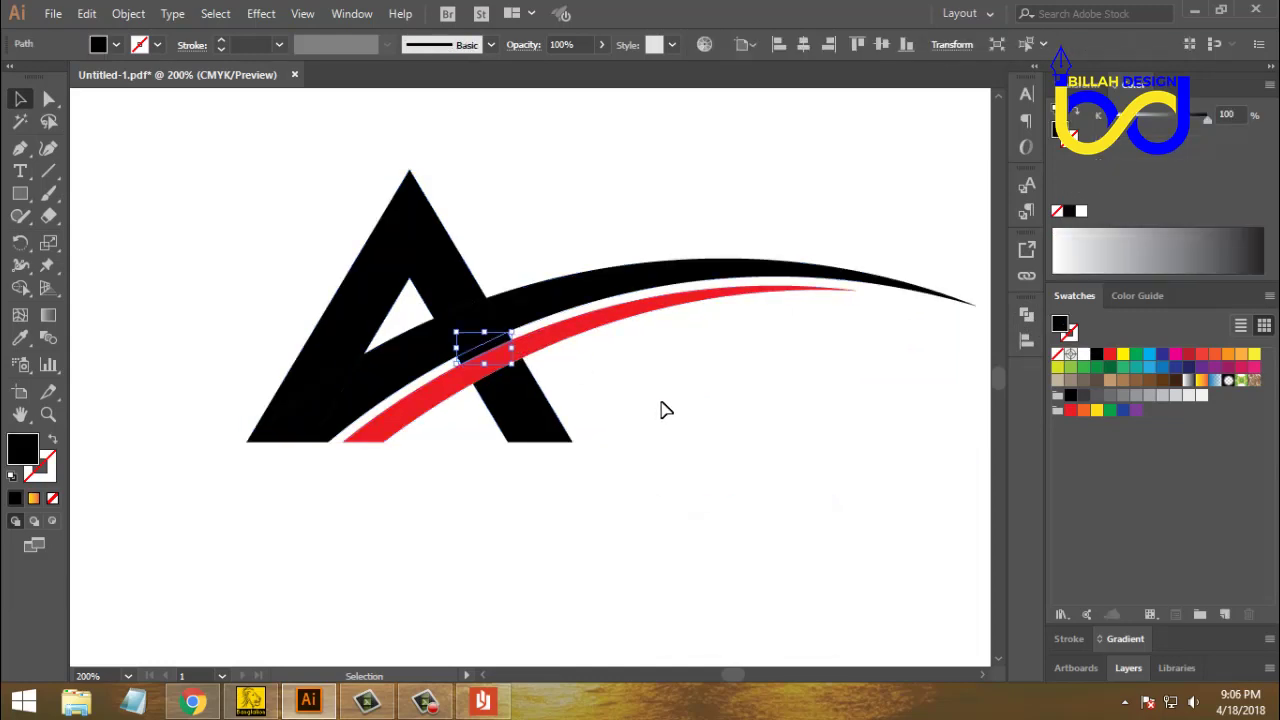
left_click(662, 410)
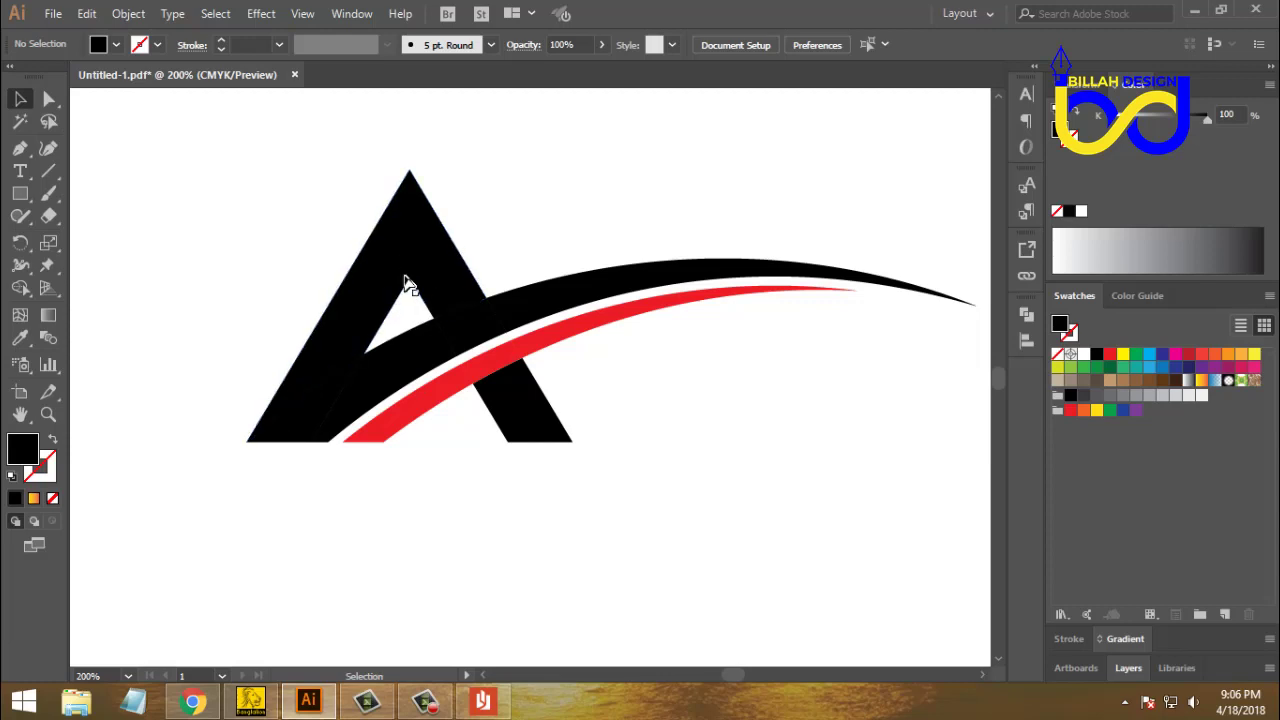
scroll(262, 249, "up", 1)
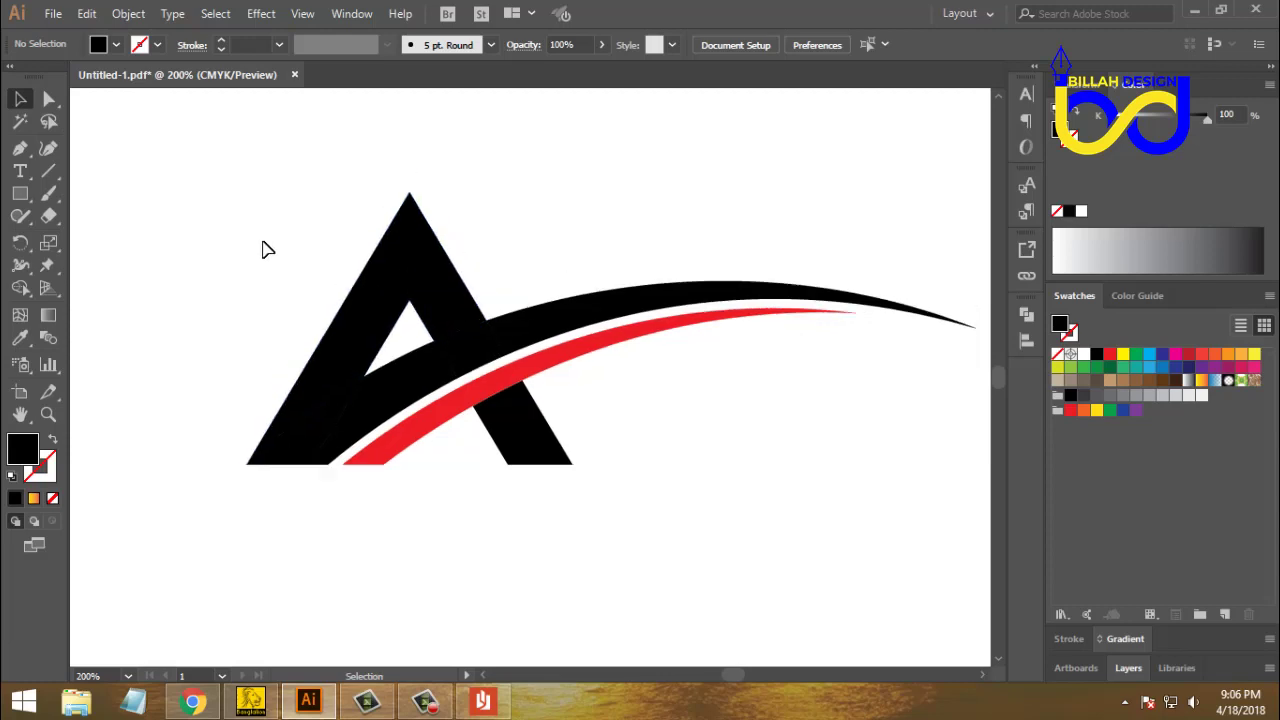
- Draw a line without fill or stroke, use it to select all invisible paths with the Magic Wand, and delete them
left_click(51, 175)
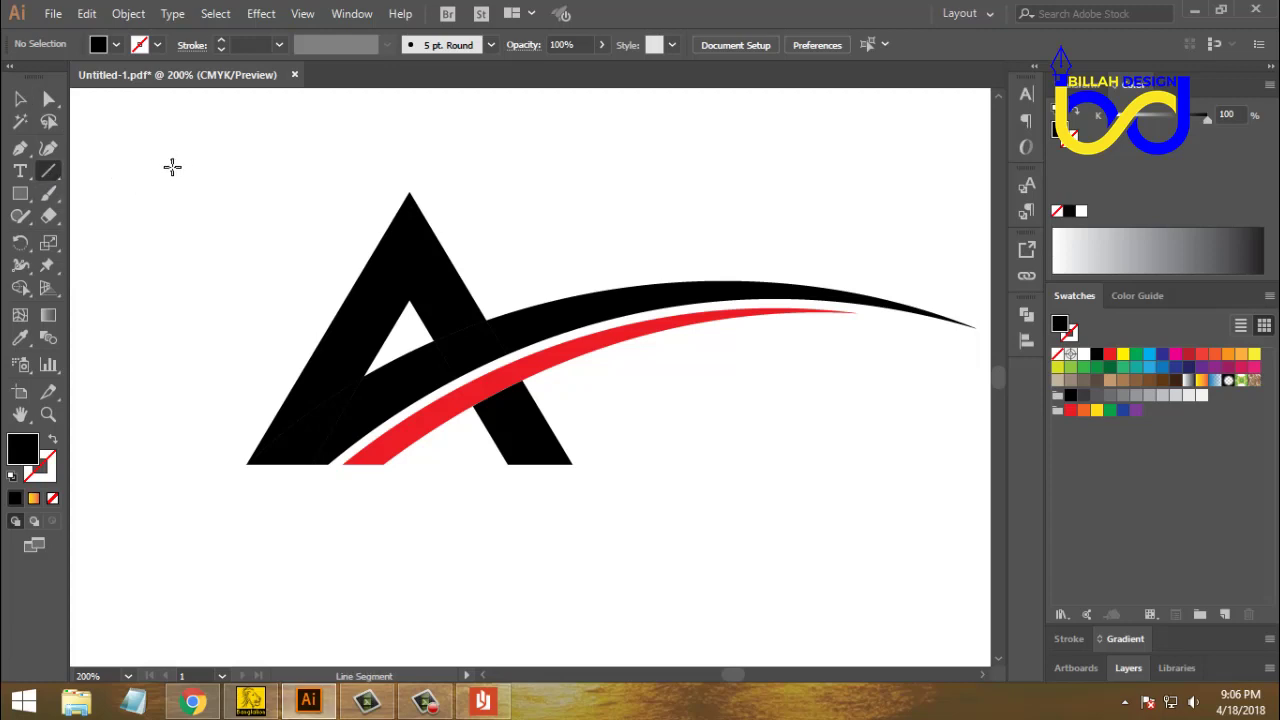
left_click_drag(162, 141, 211, 182)
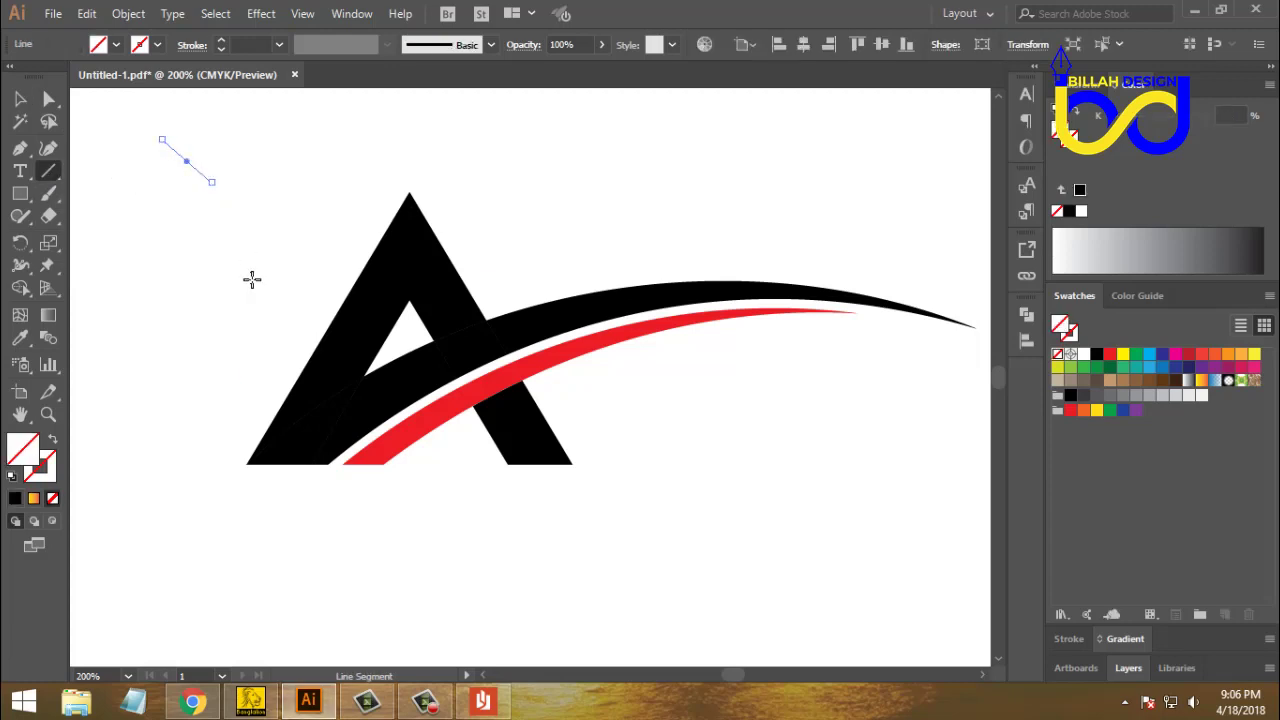
left_click(19, 124)
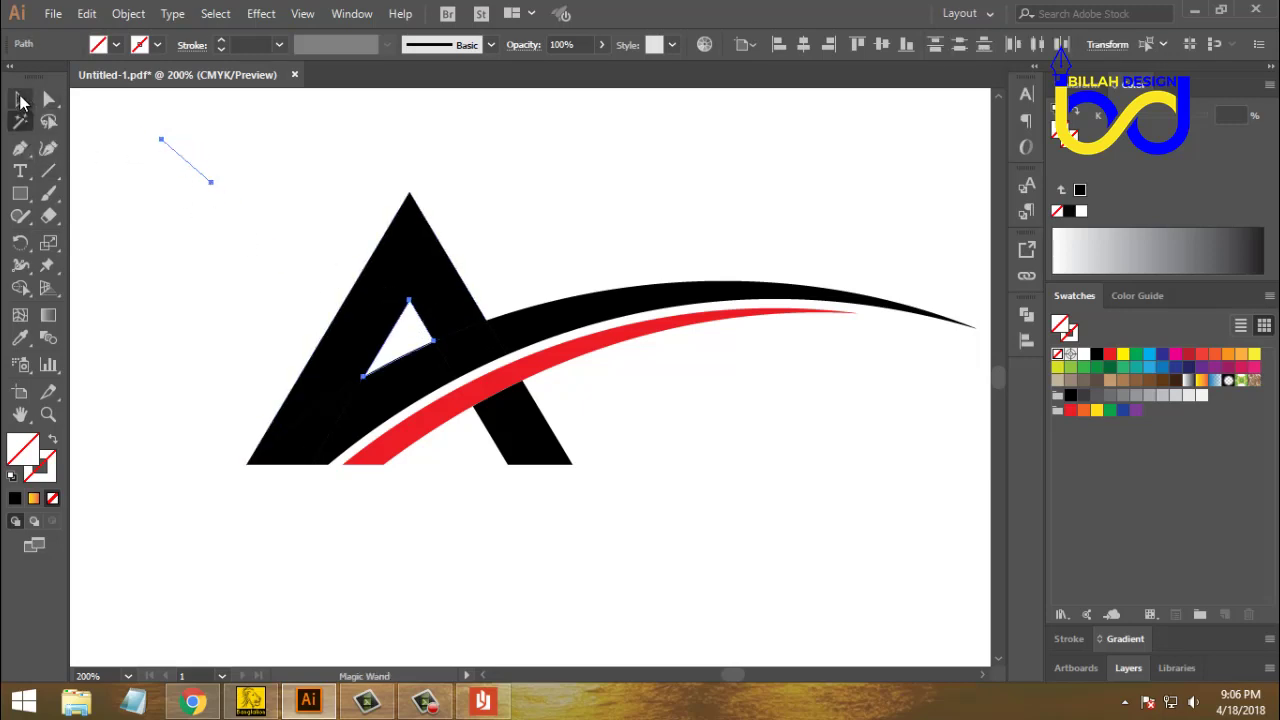
left_click(20, 100)
left_click_drag(189, 166, 237, 160)
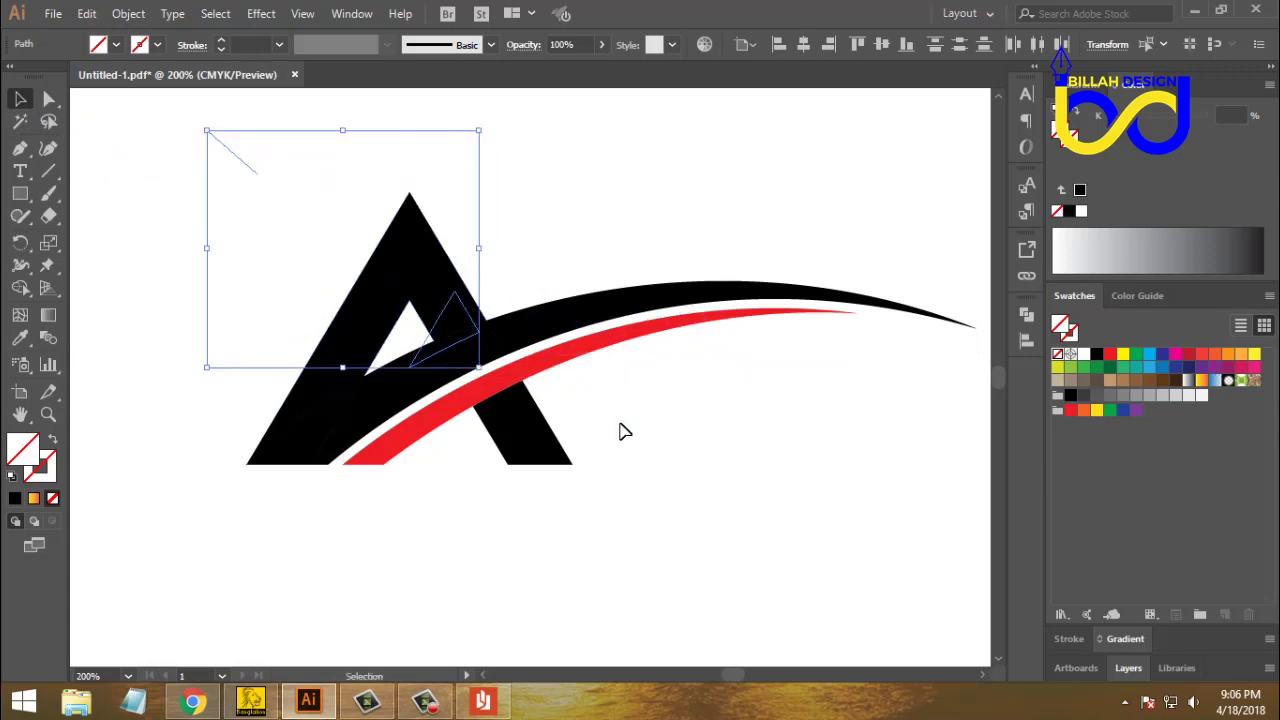
left_click(662, 446)
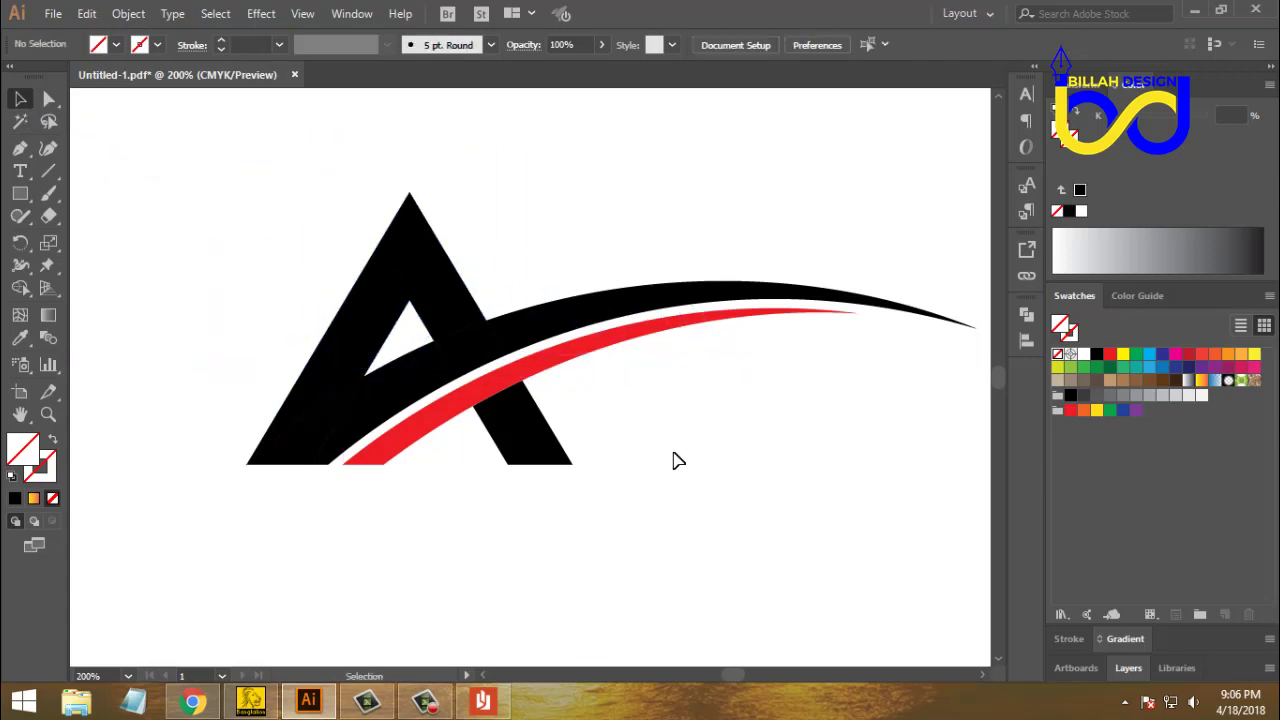
- Fill the entire logo, including the red swoosh, with black
key("ctrl+minus")
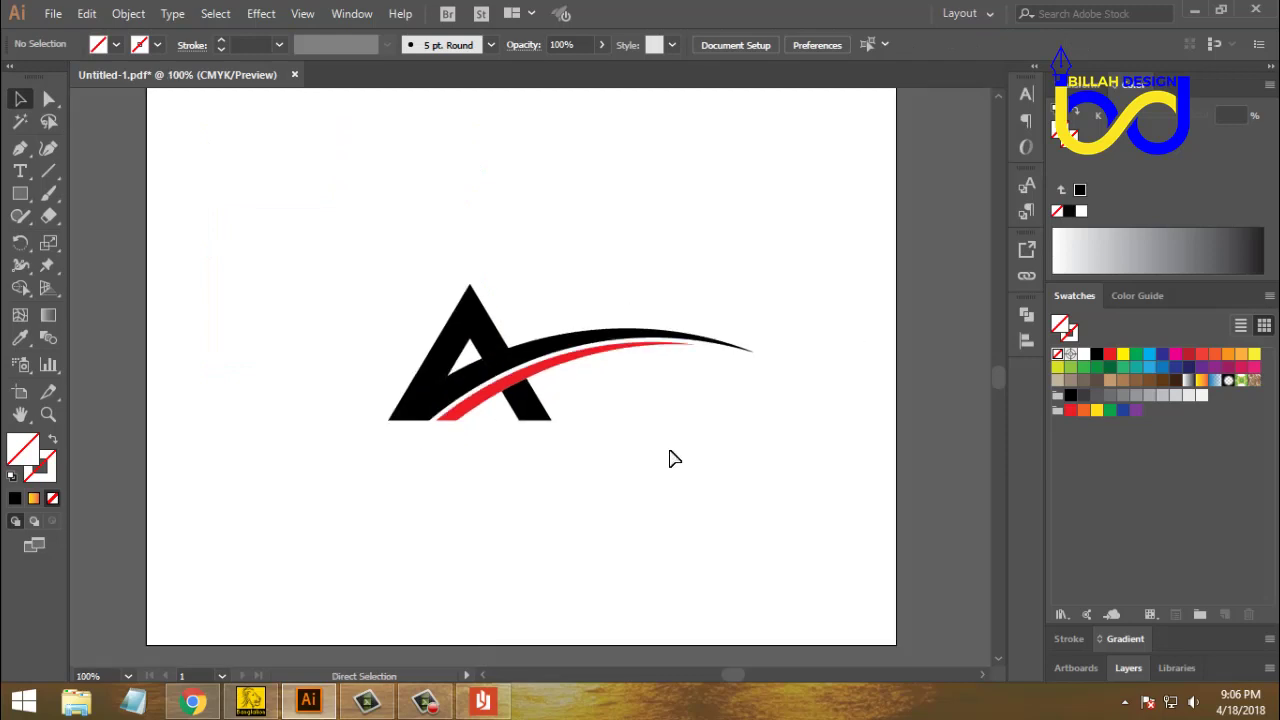
left_click_drag(300, 257, 795, 495)
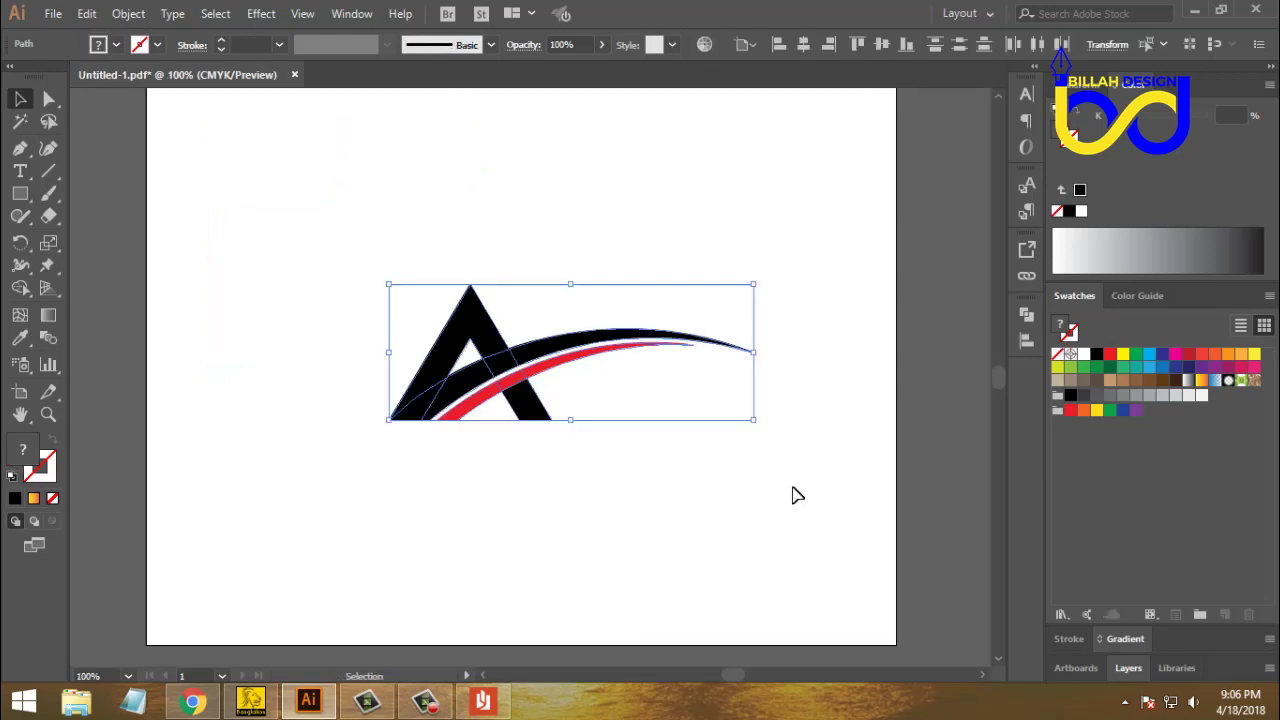
left_click(1096, 354)
left_click(343, 318)
- Duplicate the black logo toward the artboard's upper left, 207 pt to the left and 162 pt up
left_click_drag(334, 289, 620, 494)
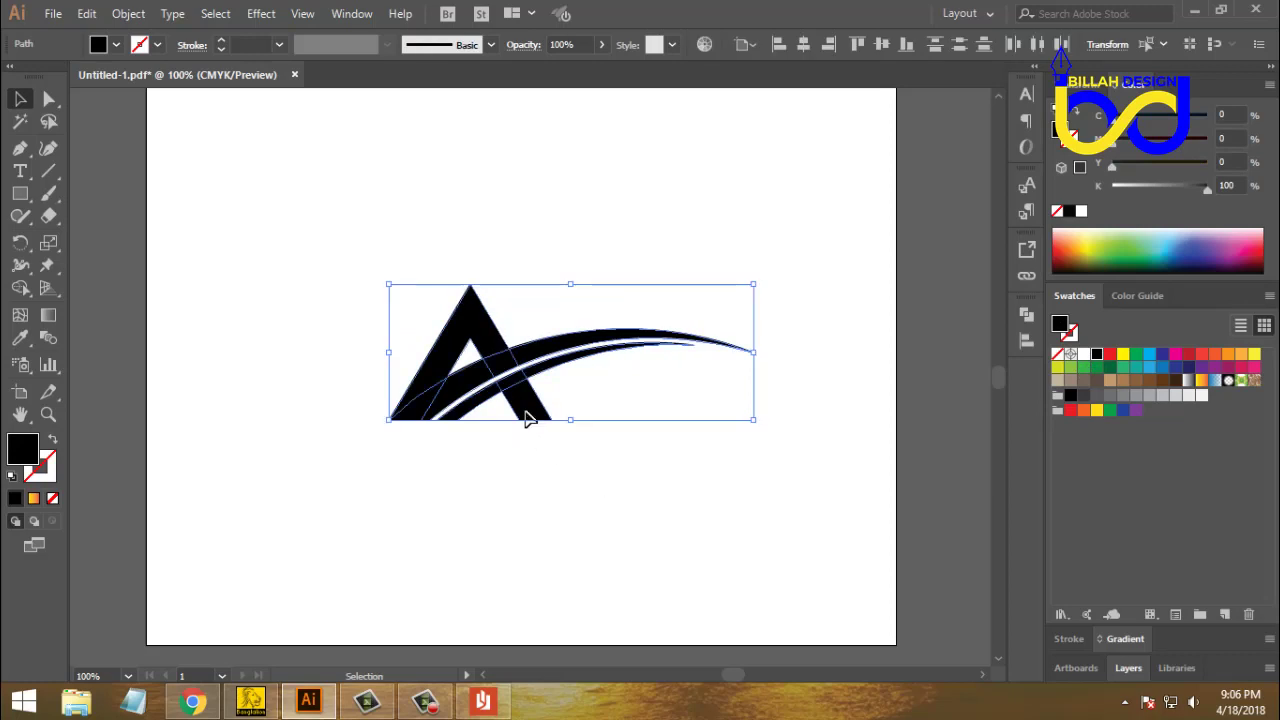
left_click_drag(525, 417, 335, 270)
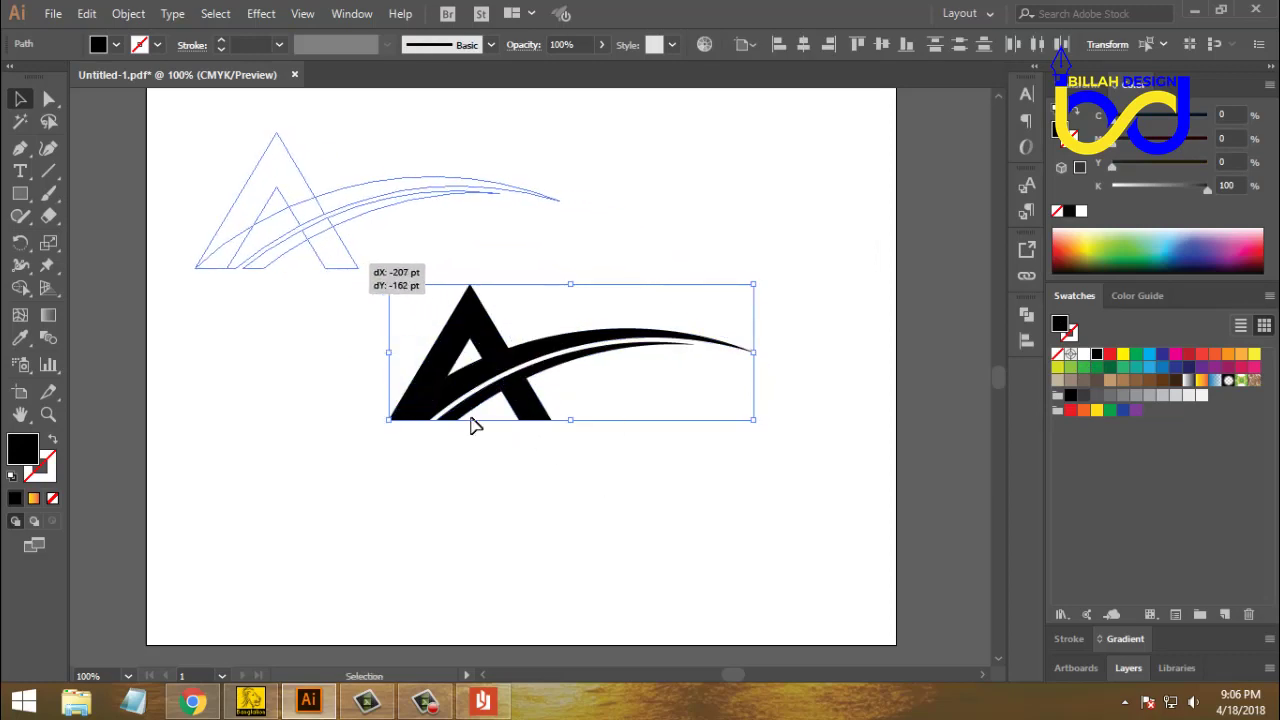
left_click(564, 500)
left_click_drag(653, 467, 658, 475)
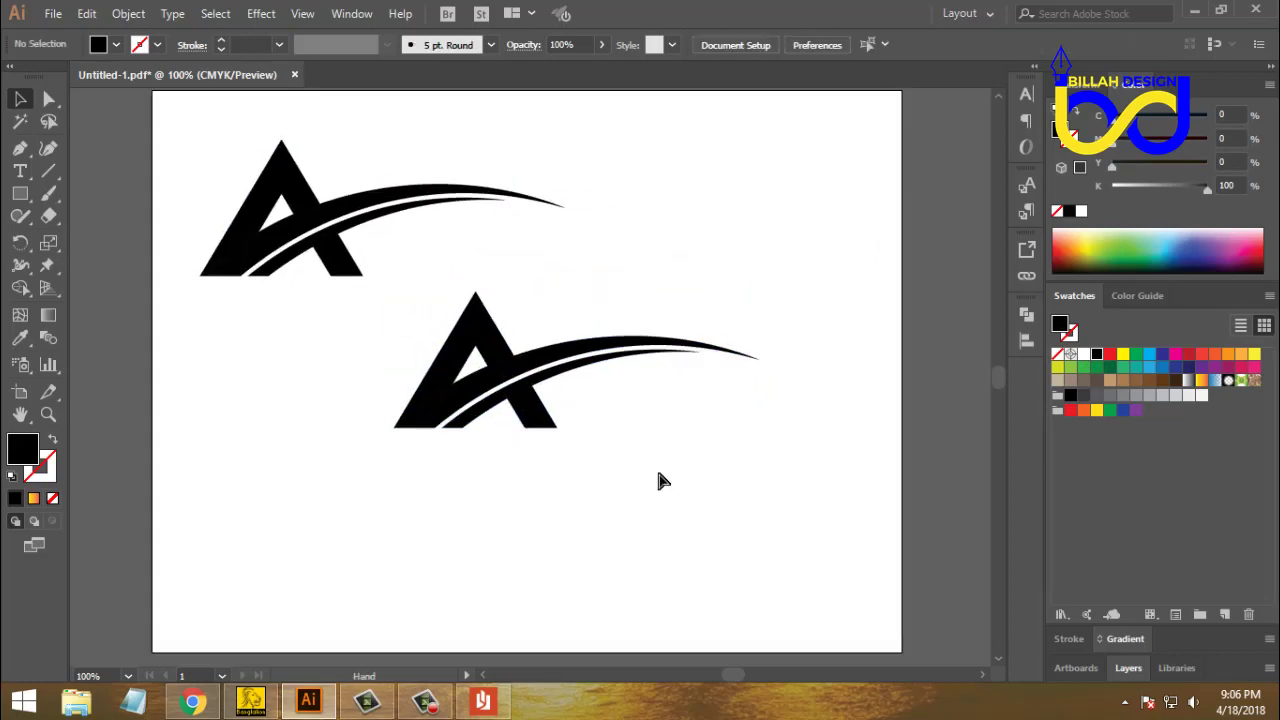
- Offset the piece where the black swoosh crosses the A's right leg by 5 pt with miter joins, and fill the offset shape red
key("ctrl+plus")
key("ctrl+plus")
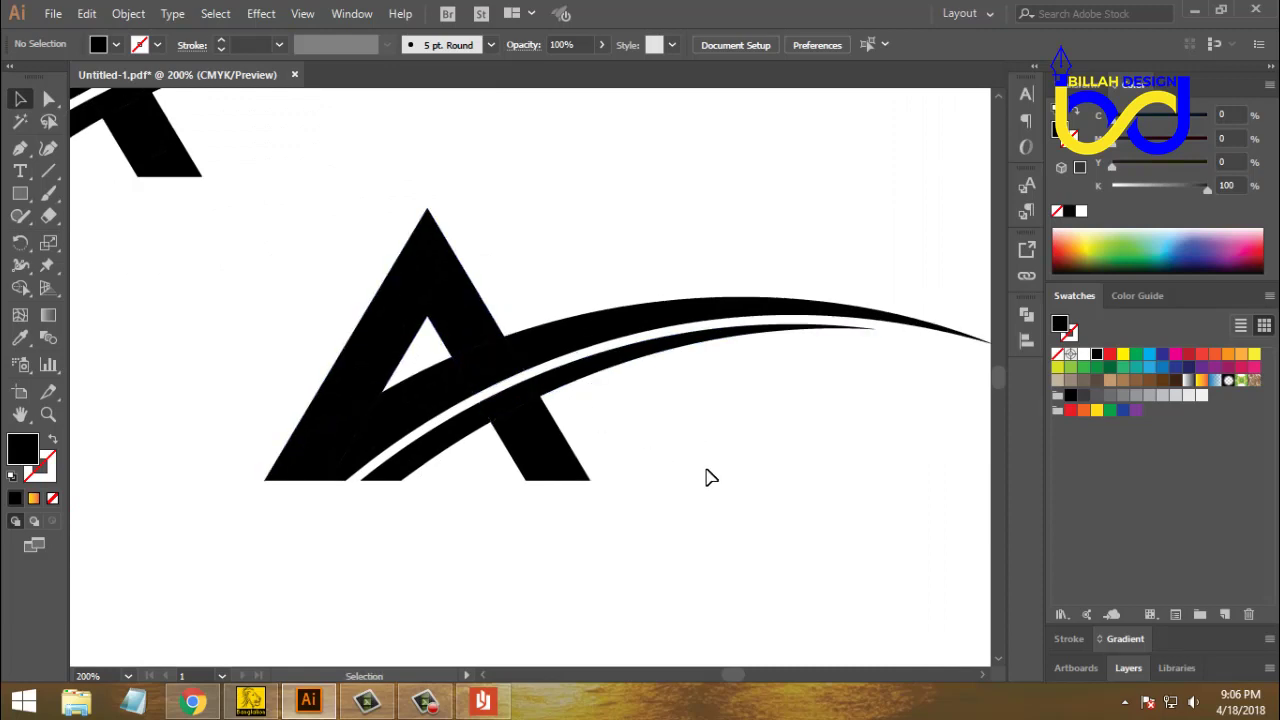
left_click(493, 372)
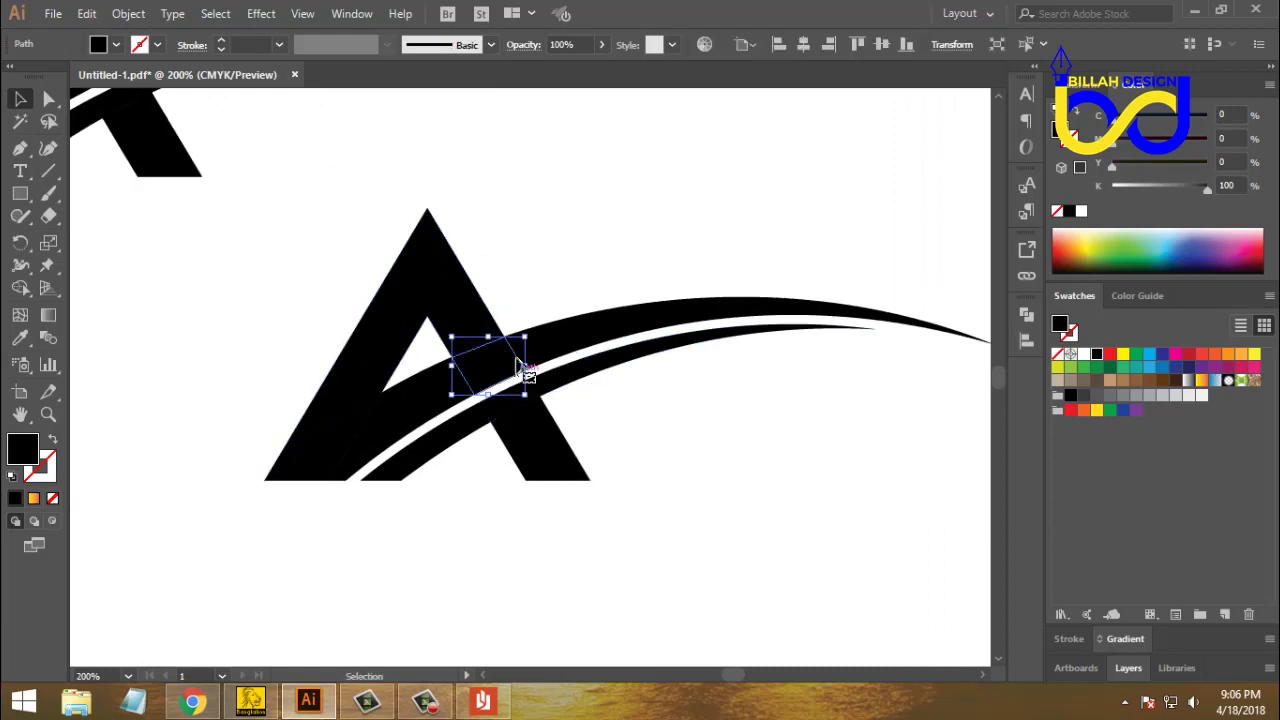
left_click(128, 14)
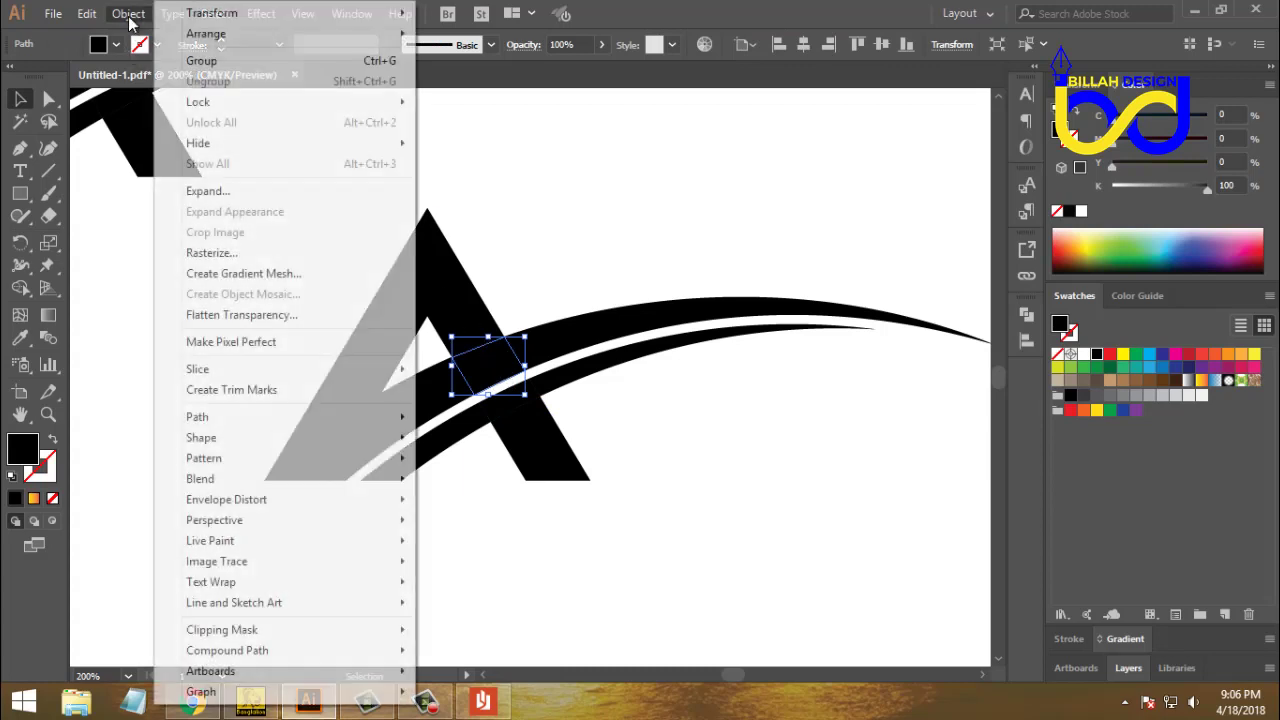
mouse_move(221, 427)
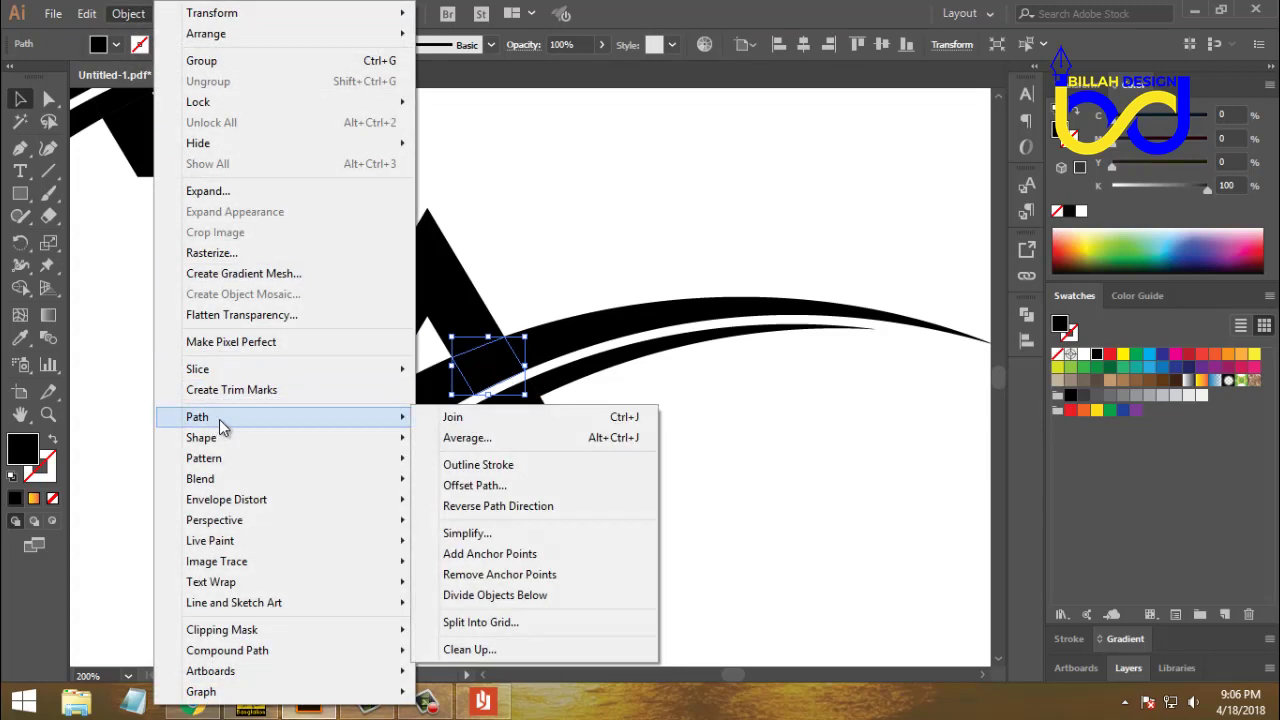
left_click(476, 486)
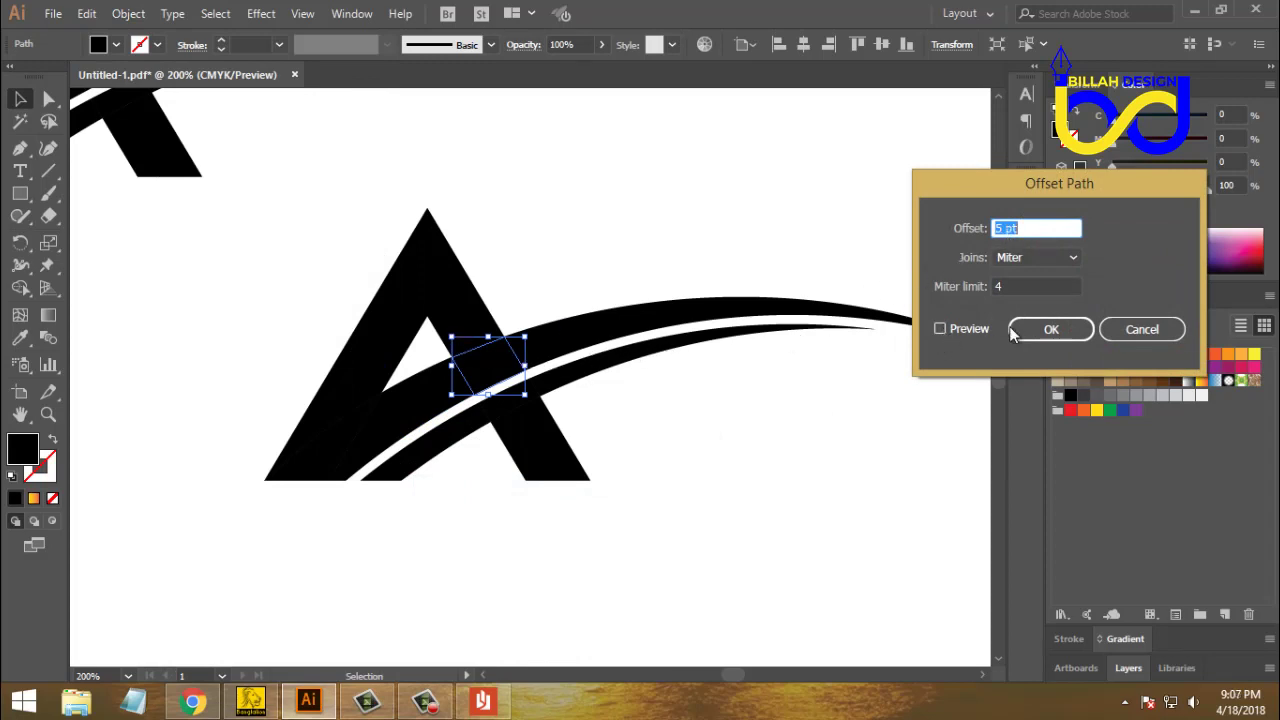
left_click(1044, 330)
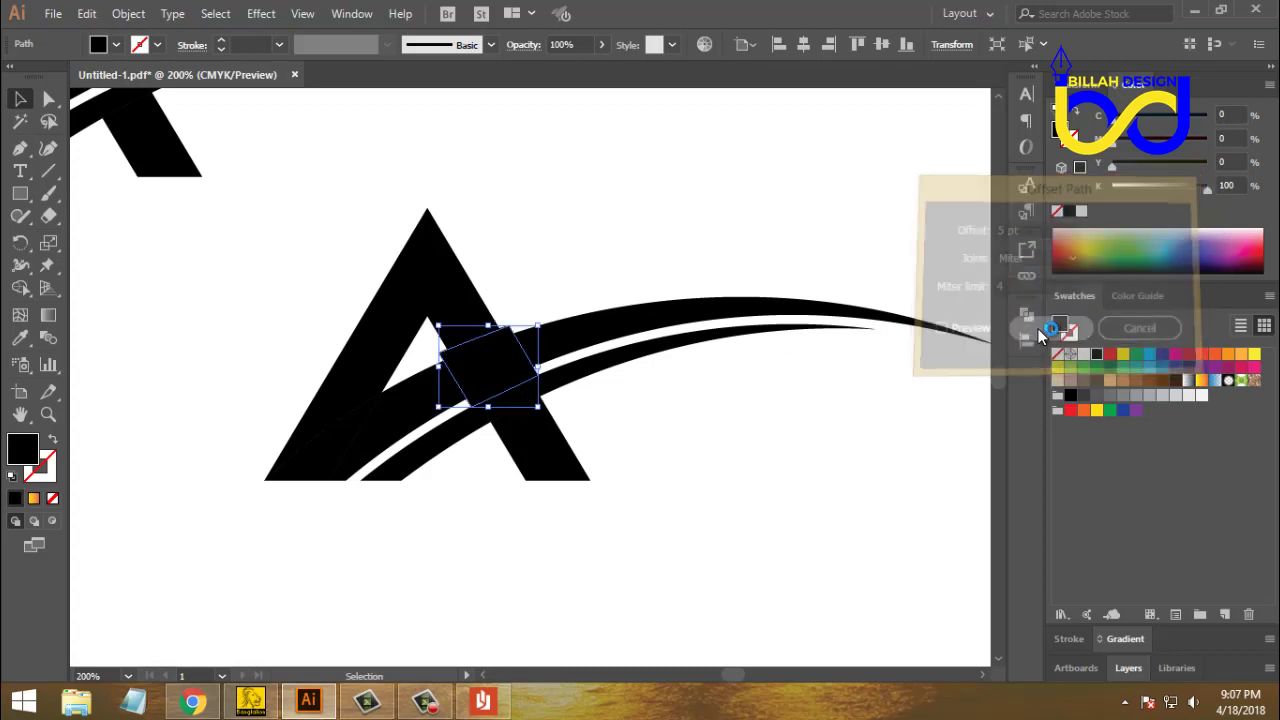
left_click(1110, 356)
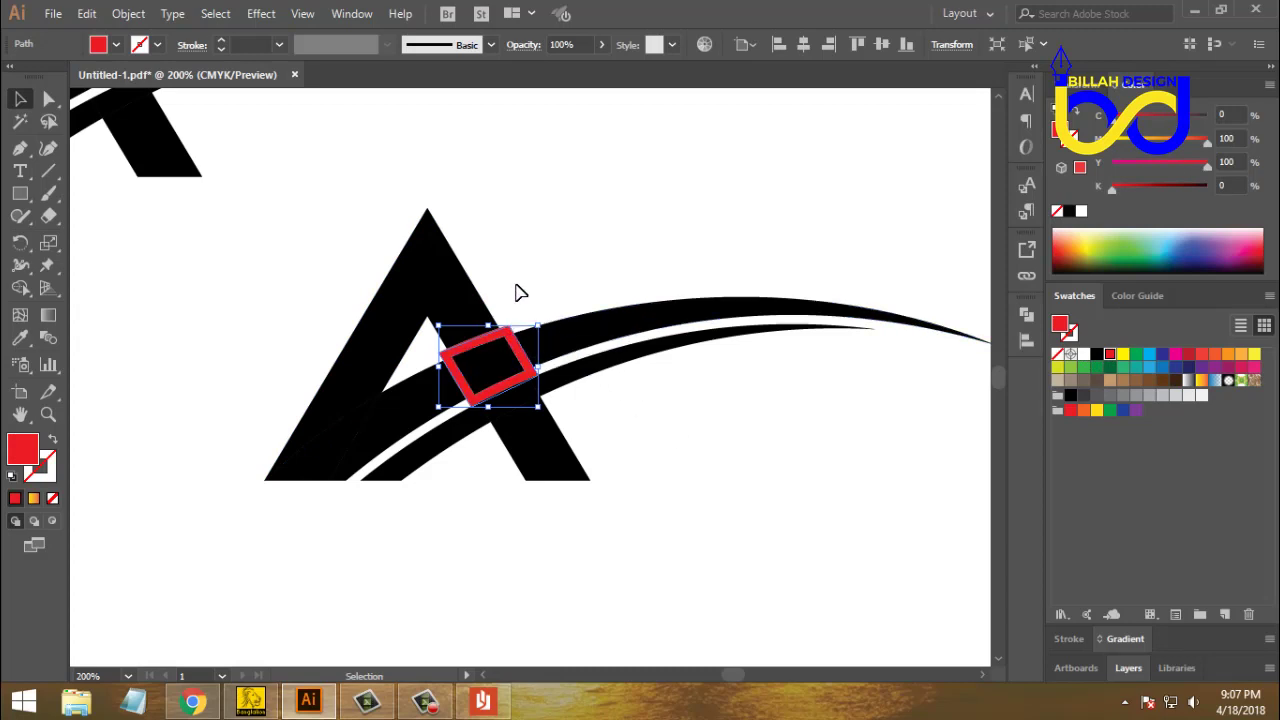
- Subtract the red offset shape from the A's upper piece with Minus Front to leave a gap above the swoosh
left_click(444, 270, "shift")
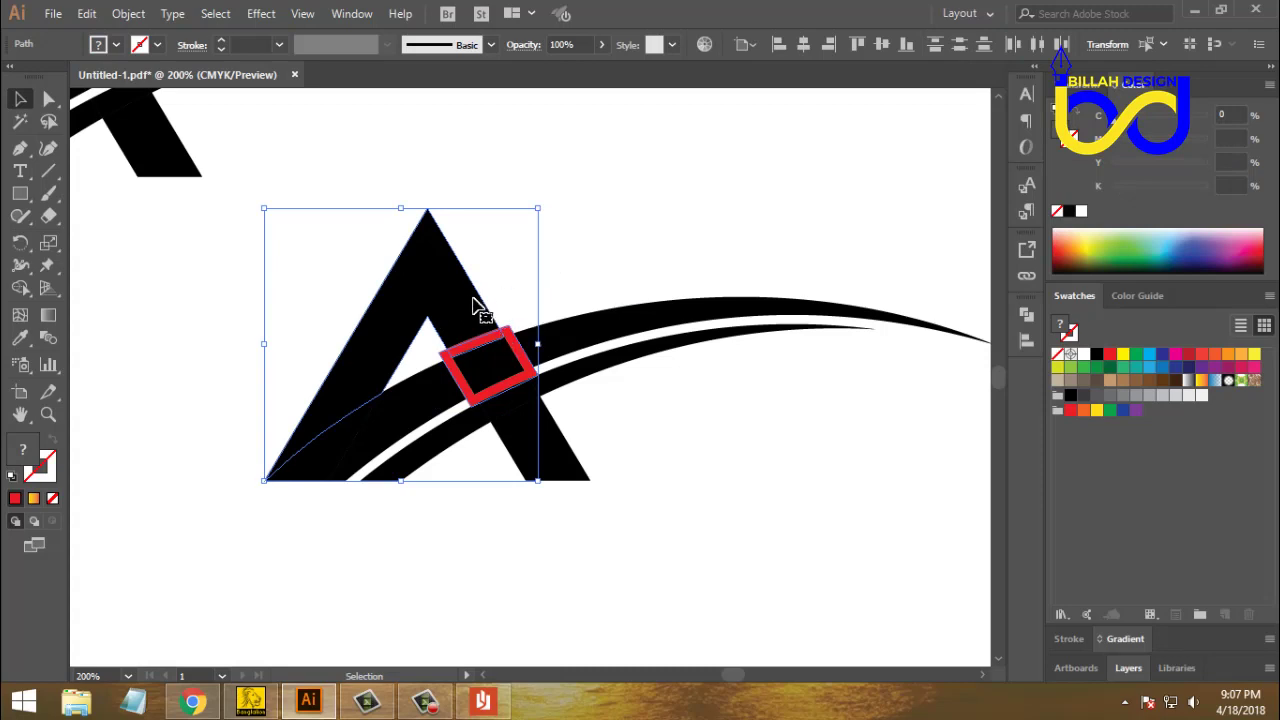
left_click(1027, 316)
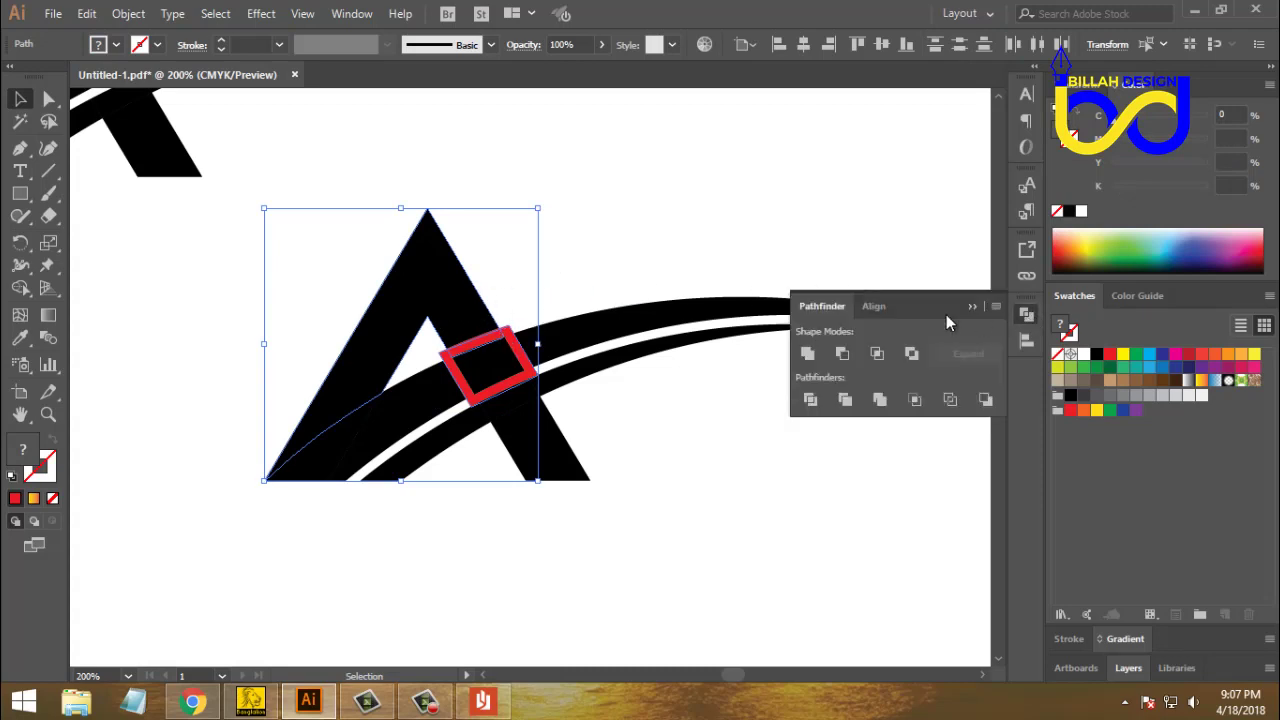
left_click(845, 352)
left_click(1025, 316)
left_click(770, 485)
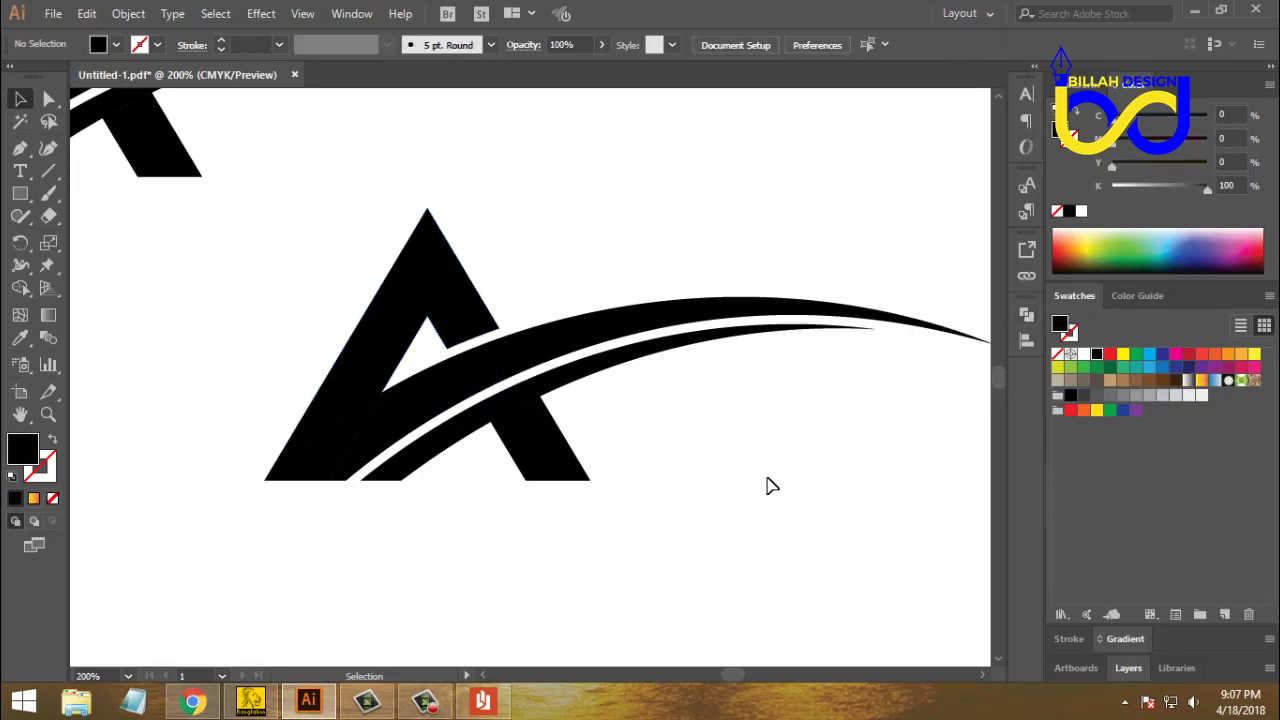
- Select every piece of the logo with the cut-out gap and merge them with Pathfinder Unite
key("ctrl+minus")
key("ctrl+minus")
key("ctrl+minus")
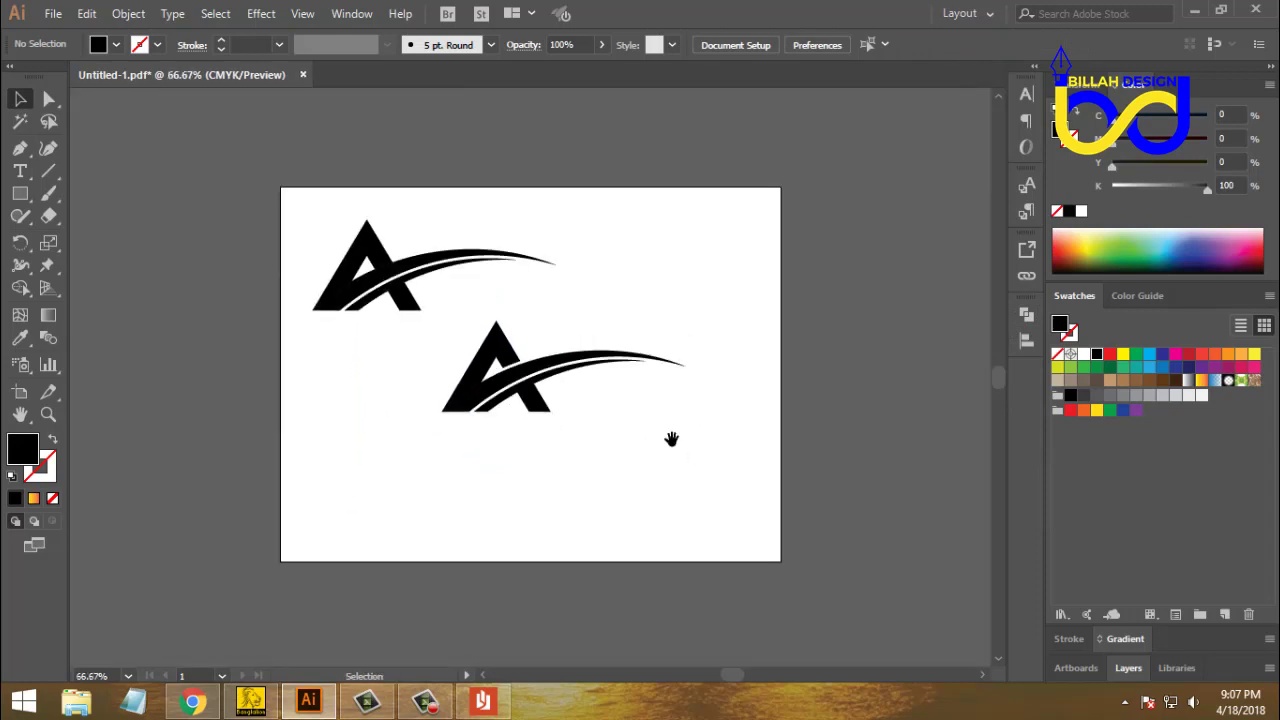
left_click_drag(428, 448, 690, 336)
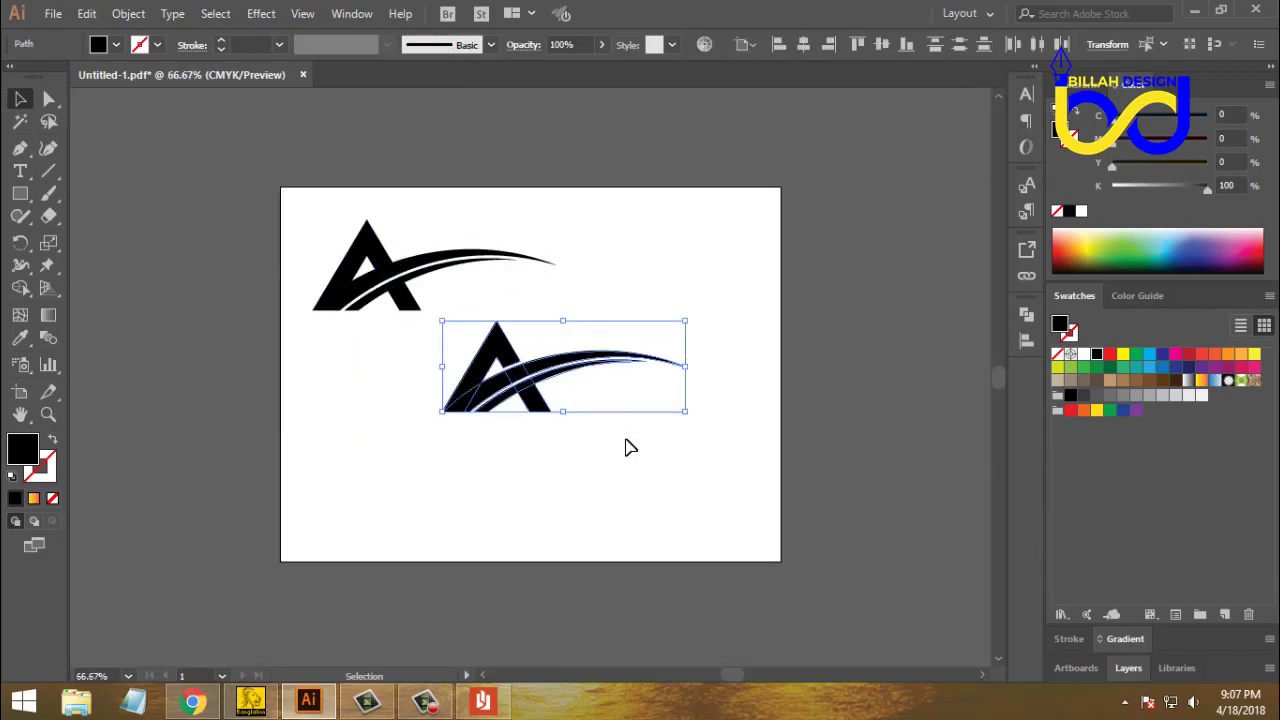
left_click(617, 487)
left_click_drag(546, 423, 520, 392)
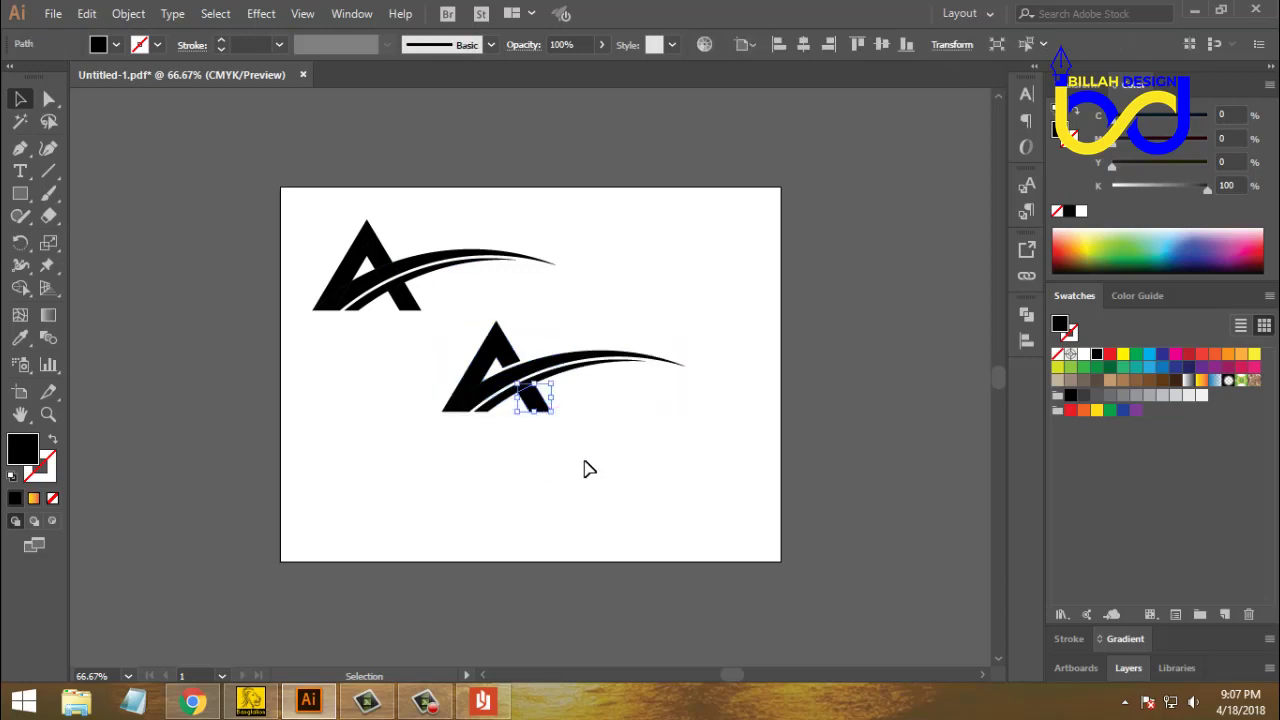
left_click(586, 466)
left_click_drag(423, 448, 712, 323)
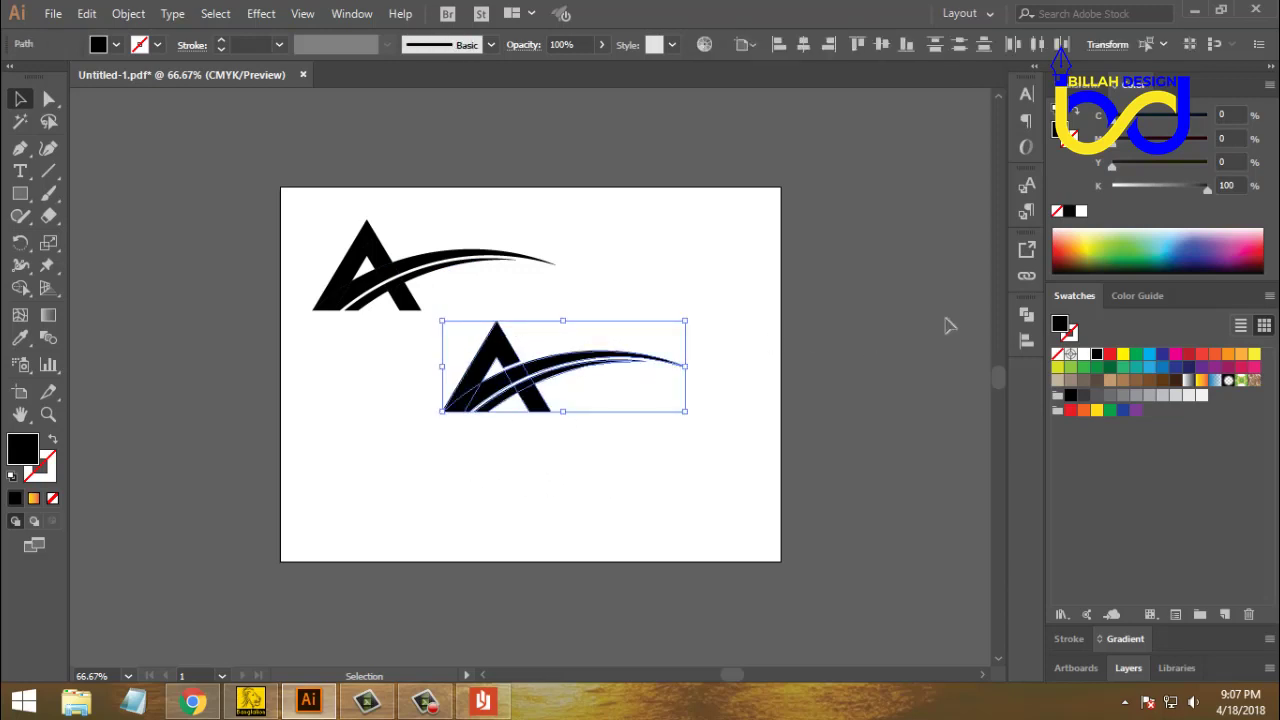
left_click(1027, 315)
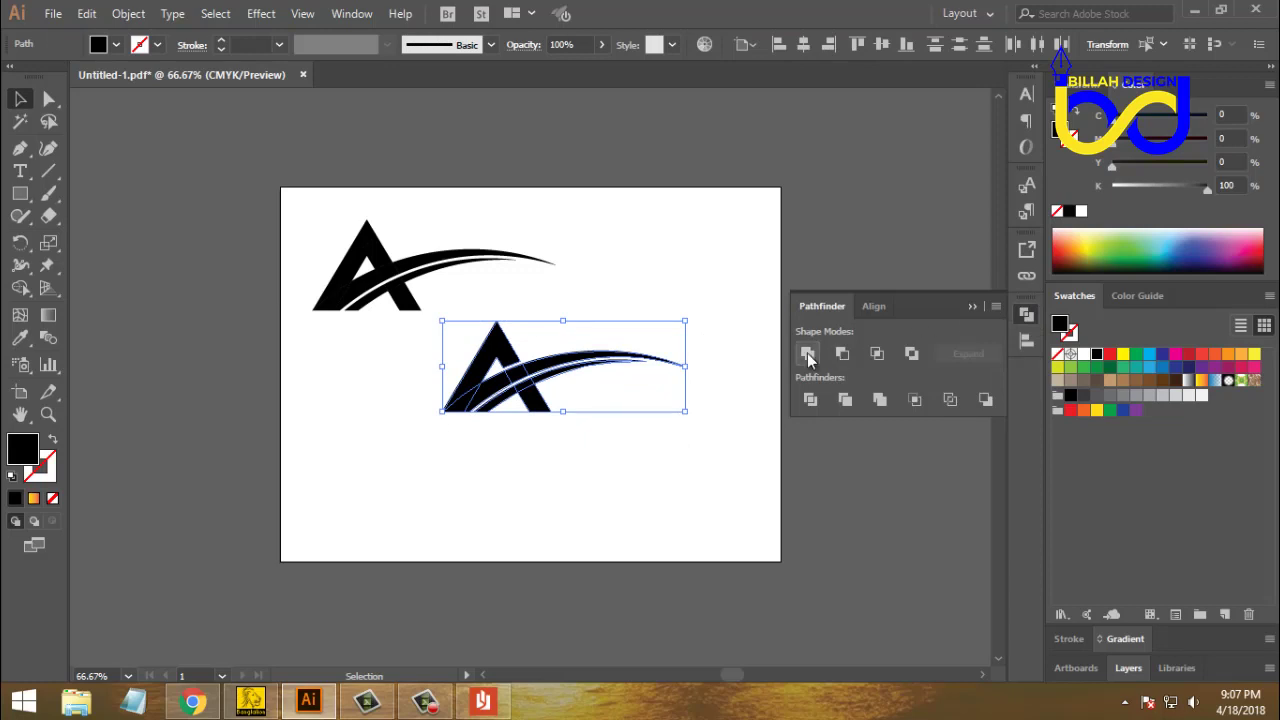
left_click(808, 356)
left_click(1027, 315)
left_click(605, 411)
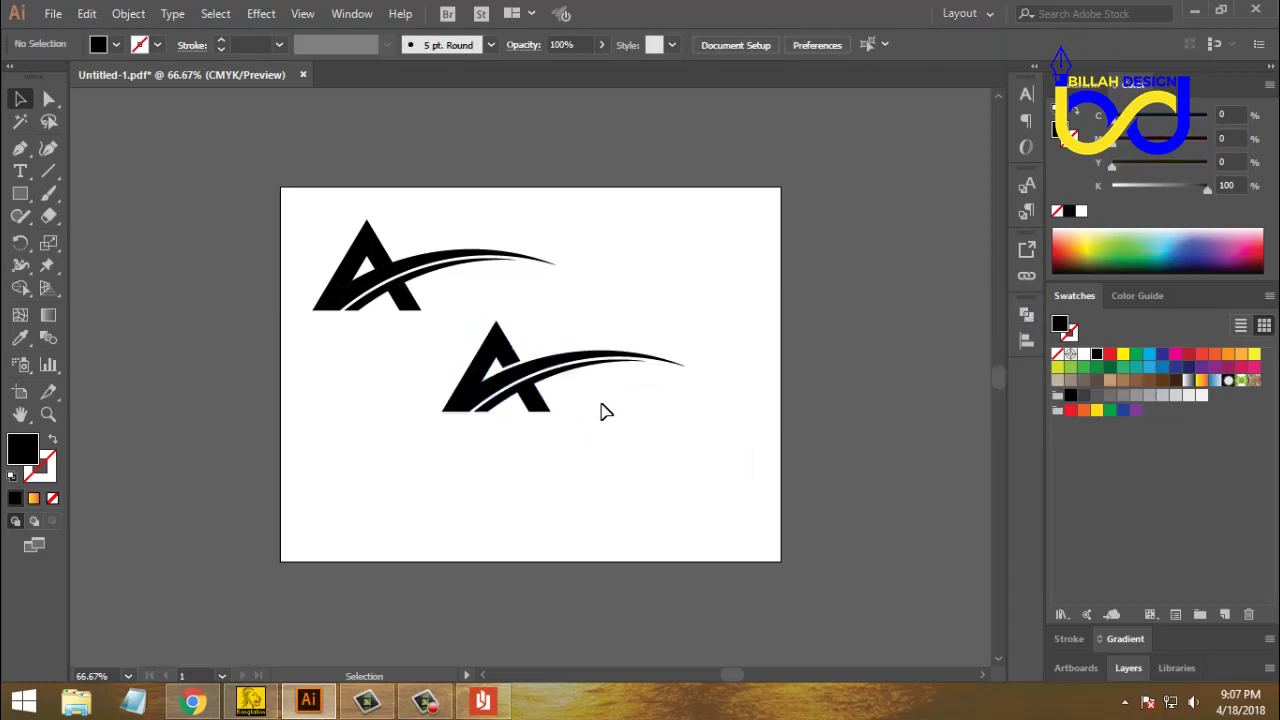
- Merge all pieces of the uncut logo in the artboard's upper left with Pathfinder Unite
key("ctrl+=")
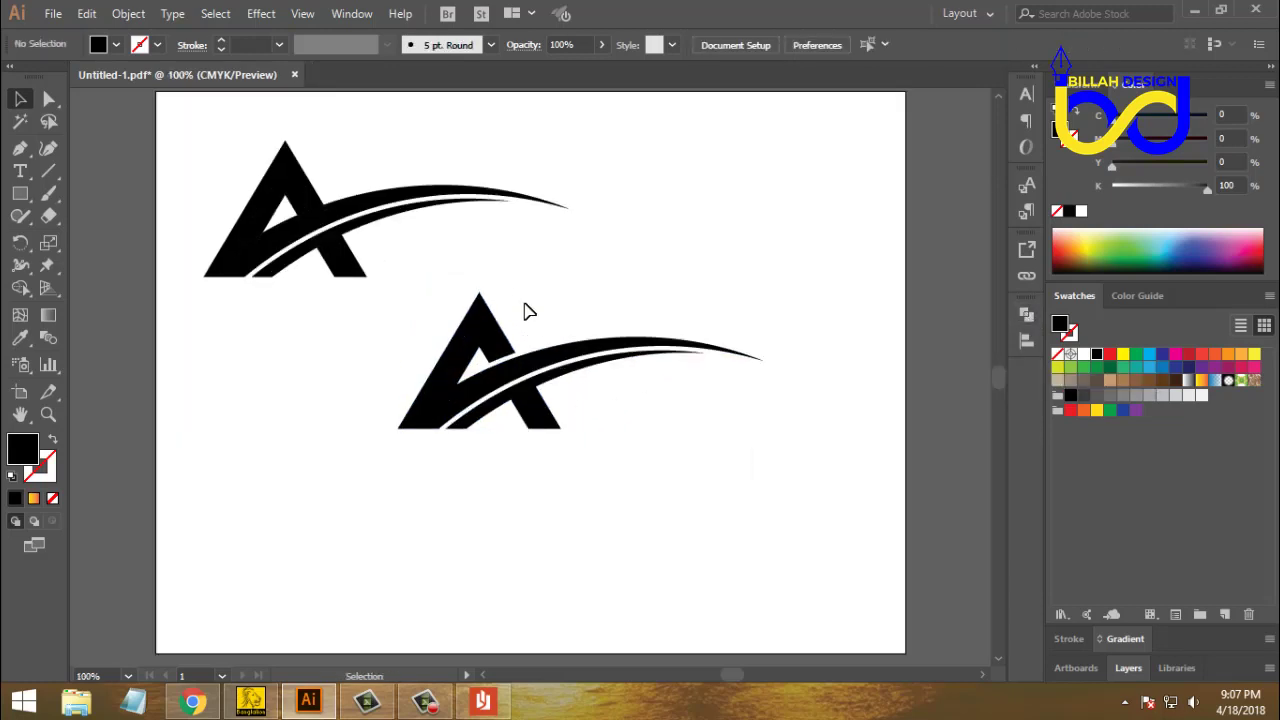
left_click_drag(190, 194, 446, 306)
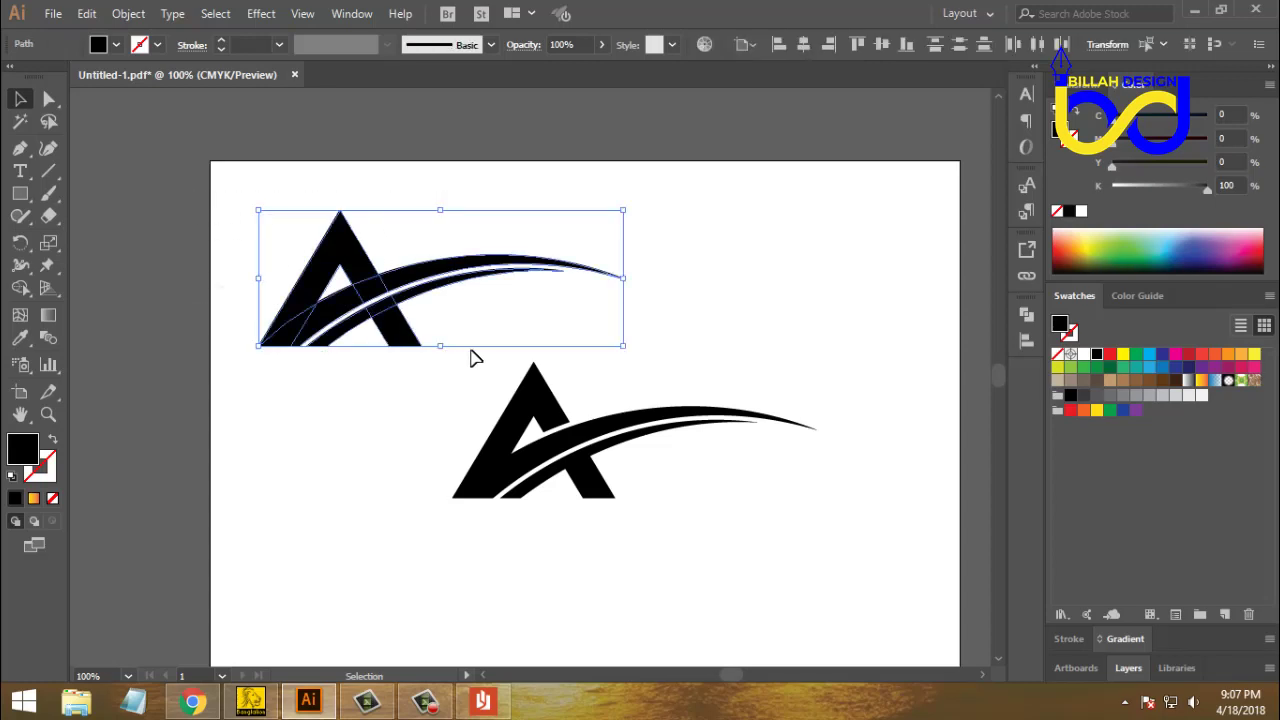
left_click(1026, 315)
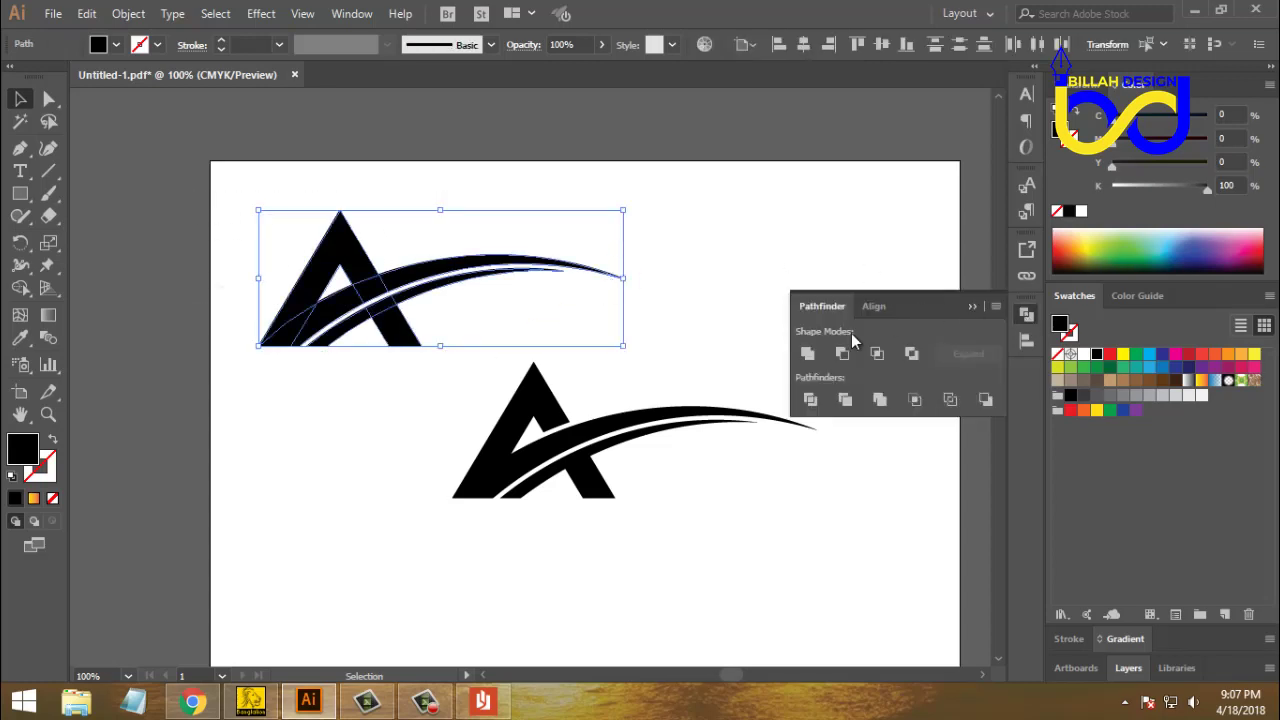
left_click(812, 350)
left_click(1026, 315)
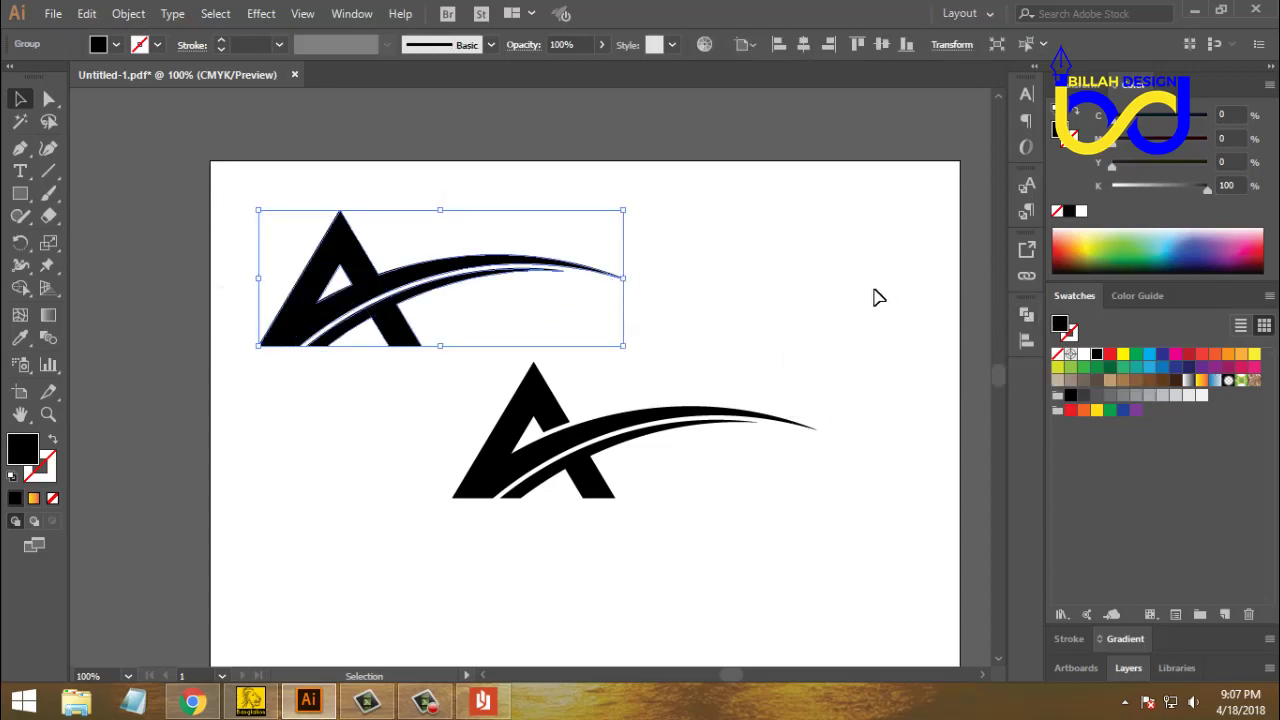
left_click(874, 294)
- Shift the cut-out logo slightly down and to the right, and fill it with blue, C 100, M 100, Y 0, K 0
key("ctrl+minus")
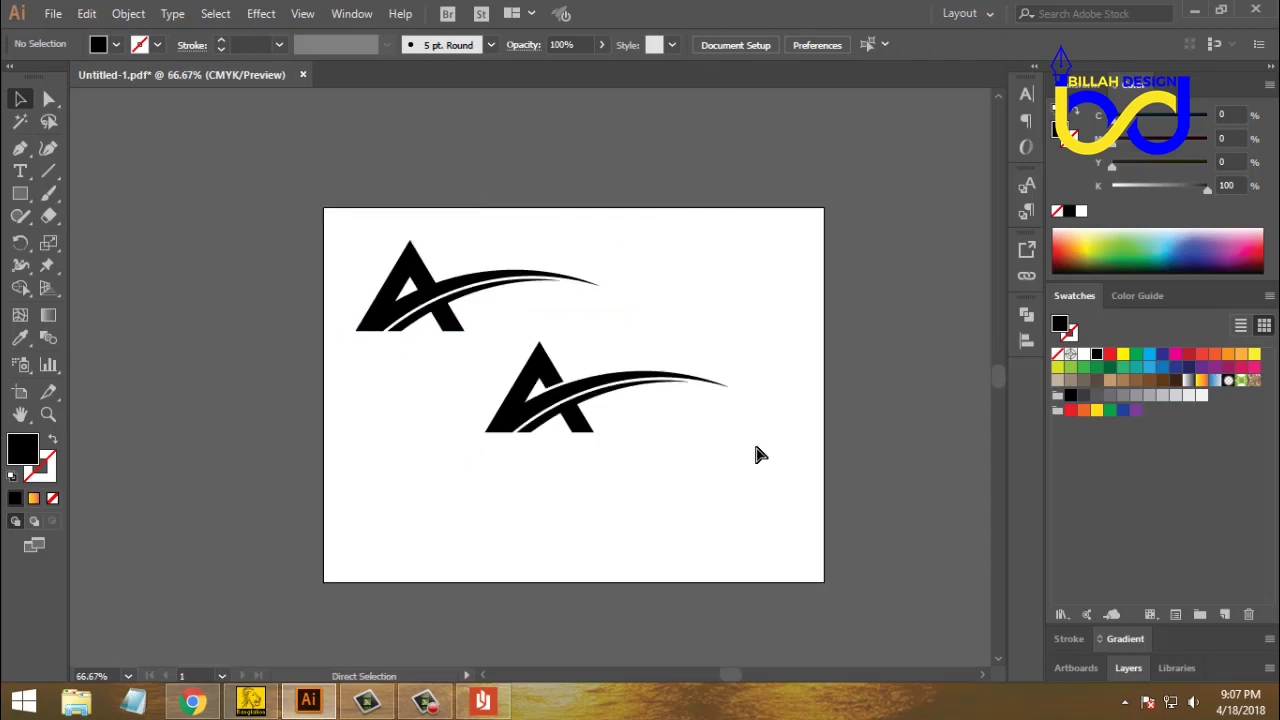
key("ctrl+plus")
mouse_move(609, 381)
left_mouse_down()
mouse_move(585, 376)
mouse_move(618, 400)
left_mouse_up()
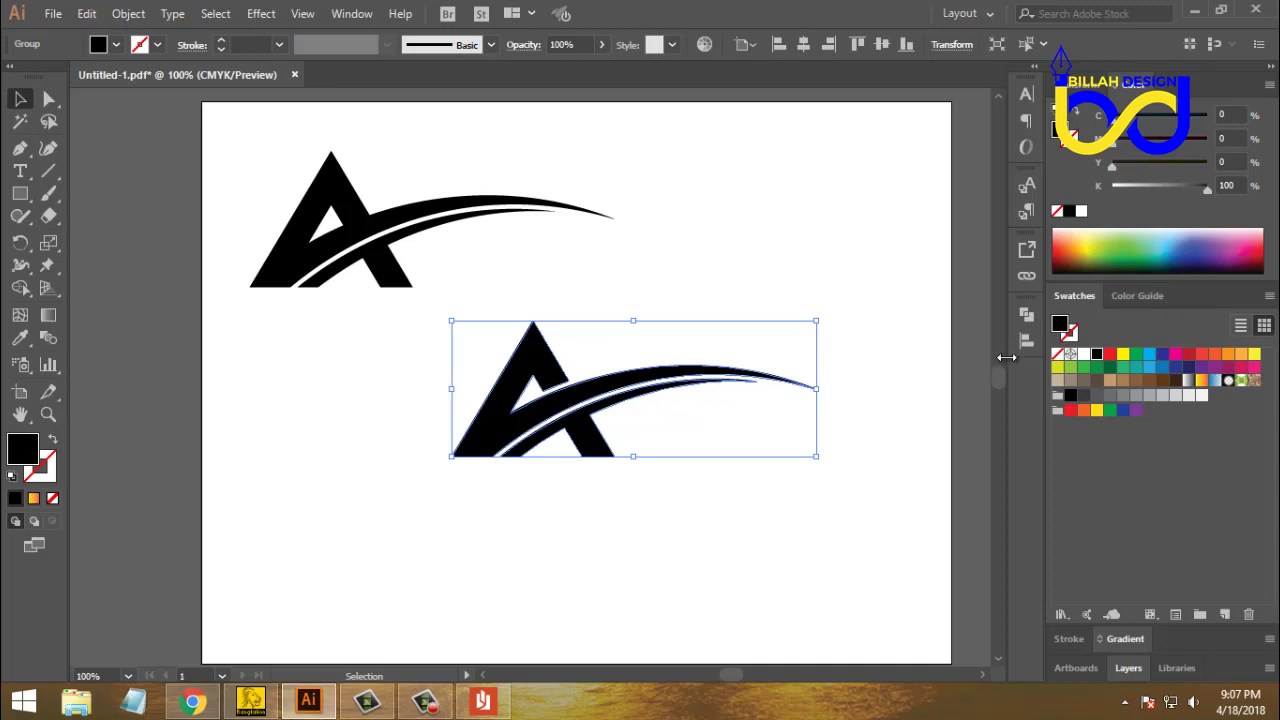
left_click(1163, 356)
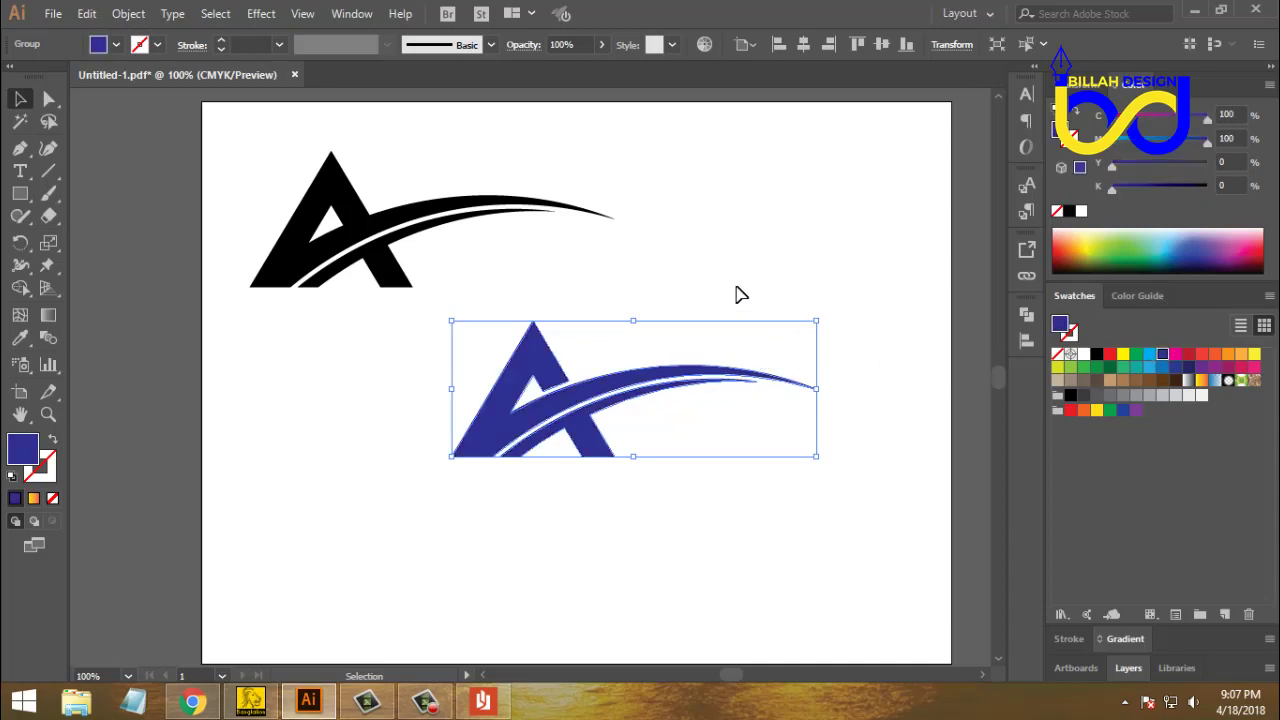
left_click(785, 273)
- Fill only the cut-out logo's lower swoosh and right leg with orange, C 0, M 57, Y 100, K 0
left_click(50, 100)
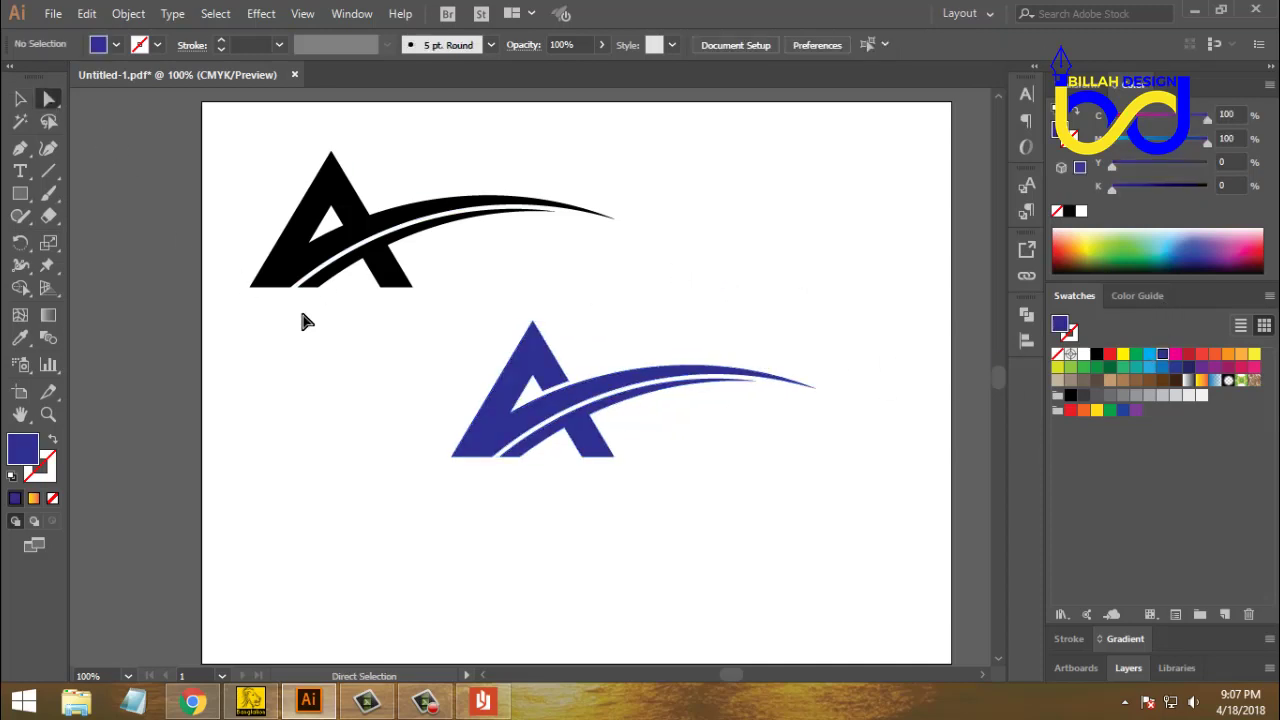
left_click(580, 434)
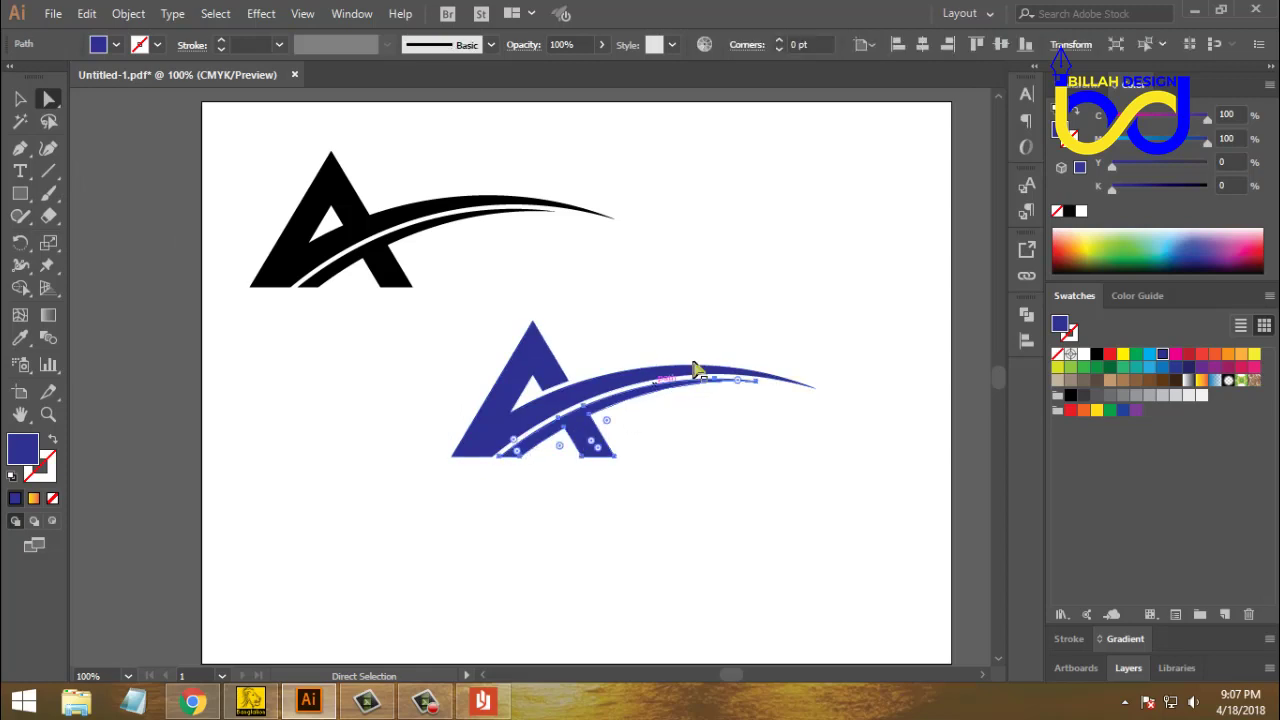
left_click(1084, 411)
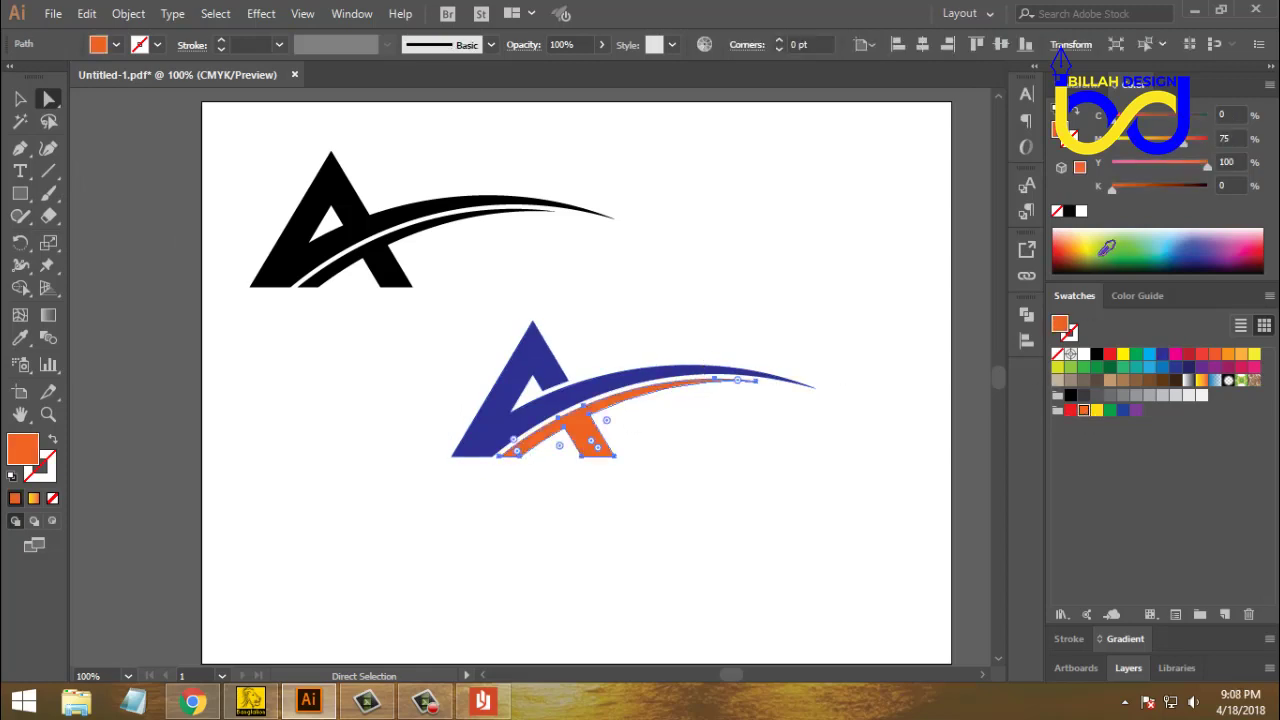
left_click_drag(1162, 150, 1157, 143)
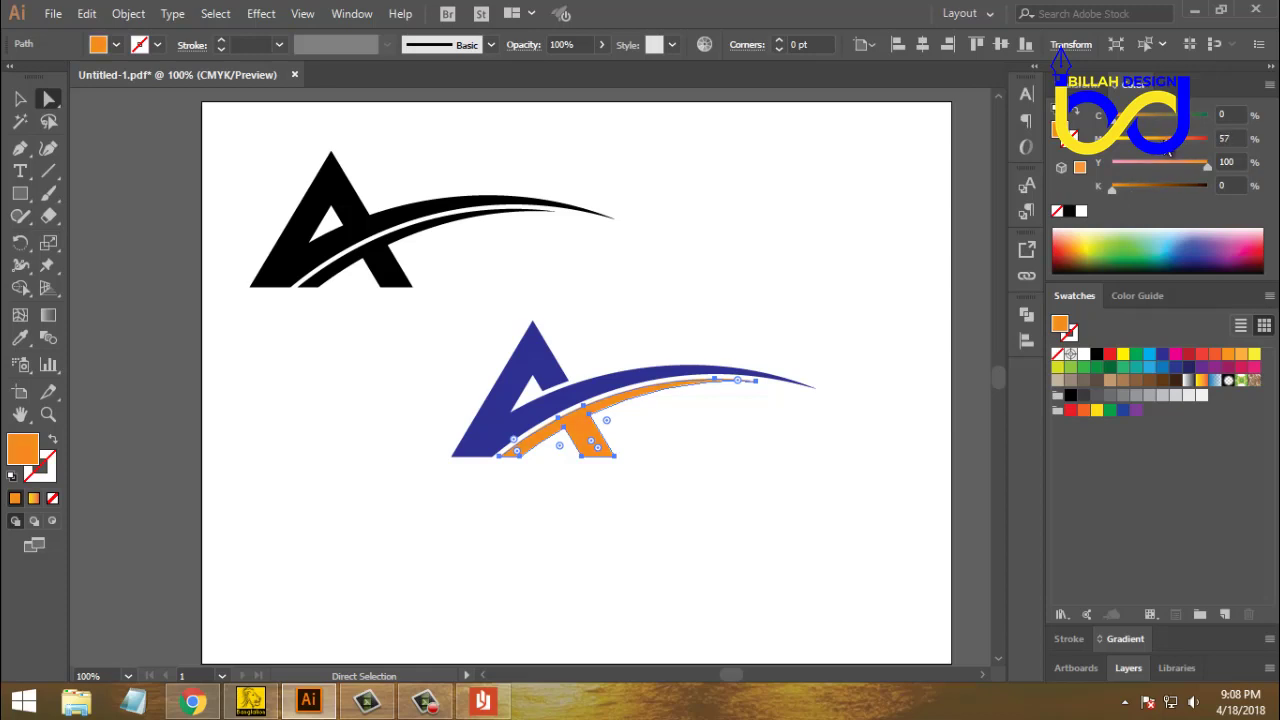
left_click(735, 234)
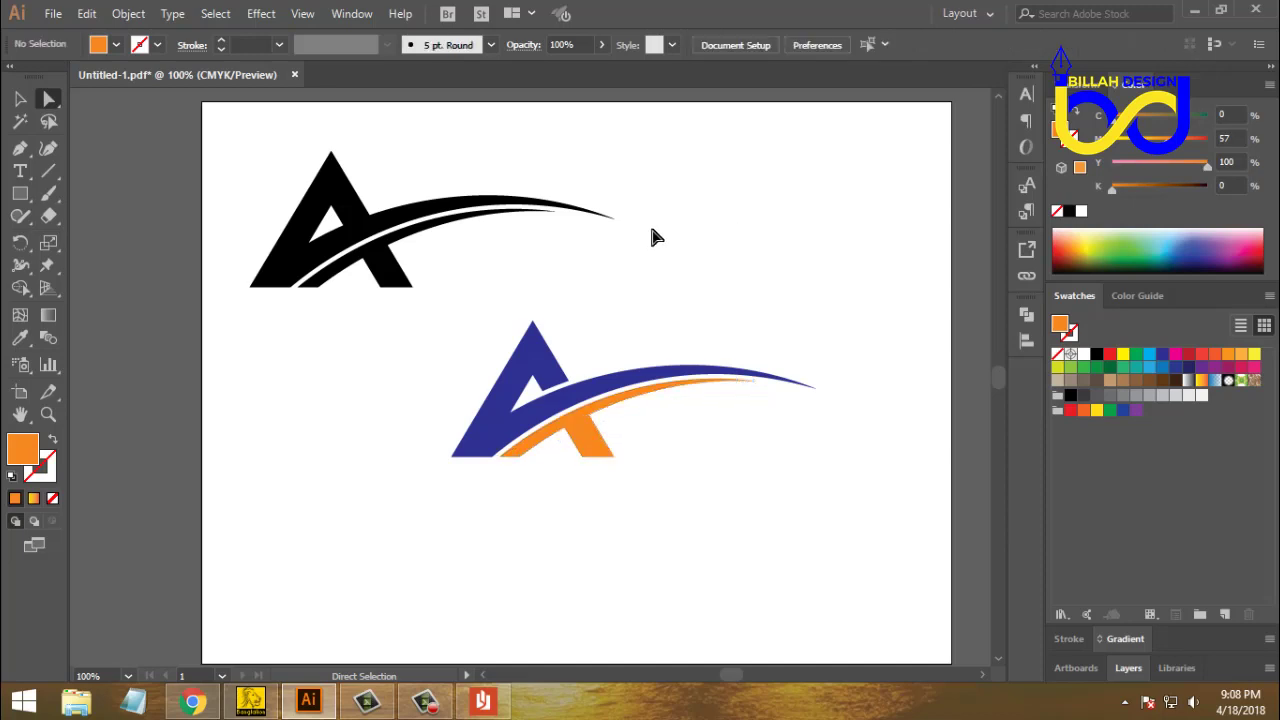
- Recolor the entire black logo with the blue sampled from the cut-out logo using the Eyedropper
left_click_drag(266, 200, 400, 285)
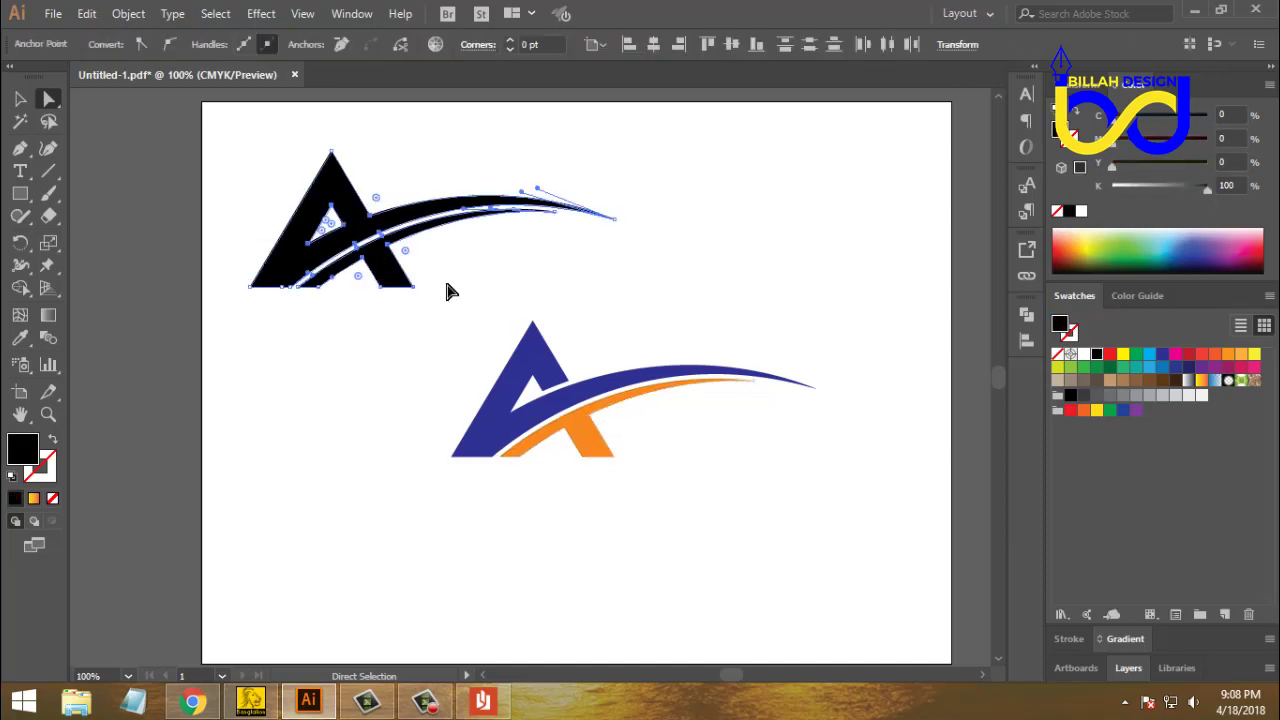
left_click(20, 338)
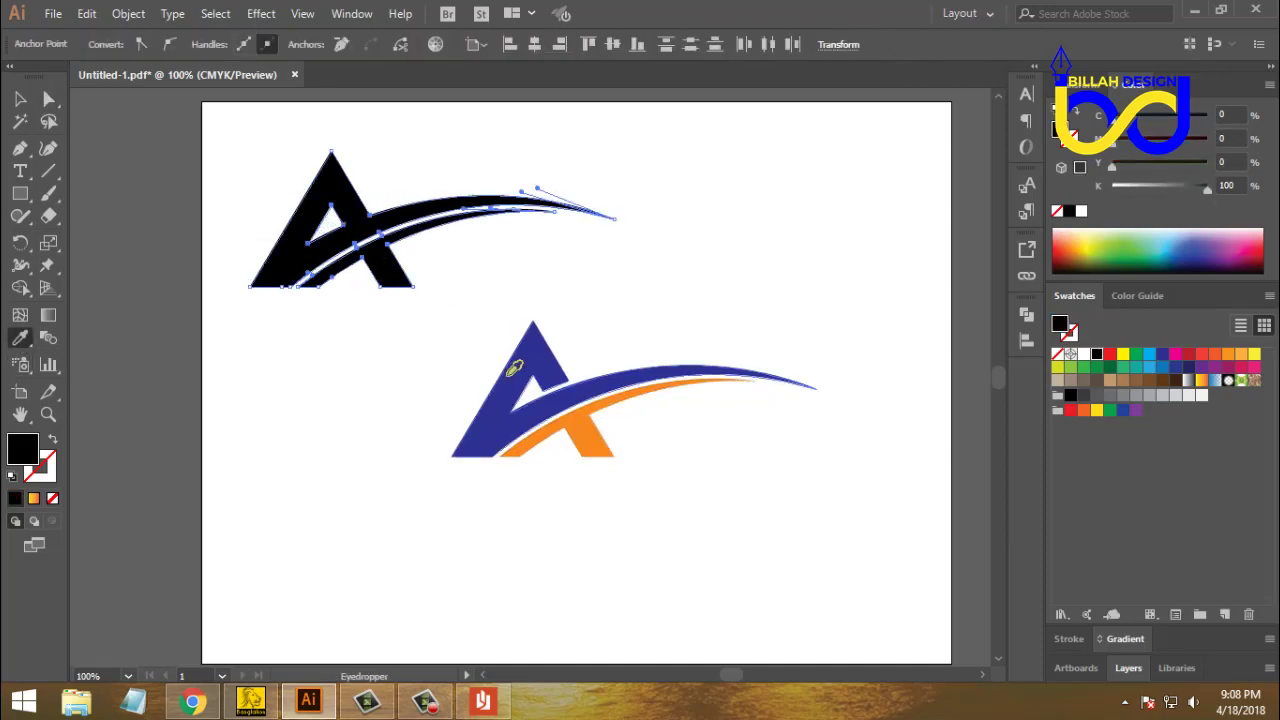
left_click(514, 366)
left_click(49, 100)
left_click(386, 337)
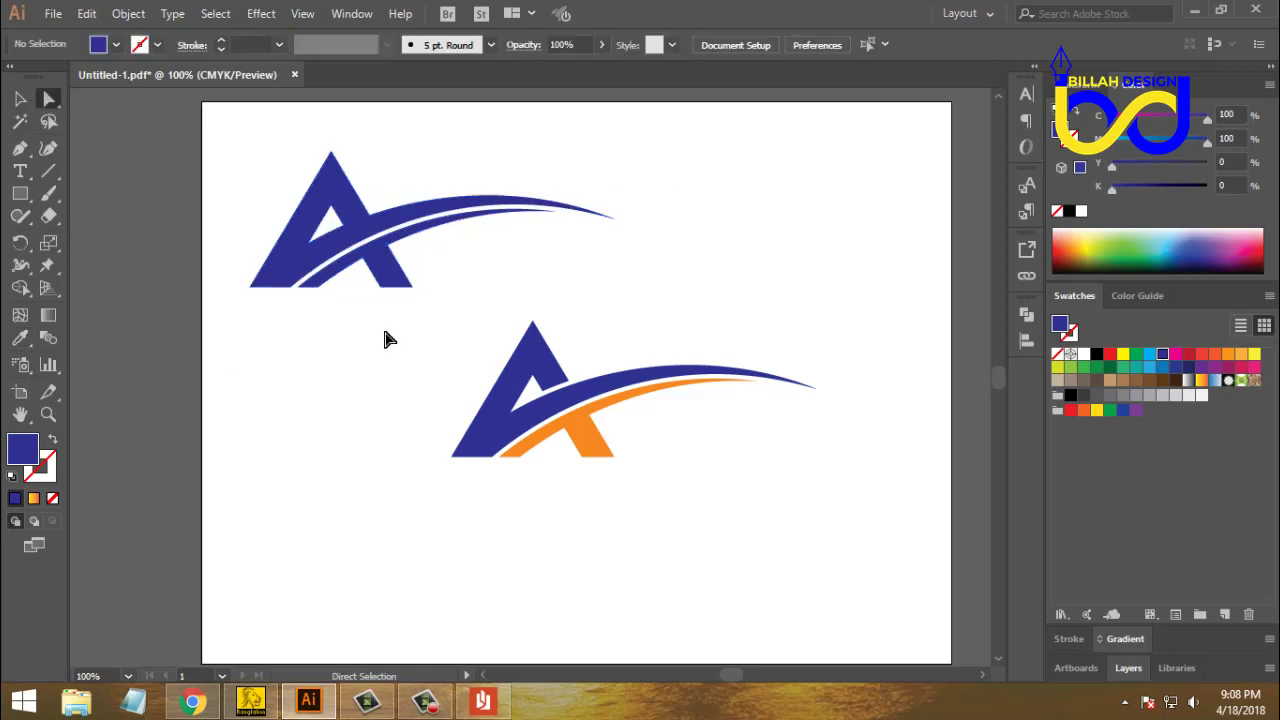
- Recolor the uncut logo's lower swoosh and right leg with the orange sampled from the cut-out logo
left_click(391, 277)
left_click(21, 339)
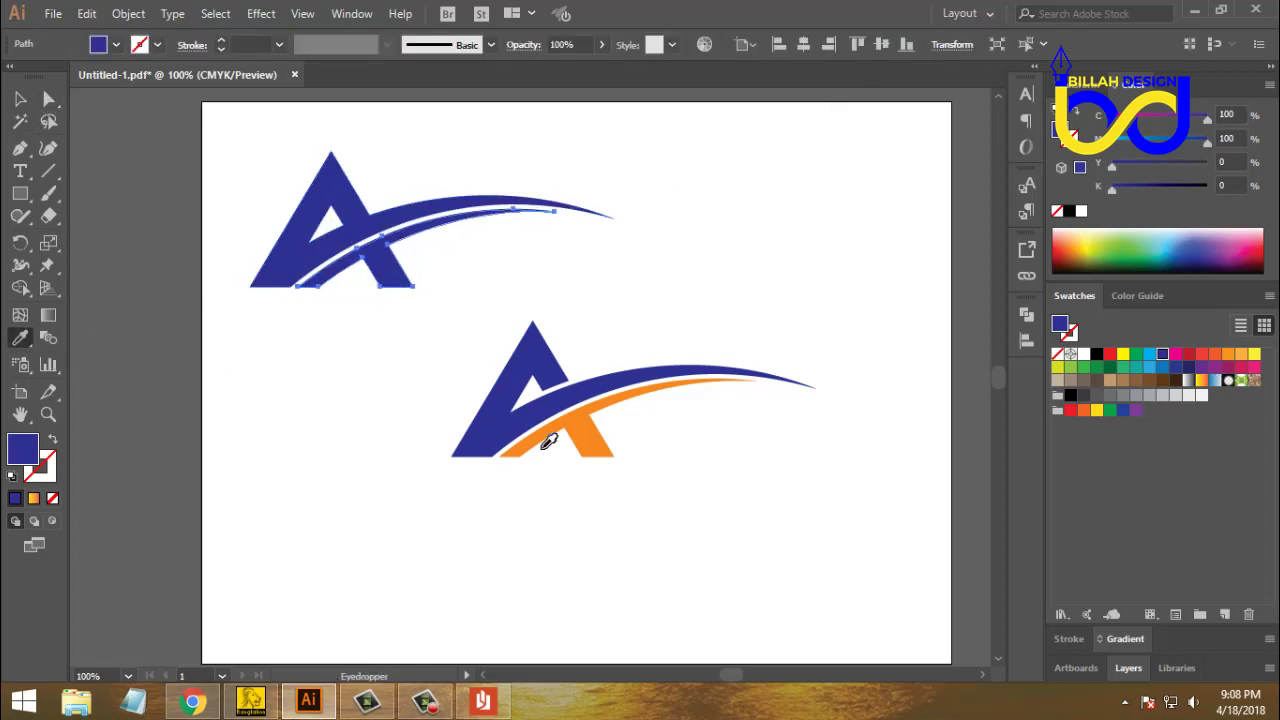
left_click(591, 424)
left_click(29, 100)
left_click(475, 538)
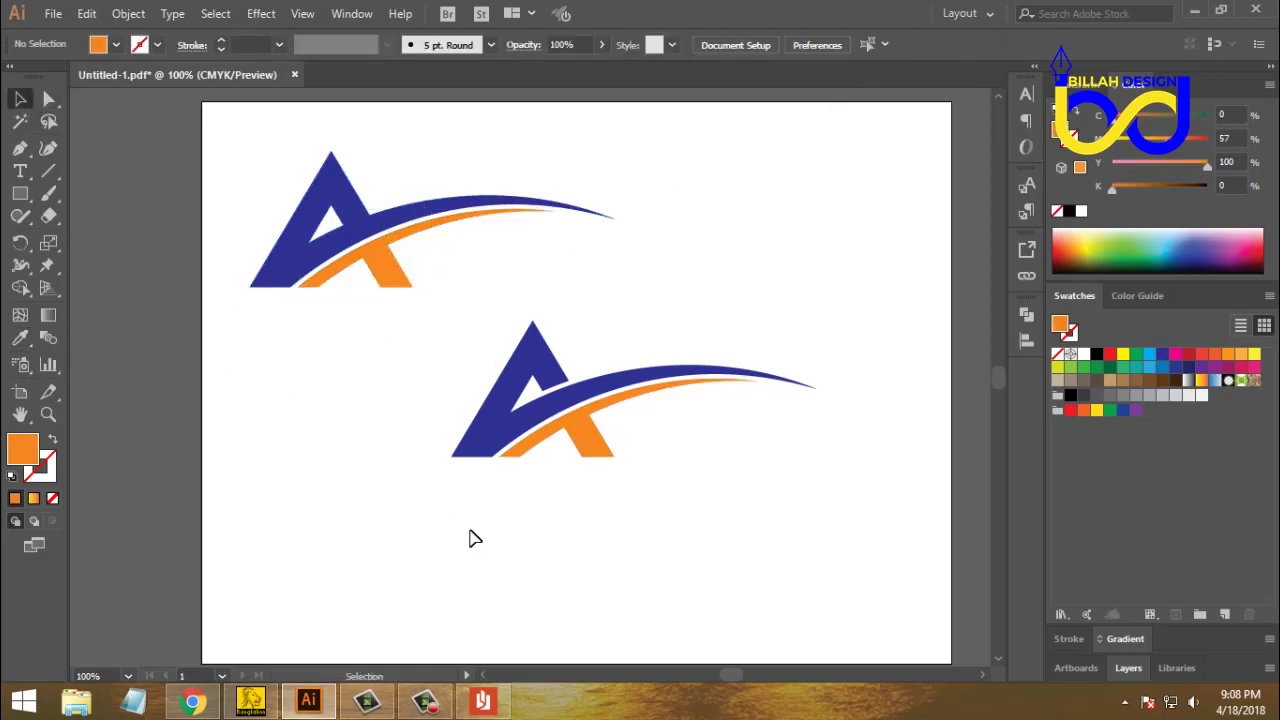
- Move the cut-out logo up toward the artboard's right edge and the uncut logo down to its lower left
key("ctrl+minus")
key("ctrl+minus")
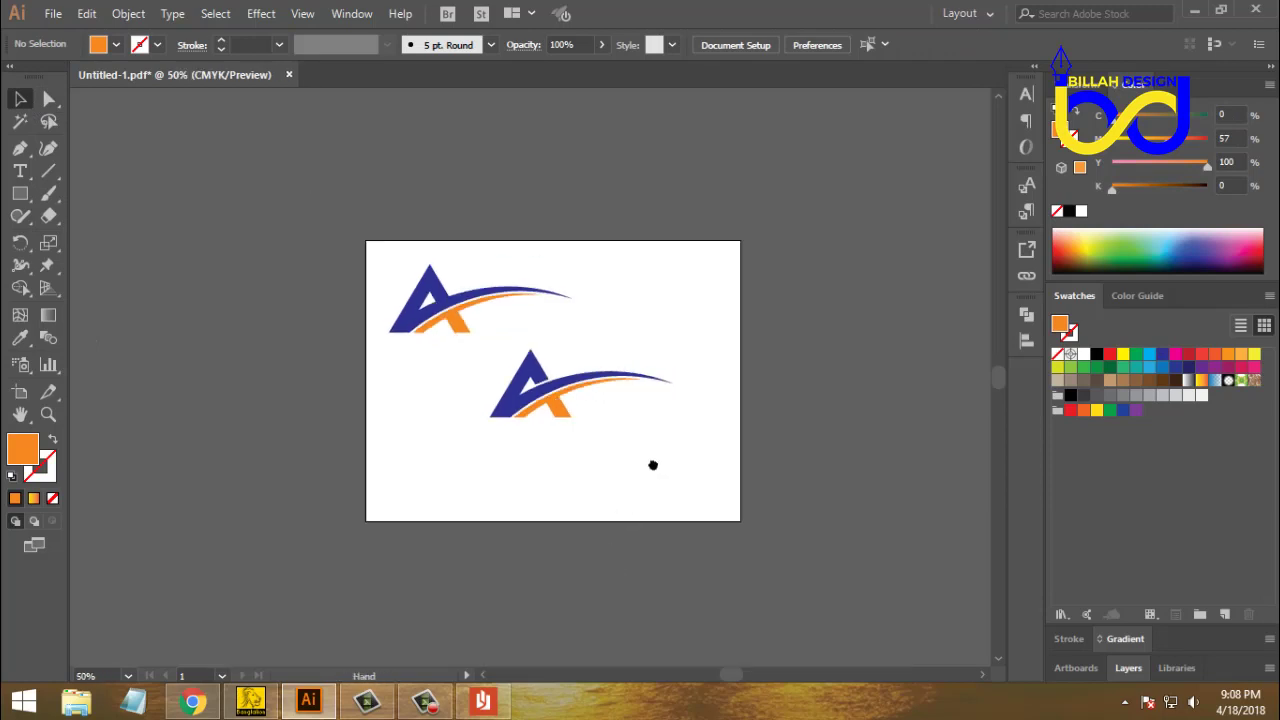
left_click_drag(552, 396, 607, 378)
left_click(532, 415)
left_click_drag(396, 264, 560, 483)
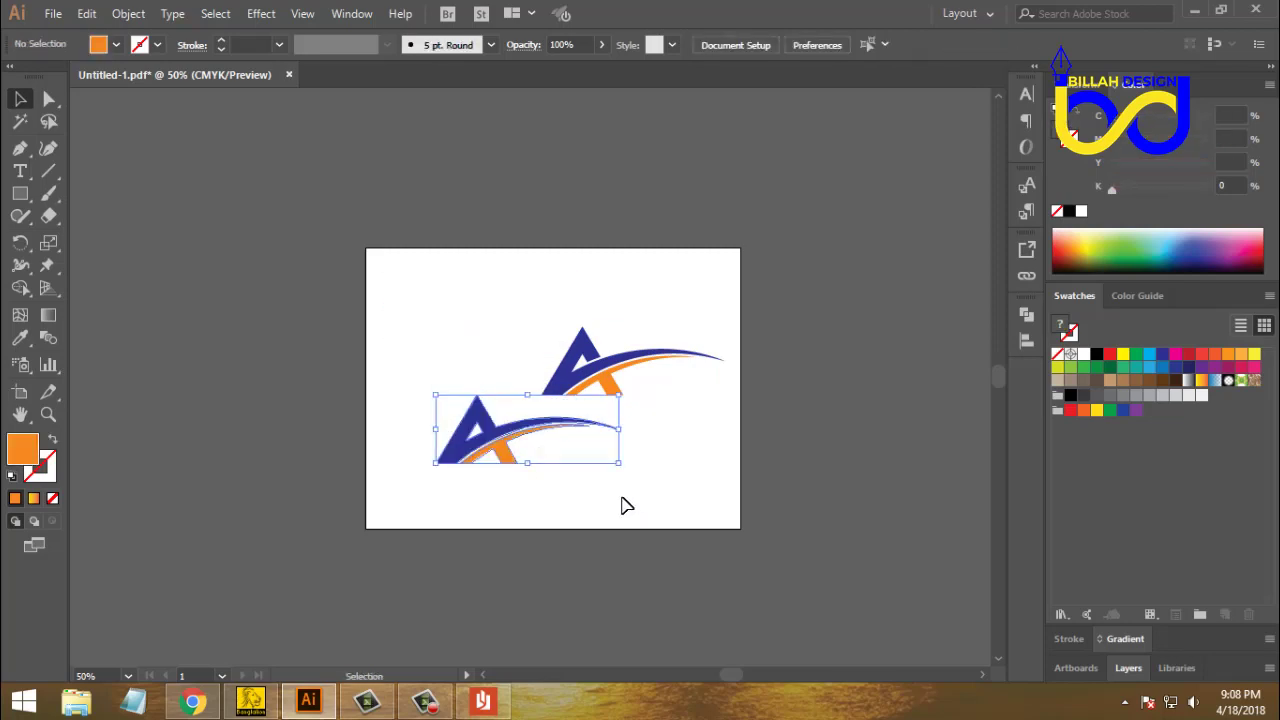
left_click(641, 485)
key("ctrl+equal")
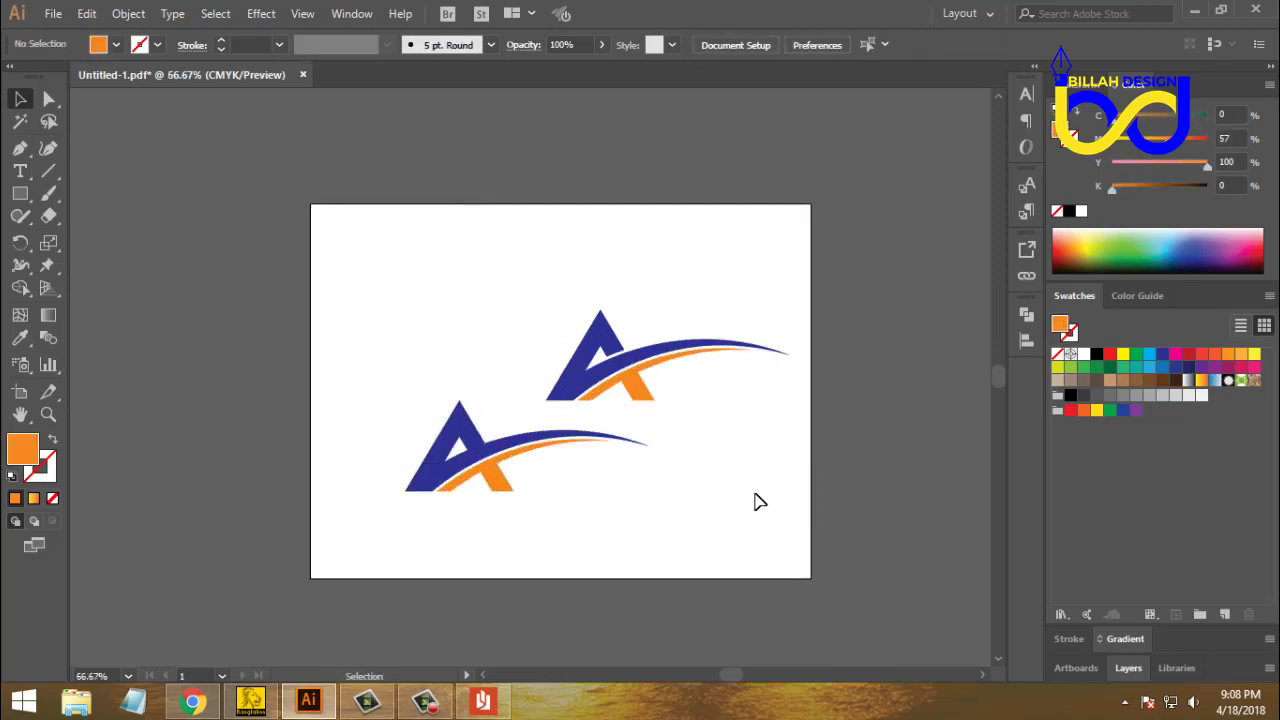
left_click_drag(755, 500, 720, 493)
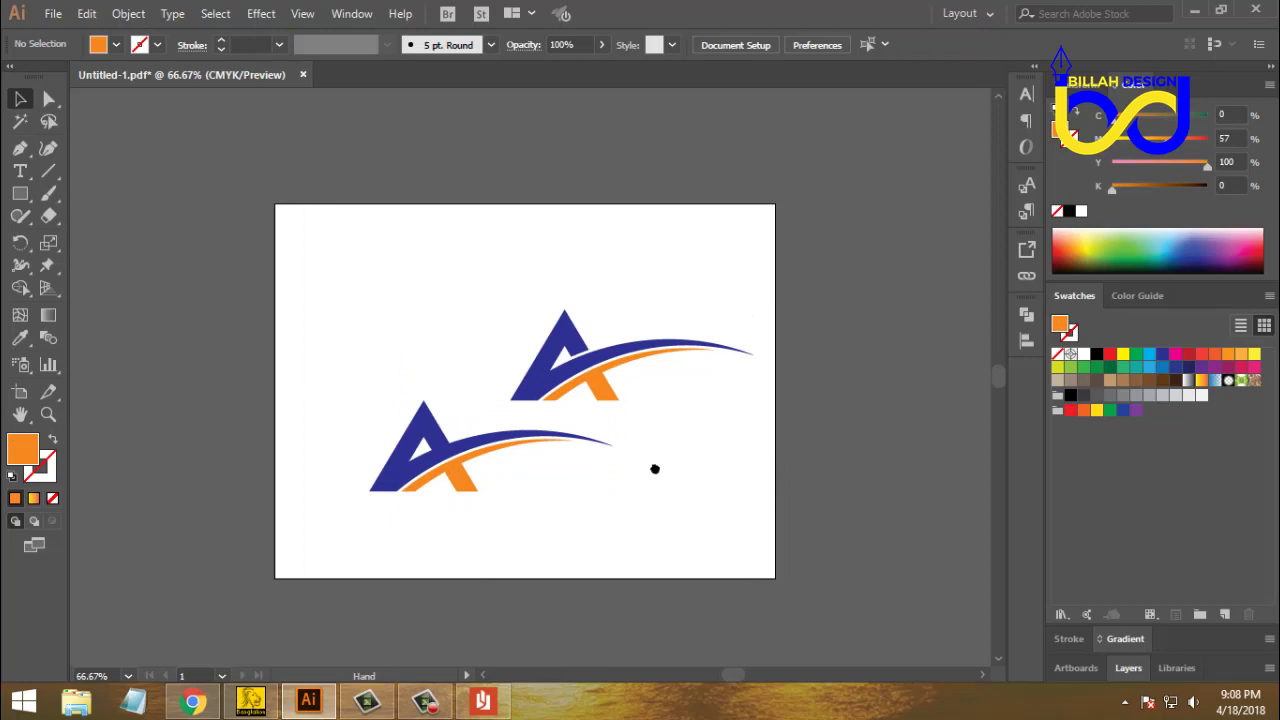
mouse_move(655, 469)
left_mouse_down()
mouse_move(643, 482)
mouse_move(661, 487)
left_mouse_up()
key("ctrl+equal")
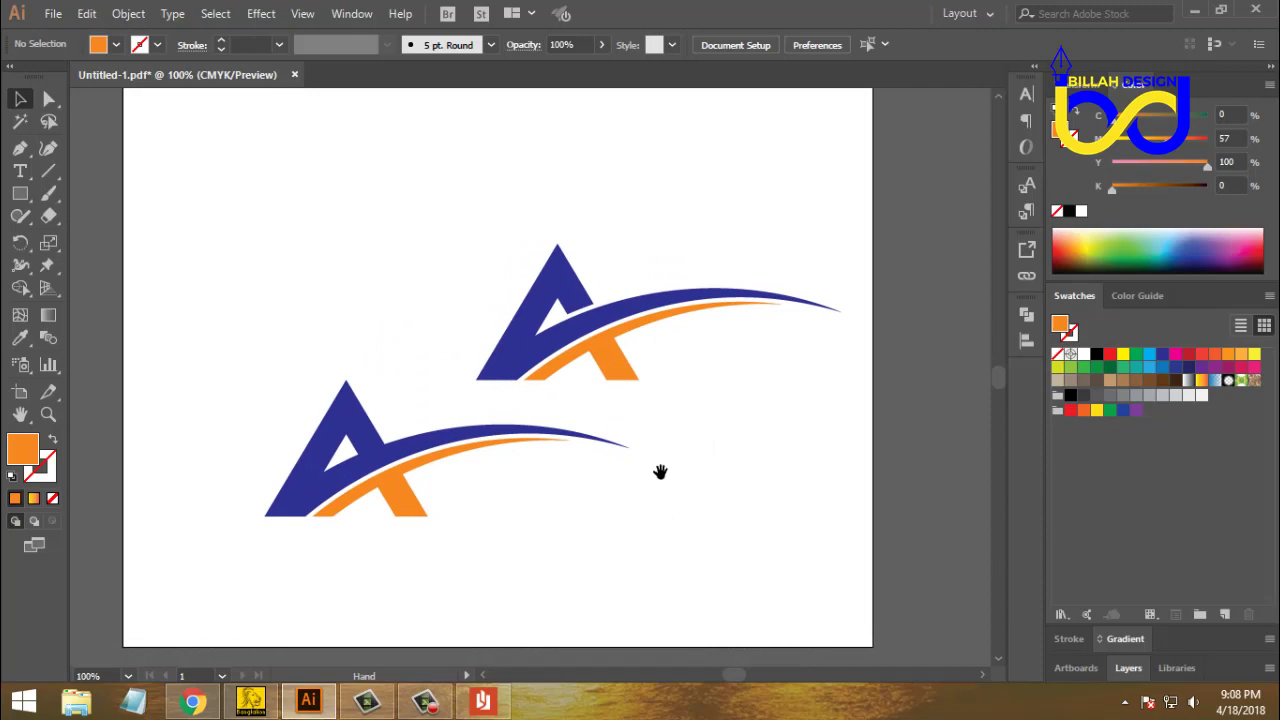
left_click_drag(661, 474, 663, 487)
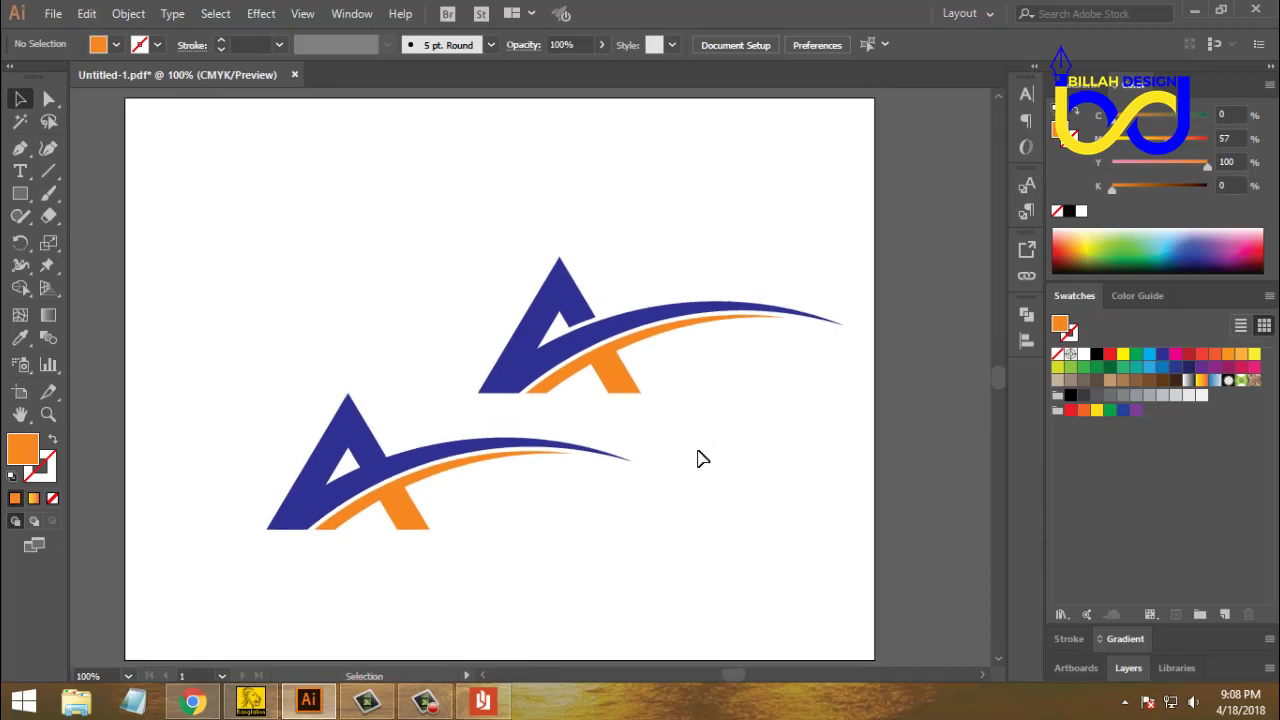